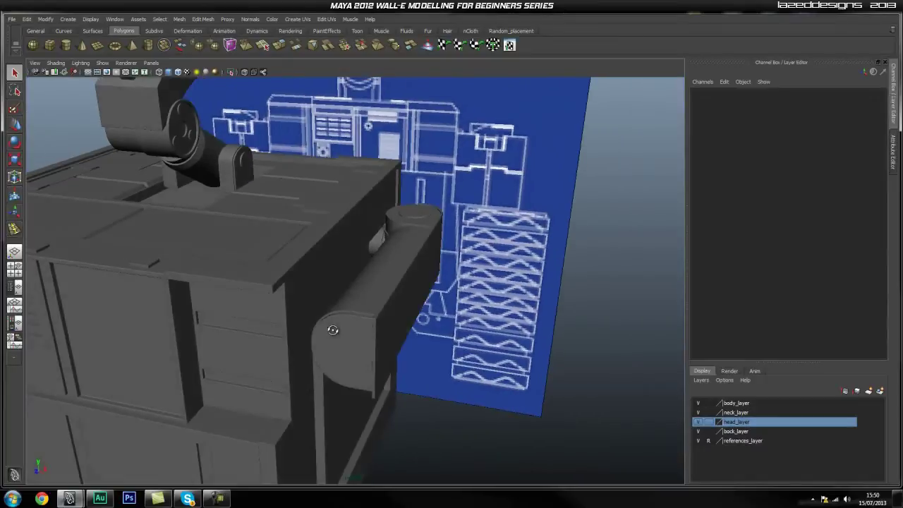
Hide body_layer, neck_layer and head_layer so only the arm and the references are displayed.
click(698, 403)
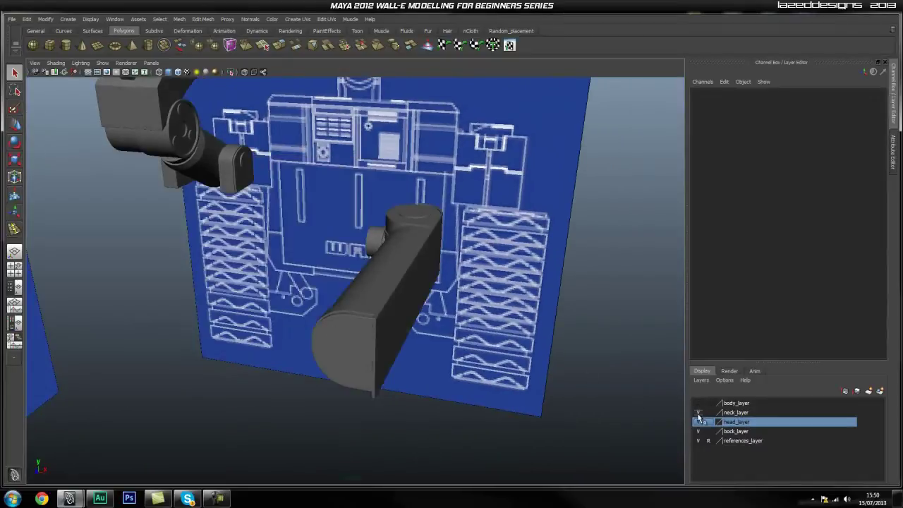
click(697, 411)
alt+drag(286, 344, 359, 339)
click(699, 424)
Try moving the small connecting cylinder along X away from the arm, and undo the move.
alt+right_drag(237, 318, 435, 335)
alt+middle_drag(435, 334, 402, 338)
alt+drag(403, 339, 419, 342)
mouse_move(358, 314)
alt+mouse_down()
mouse_move(268, 336)
mouse_move(371, 346)
mouse_move(377, 322)
mouse_move(328, 343)
mouse_move(355, 316)
alt+mouse_up()
click(378, 337)
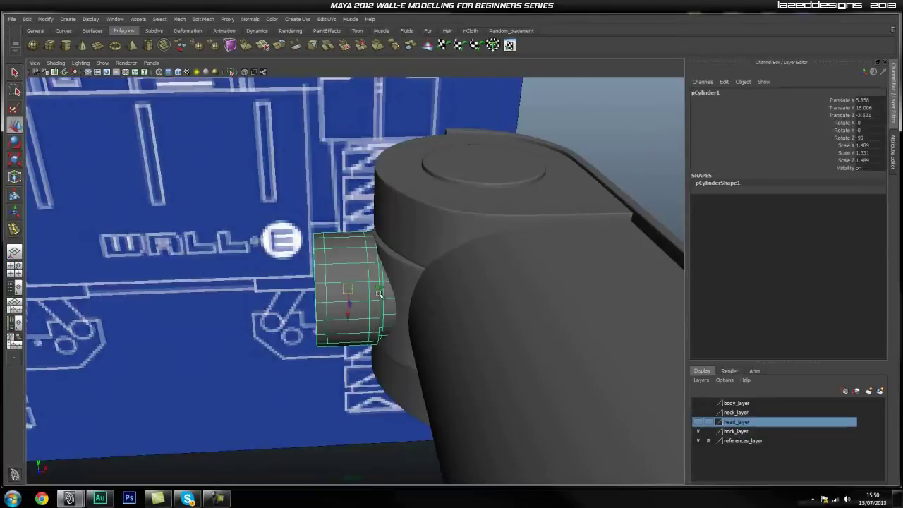
drag(379, 288, 303, 288)
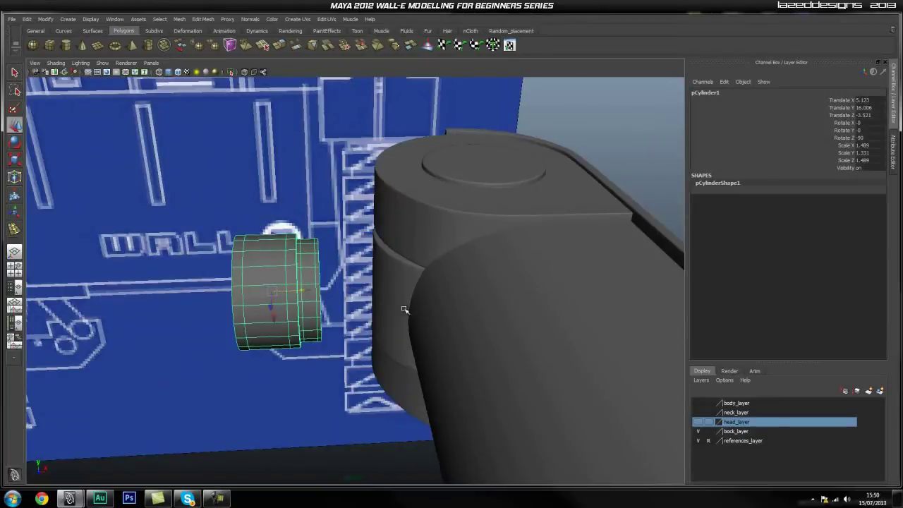
key(ctrl+z)
Isolate the teardrop-shaped upper cap at the arm's rear to examine its geometry, and restore the full display.
alt+drag(315, 321, 396, 322)
click(391, 211)
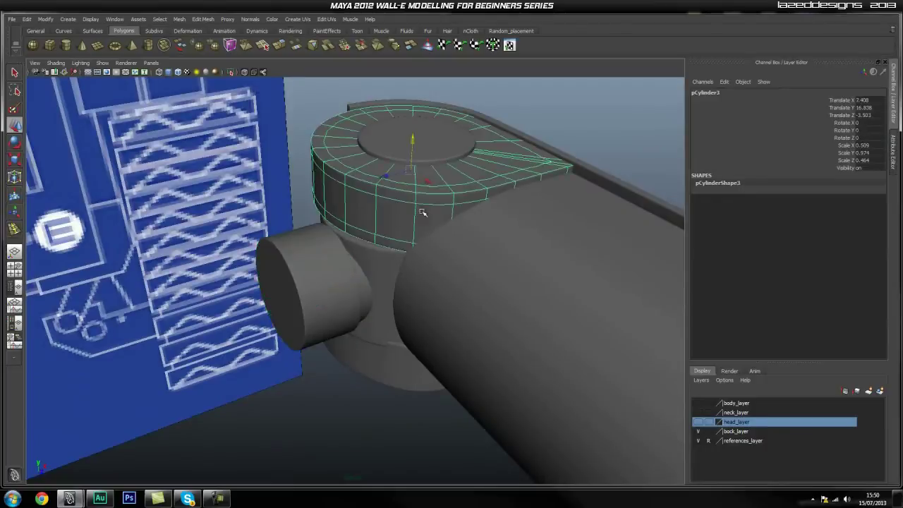
alt+drag(392, 212, 408, 296)
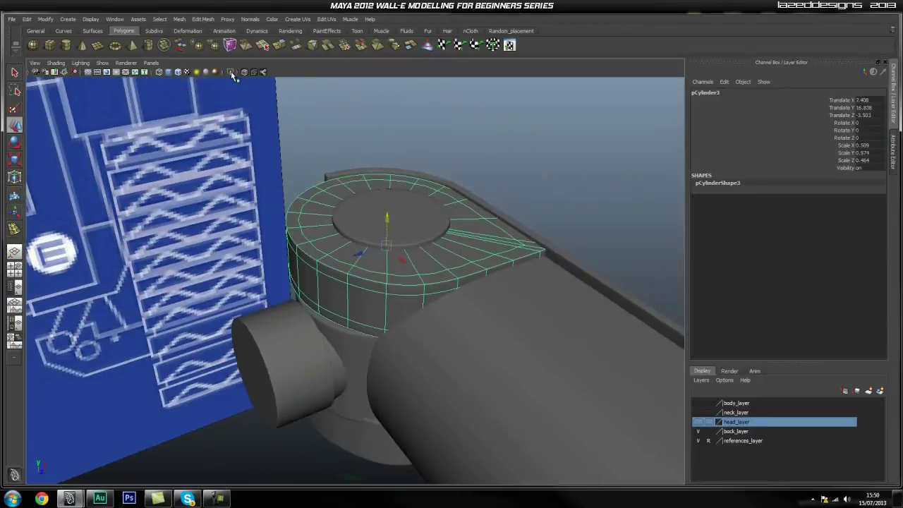
click(233, 72)
alt+drag(506, 216, 464, 197)
click(232, 73)
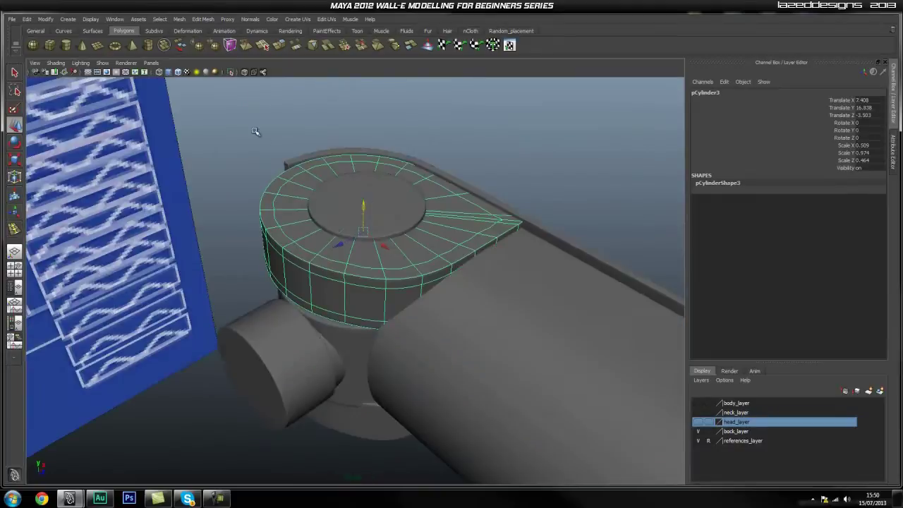
Isolate the inner armcyl cylinder between the two caps to examine it, and restore the full display.
scroll(353, 296, down, 1)
alt+middle_drag(347, 406, 362, 282)
alt+drag(363, 282, 343, 190)
alt+middle_drag(343, 190, 371, 210)
click(335, 278)
alt+drag(332, 273, 457, 280)
click(274, 220)
alt+drag(334, 147, 293, 190)
alt+middle_drag(368, 161, 363, 216)
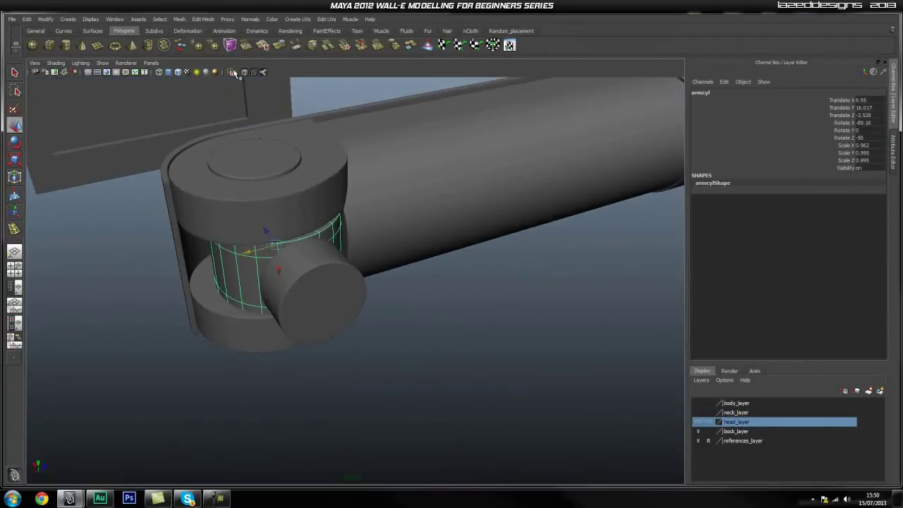
click(230, 72)
alt+drag(282, 115, 194, 106)
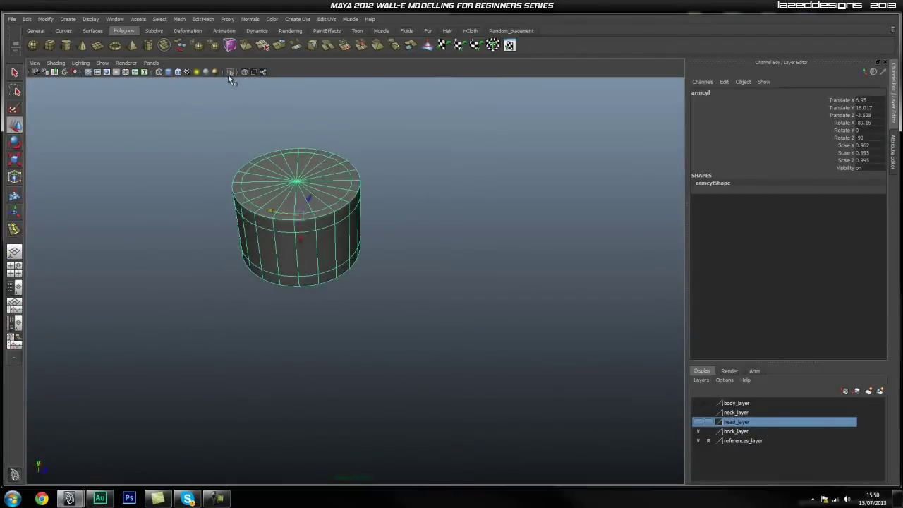
click(231, 72)
Isolate the long D-shaped main tube of the arm to examine it, and restore the full display.
alt+drag(250, 121, 429, 188)
click(557, 181)
alt+drag(557, 181, 408, 247)
click(476, 225)
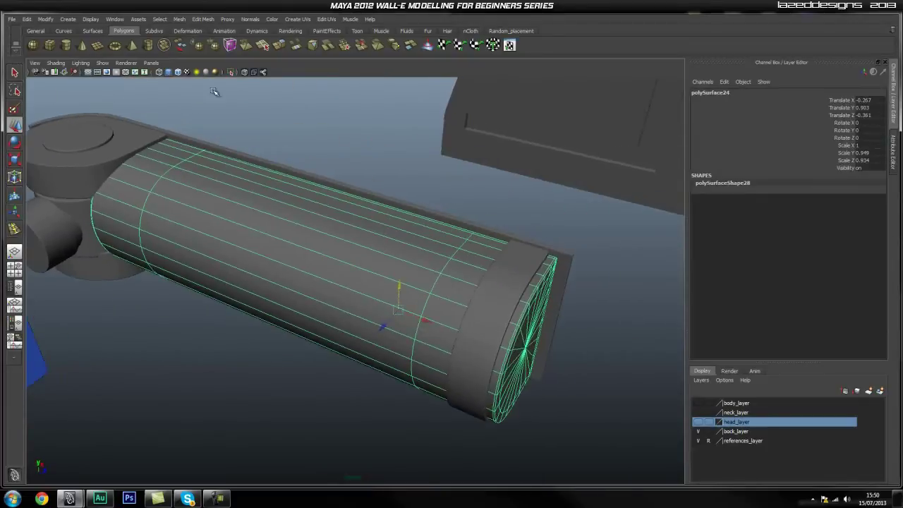
click(231, 72)
alt+drag(317, 148, 381, 169)
alt+drag(417, 302, 240, 95)
click(335, 167)
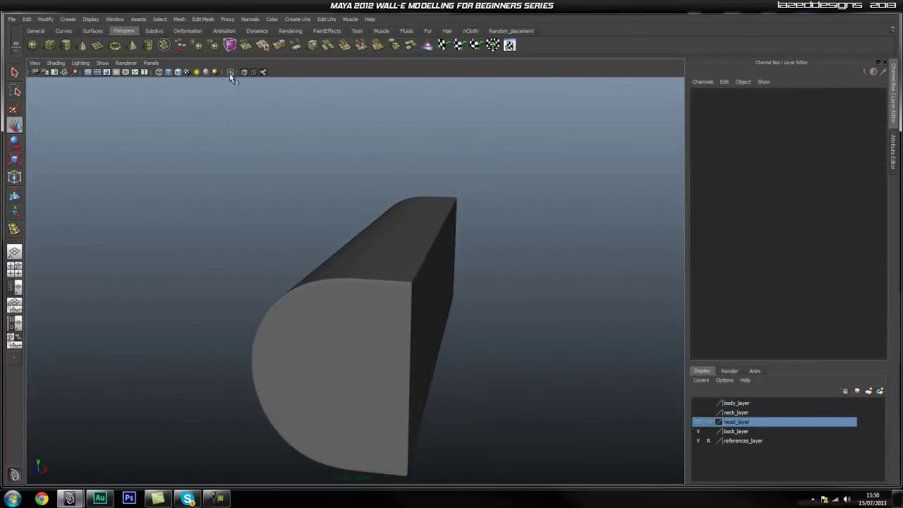
click(231, 73)
Examine the arm's long outer plate and the curved band at its front end, undoing any accidental change.
alt+drag(419, 157, 404, 159)
click(454, 302)
alt+drag(502, 223, 436, 227)
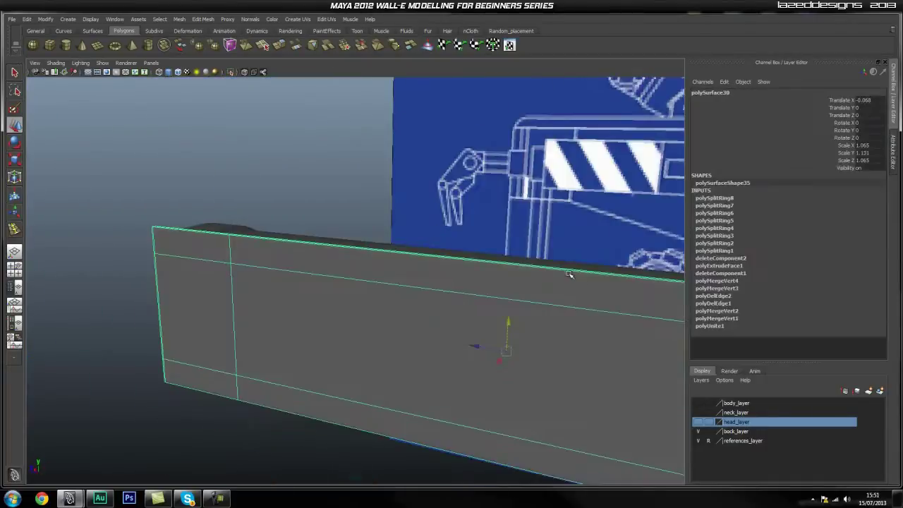
scroll(437, 229, down, 1)
alt+middle_drag(457, 251, 309, 240)
alt+drag(547, 263, 378, 294)
alt+drag(438, 277, 451, 258)
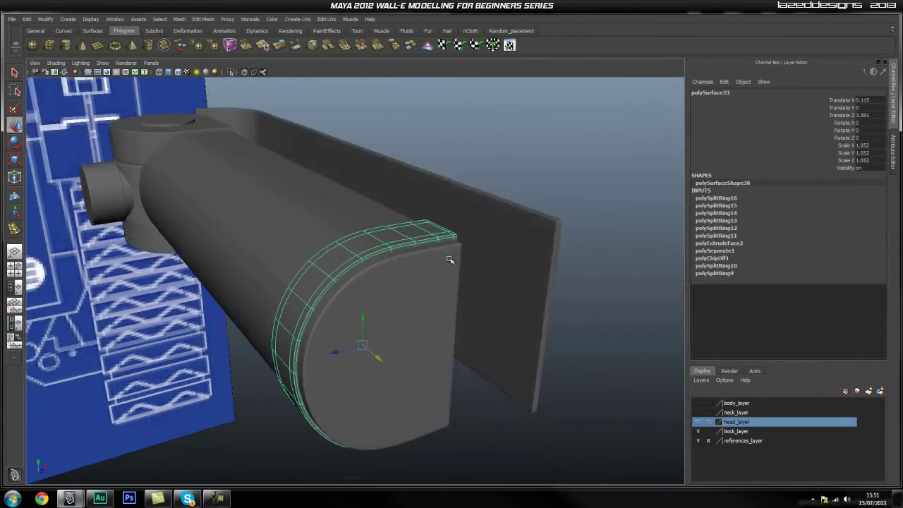
key(ctrl+z)
Select all the pieces of the arm, including the small connecting cylinder, and group them.
click(549, 249)
alt+drag(549, 248, 285, 227)
alt+middle_drag(285, 227, 398, 235)
alt+drag(398, 234, 406, 301)
alt+drag(418, 340, 460, 142)
drag(315, 330, 395, 329)
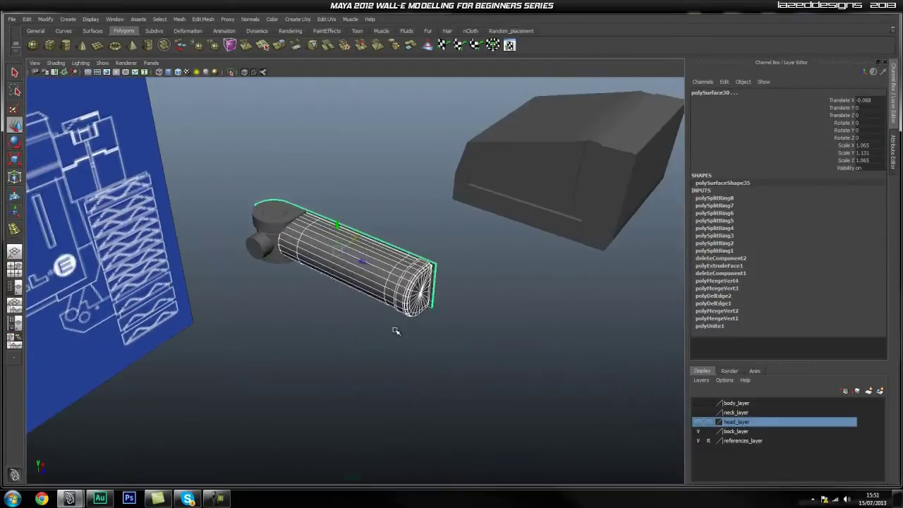
click(442, 269)
drag(297, 339, 297, 340)
alt+drag(238, 365, 369, 330)
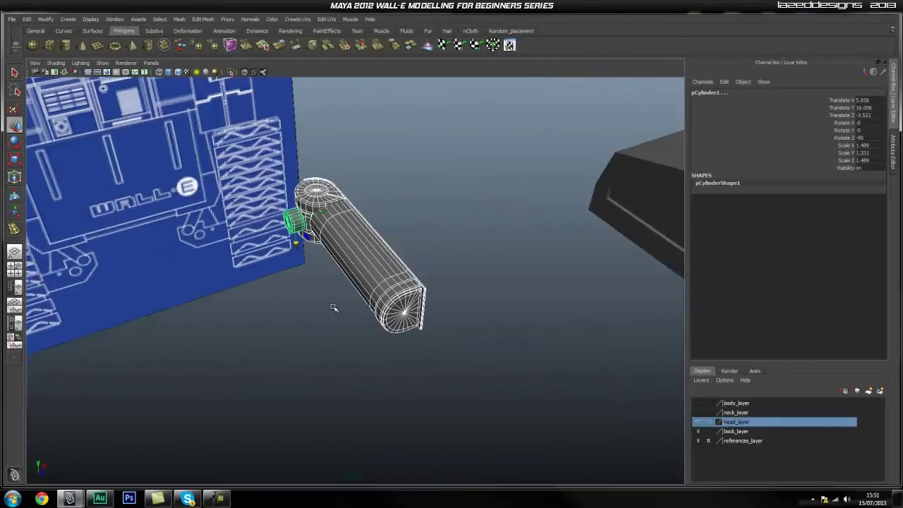
drag(323, 215, 473, 203)
key(ctrl+z)
key(ctrl+g)
Center the pivot of the arm group.
key(space)
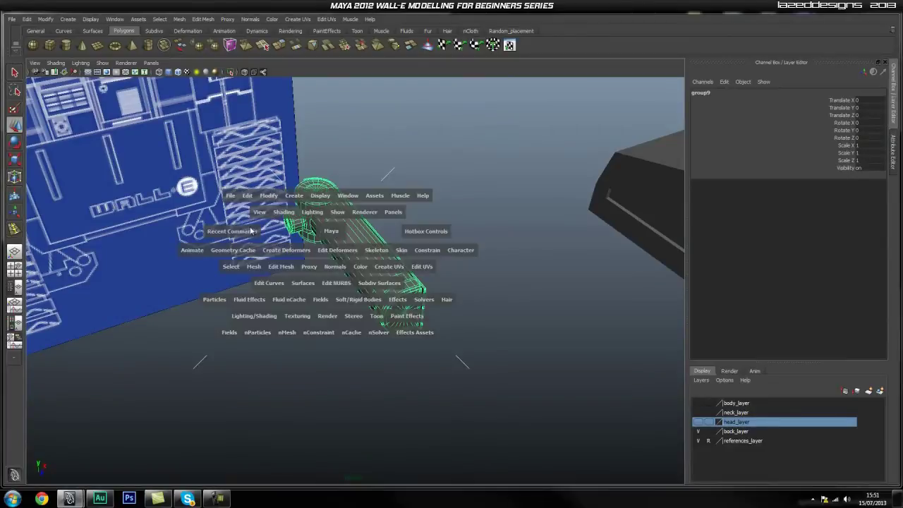
drag(262, 200, 291, 283)
key(space)
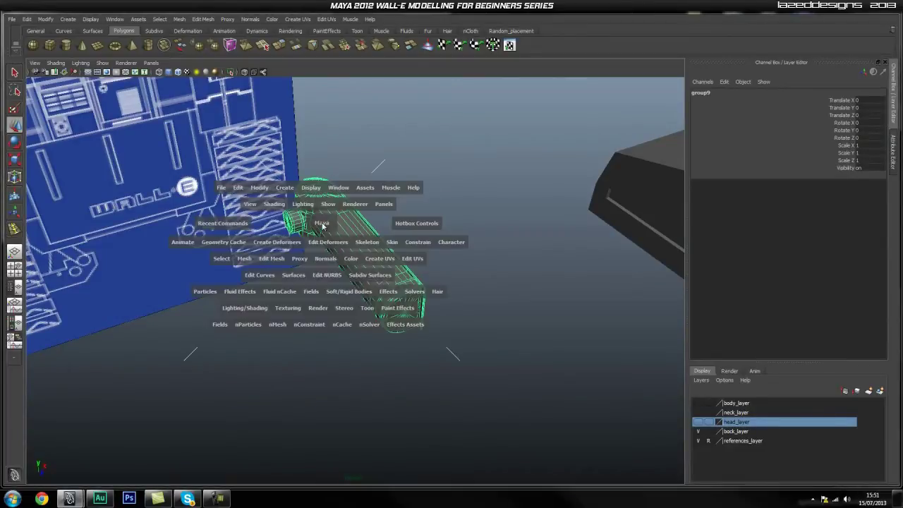
click(261, 187)
click(282, 280)
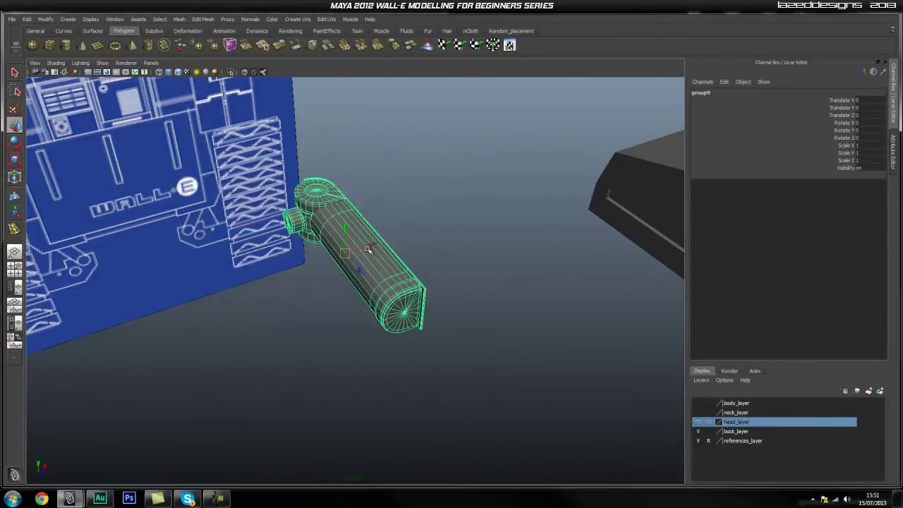
Move the arm group away from the blueprints to Translate X 11.429 and Translate Y 8.728.
drag(372, 246, 584, 214)
alt+middle_drag(583, 253, 418, 276)
alt+drag(417, 276, 440, 47)
alt+drag(479, 231, 452, 269)
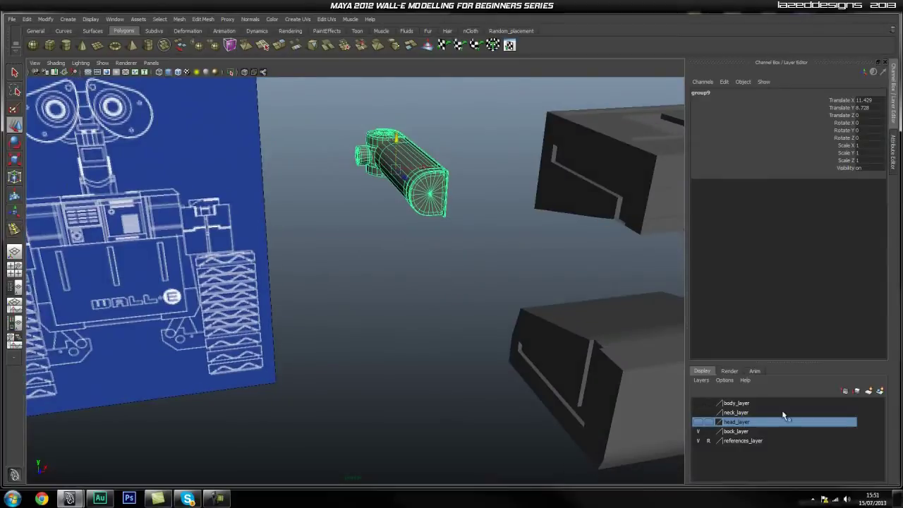
Add the arm group to bock_layer, and switch the display from bock_layer to body_layer.
right_click(741, 432)
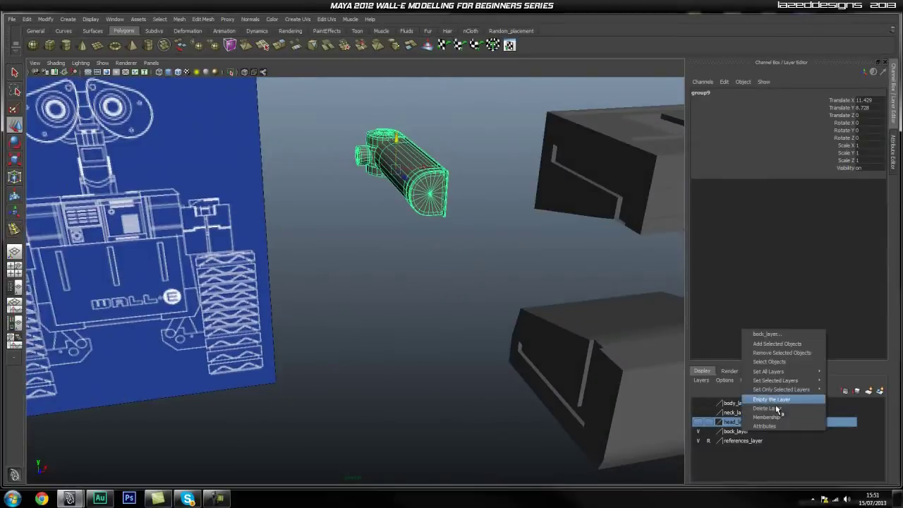
click(775, 344)
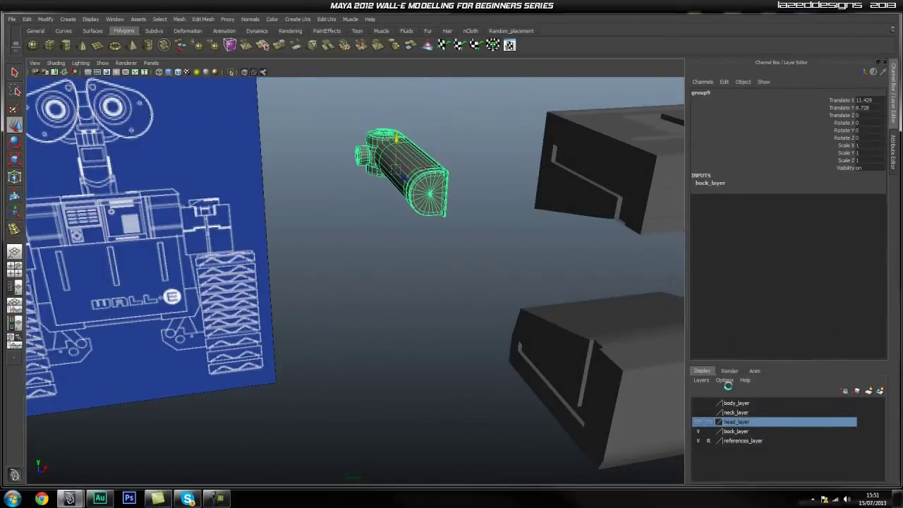
click(698, 432)
alt+drag(536, 352, 440, 340)
click(465, 336)
click(698, 404)
Examine the recessed slot on the side of the body where the arm attaches.
alt+drag(397, 286, 322, 261)
alt+middle_drag(561, 406, 488, 320)
alt+drag(344, 264, 378, 248)
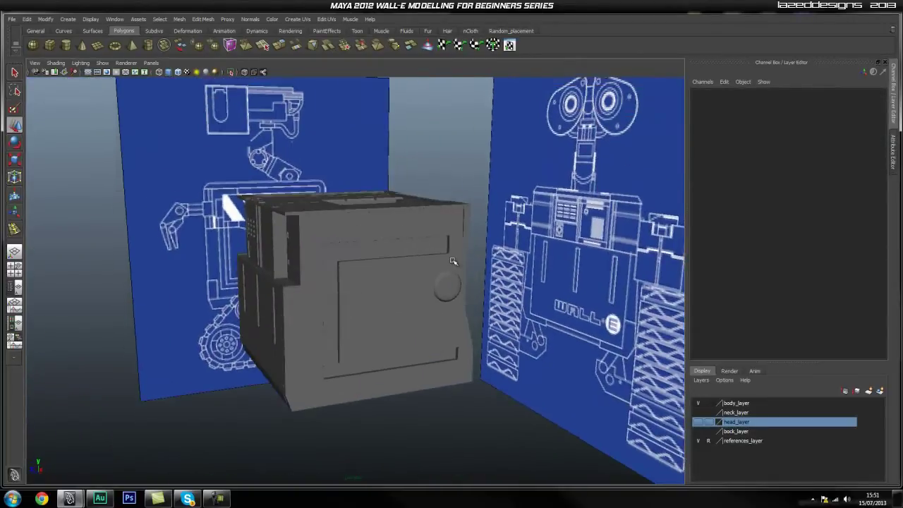
alt+right_drag(330, 344, 442, 344)
alt+middle_drag(441, 344, 402, 308)
alt+right_drag(398, 308, 437, 318)
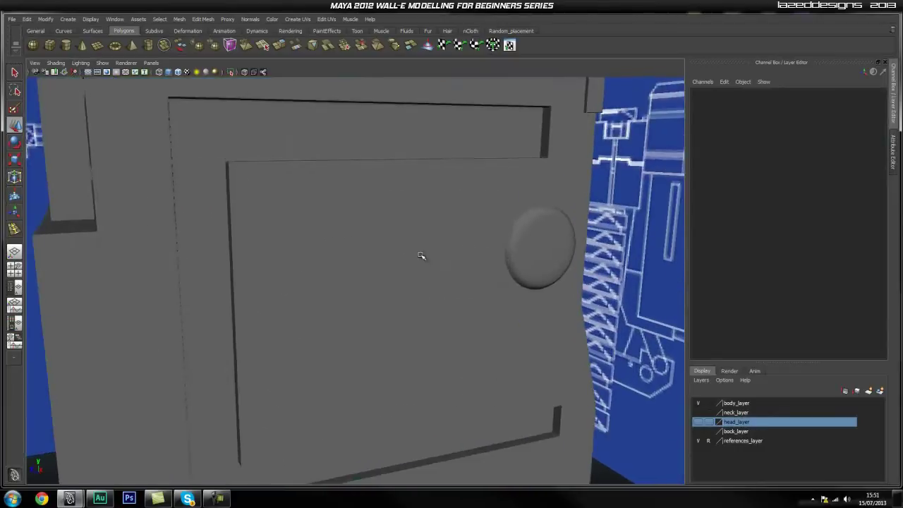
alt+middle_drag(449, 282, 432, 352)
alt+drag(431, 352, 476, 336)
alt+middle_drag(450, 332, 474, 354)
alt+drag(314, 266, 426, 324)
alt+middle_drag(430, 323, 405, 297)
Make the body_main_top mesh a live surface, working in the side view.
click(350, 315)
key(space)
drag(385, 287, 425, 294)
alt+right_drag(223, 252, 339, 270)
alt+middle_drag(322, 271, 443, 296)
alt+right_drag(443, 296, 331, 294)
alt+middle_drag(355, 290, 371, 292)
alt+right_drag(300, 293, 515, 307)
alt+middle_drag(330, 277, 358, 280)
key(space)
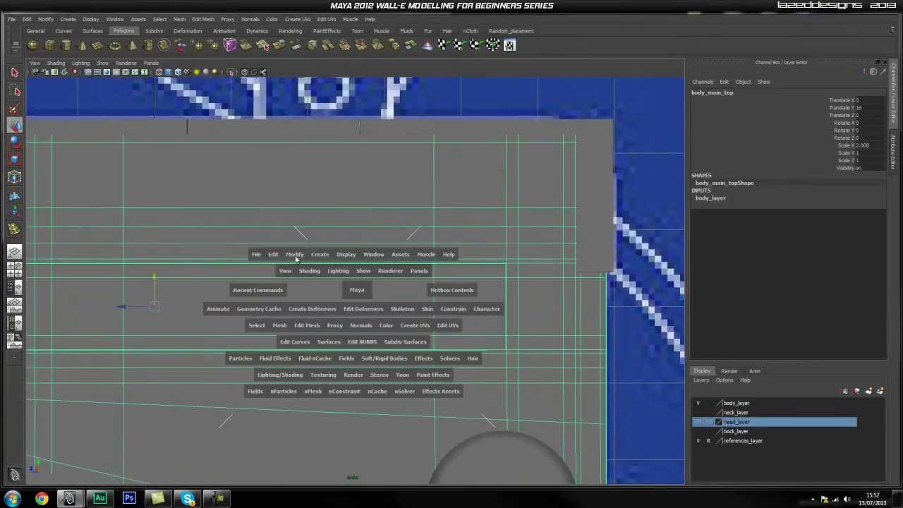
click(293, 255)
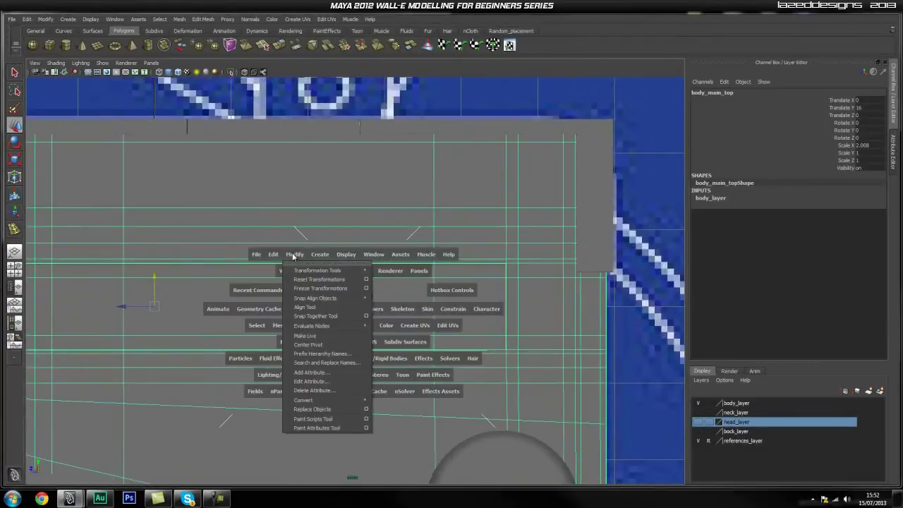
click(335, 337)
Draw a polygon cylinder on the live body surface, fitting the slot's height near its front end.
alt+middle_drag(429, 332, 388, 316)
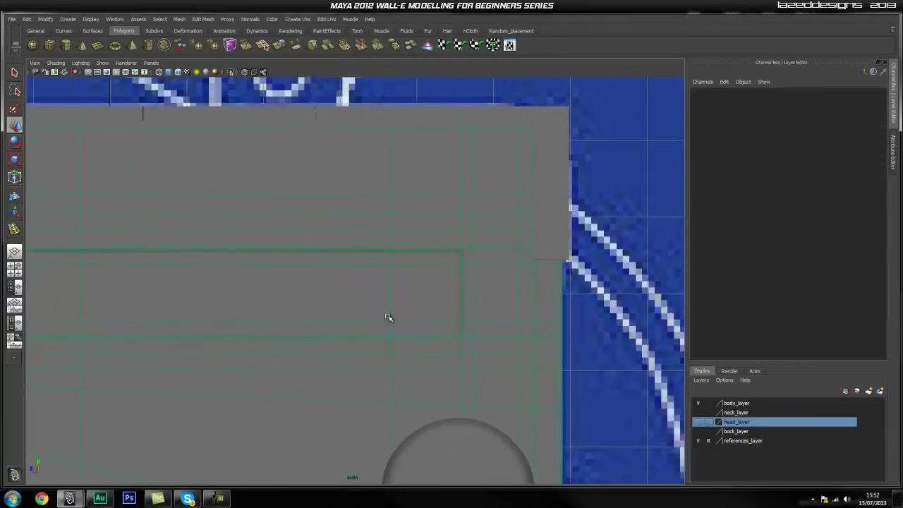
scroll(374, 316, up, 1)
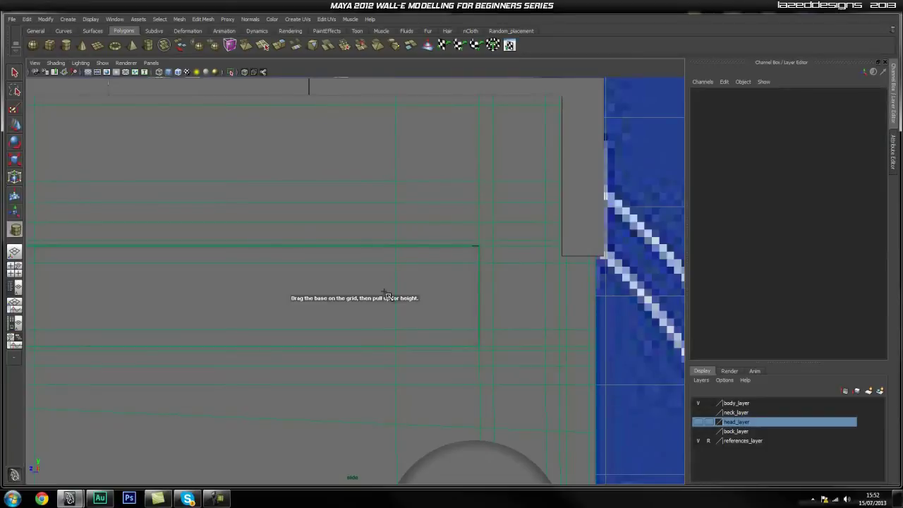
drag(382, 292, 386, 307)
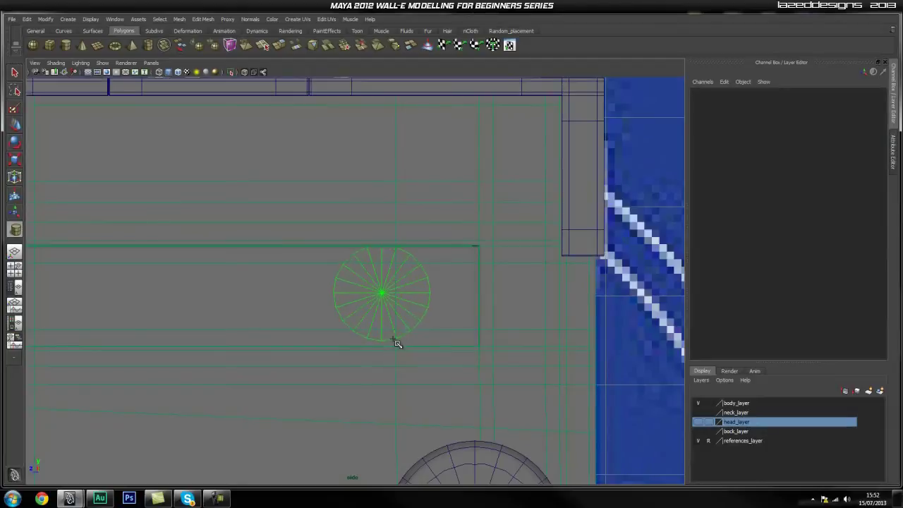
drag(395, 303, 401, 312)
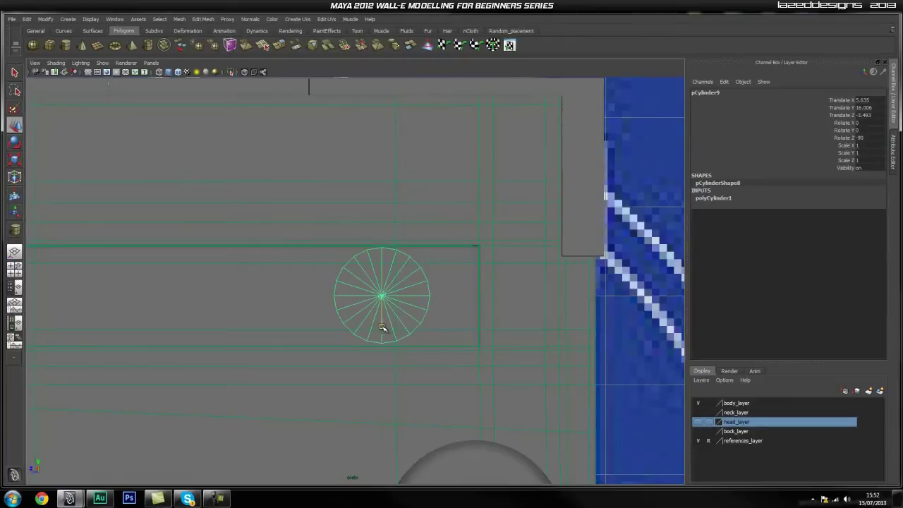
Position the new cylinder in the perspective view so it sits in the slot at Translate X 5.682.
key(space)
drag(385, 316, 386, 298)
alt+drag(382, 340, 148, 305)
alt+right_drag(148, 305, 297, 328)
alt+middle_drag(297, 327, 433, 349)
alt+drag(240, 332, 325, 332)
alt+middle_drag(289, 332, 385, 334)
drag(304, 305, 314, 305)
alt+right_drag(215, 321, 408, 339)
alt+drag(407, 337, 421, 317)
mouse_move(359, 311)
mouse_down()
mouse_move(351, 313)
mouse_move(372, 314)
mouse_move(352, 312)
mouse_up()
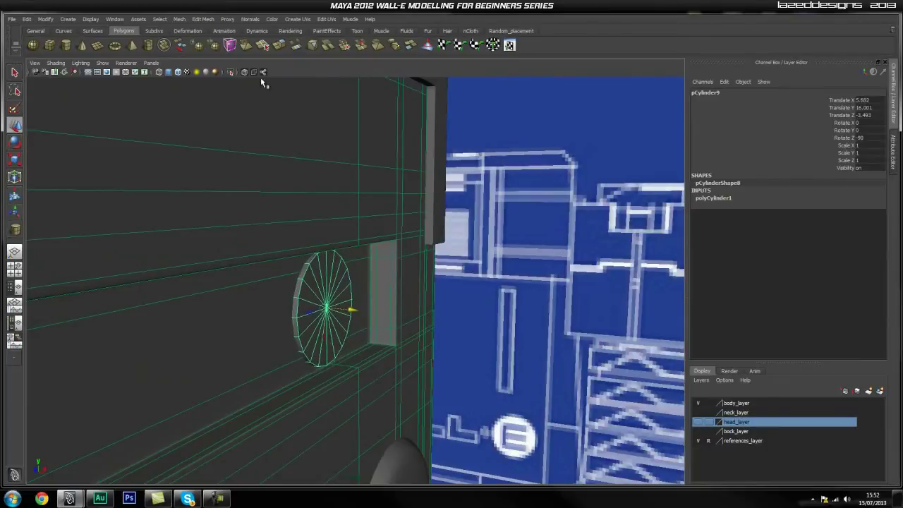
Isolate the cylinder, select all the faces of its front cap in the side view, and restore the full display.
click(230, 72)
alt+drag(365, 189, 496, 323)
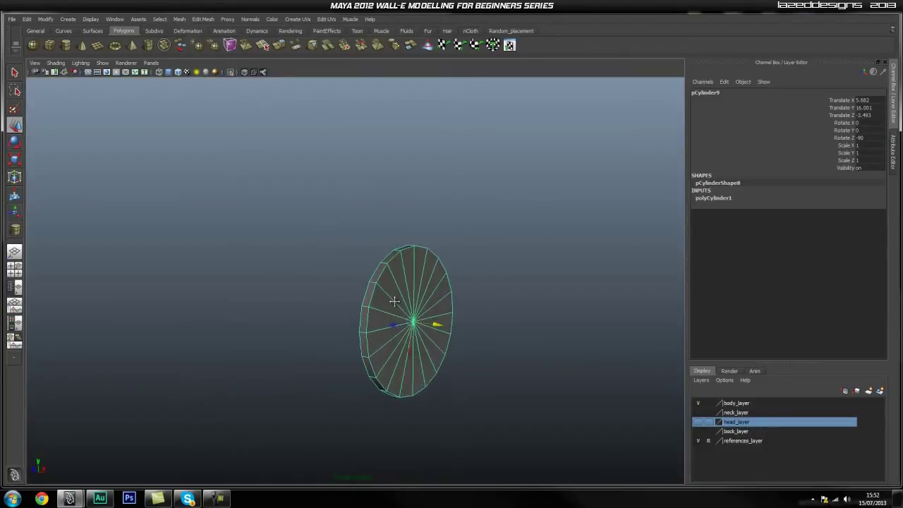
alt+middle_drag(496, 323, 463, 317)
key(space)
drag(373, 296, 418, 295)
alt+middle_drag(365, 310, 341, 306)
alt+right_drag(341, 305, 413, 322)
alt+middle_drag(361, 279, 358, 294)
right_drag(363, 289, 362, 309)
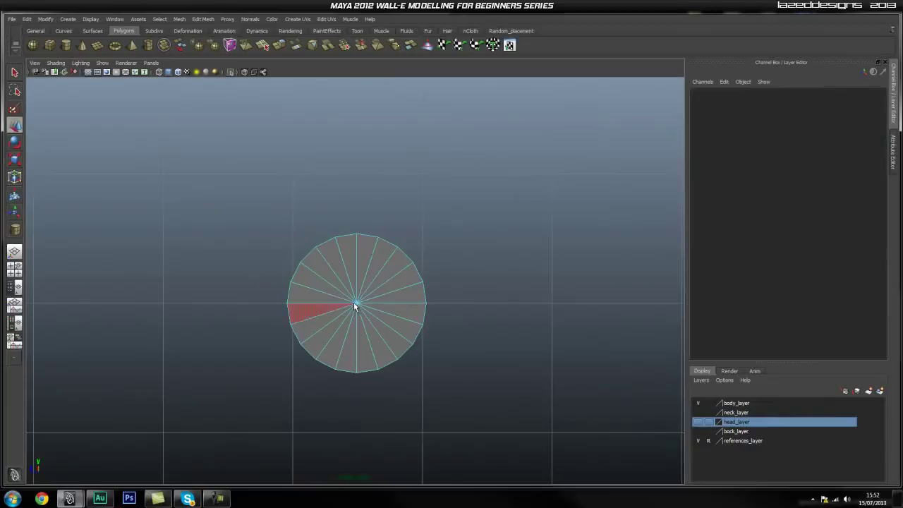
click(316, 284)
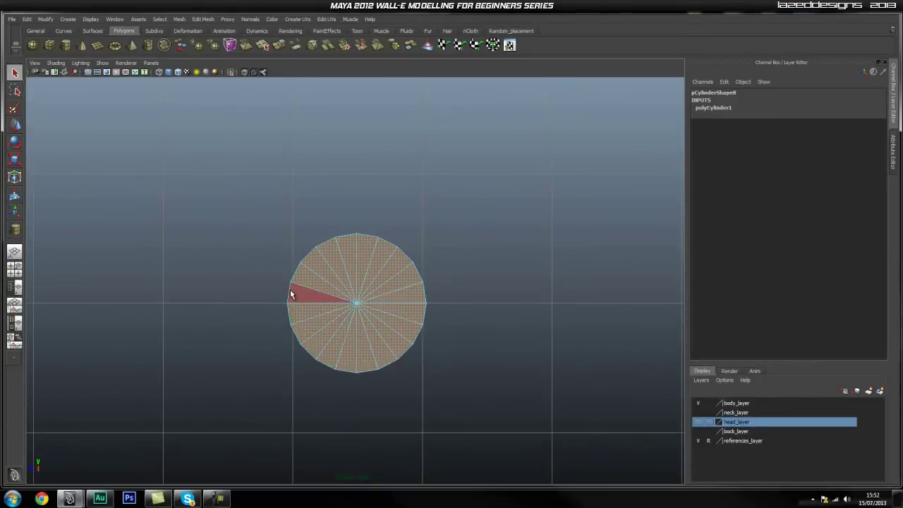
click(230, 72)
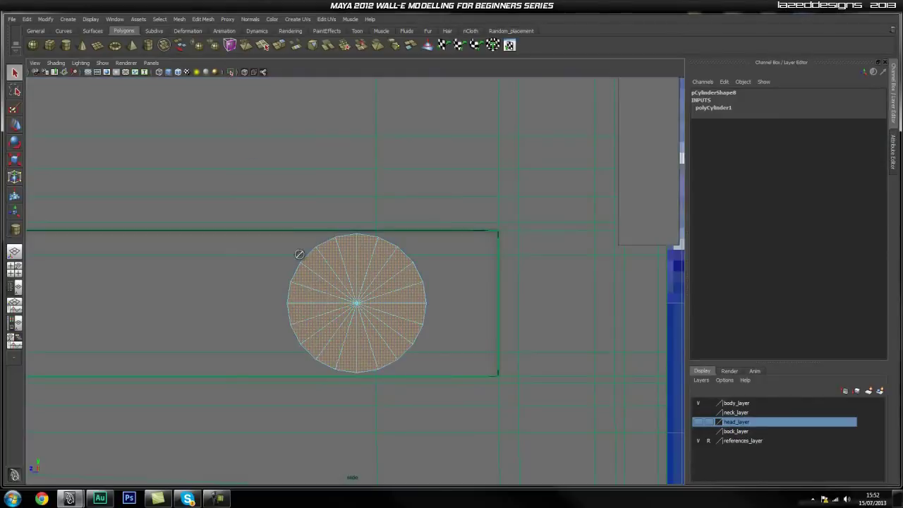
Pull the selected cap faces outward from the body to thicken the cylinder, working in the perspective view.
key(space)
drag(335, 267, 335, 247)
alt+drag(306, 302, 286, 319)
key(w)
drag(249, 294, 276, 296)
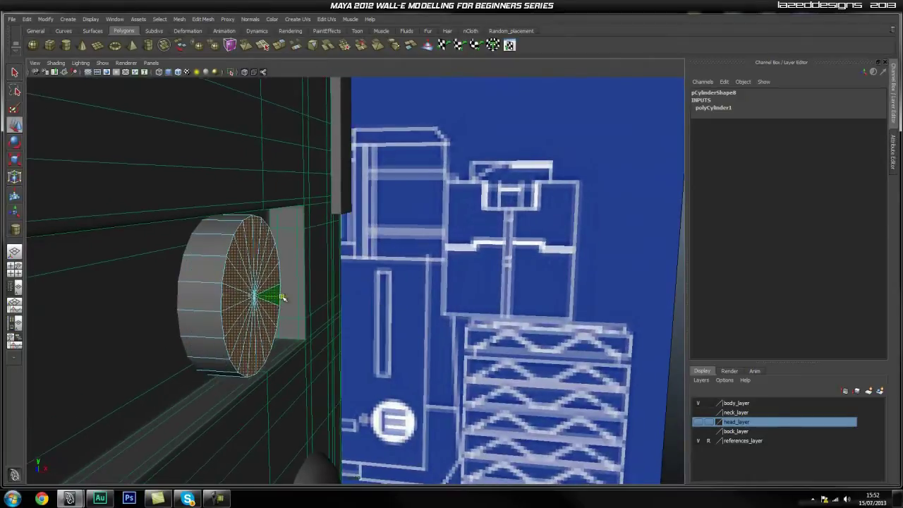
Tear off the Edit Mesh commands as a floating window and place it beside the cylinder.
alt+middle_drag(310, 328, 340, 311)
alt+right_drag(340, 312, 306, 321)
alt+drag(307, 321, 305, 264)
alt+drag(309, 353, 273, 267)
click(205, 21)
click(215, 31)
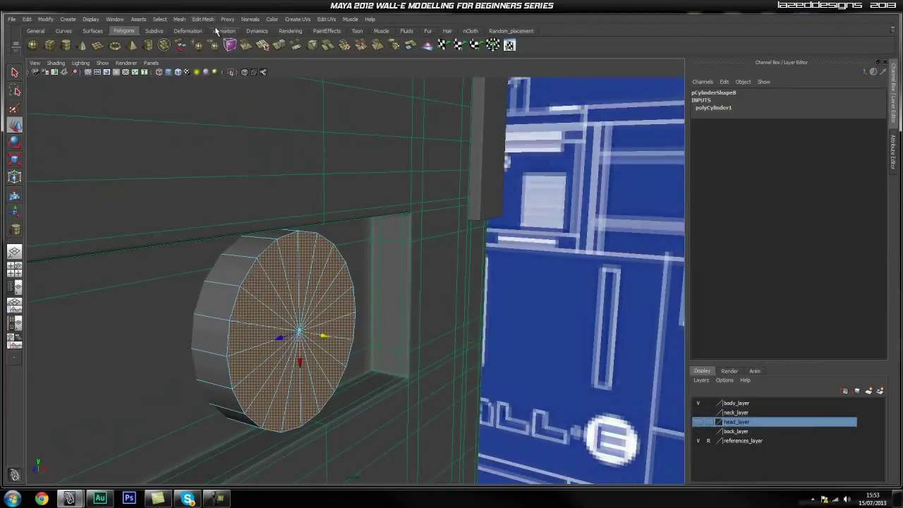
click(202, 20)
click(202, 30)
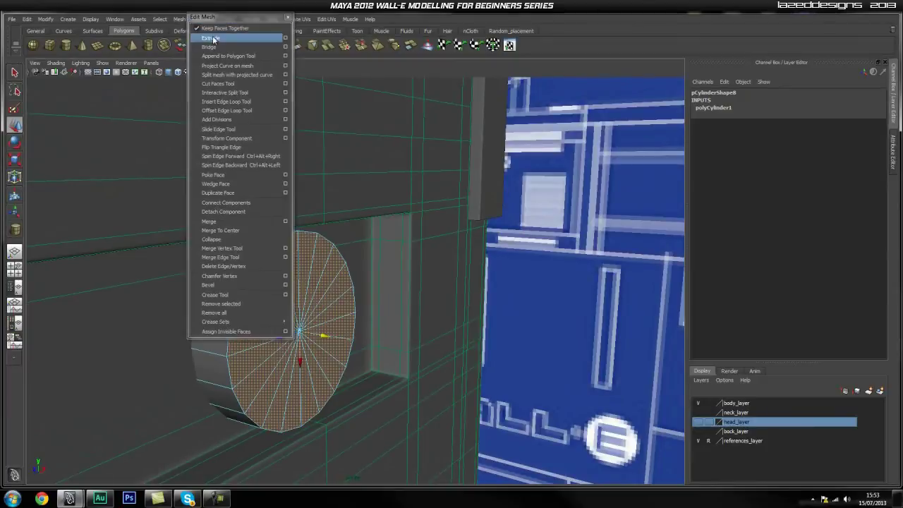
drag(221, 25, 548, 151)
Extrude the cylinder's selected front cap faces in place and scale them inward to form a narrow rim.
alt+middle_drag(367, 249, 401, 179)
click(551, 163)
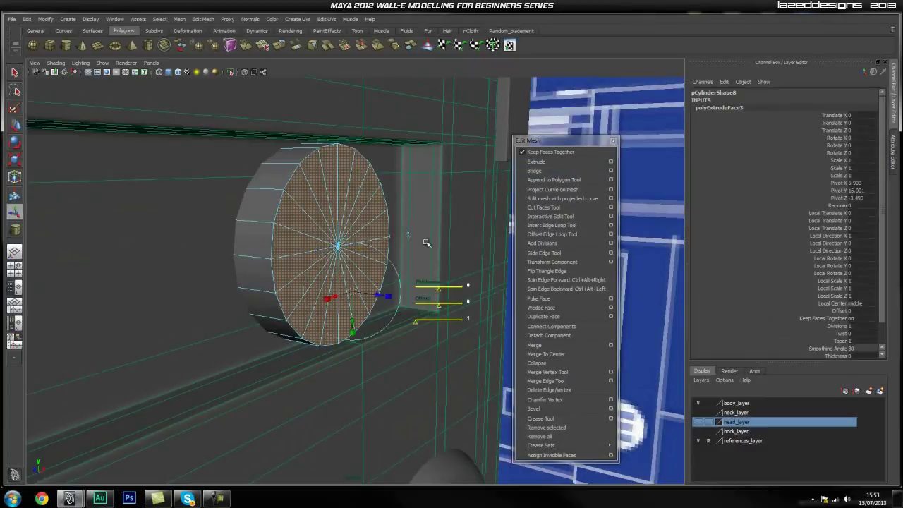
drag(323, 263, 321, 266)
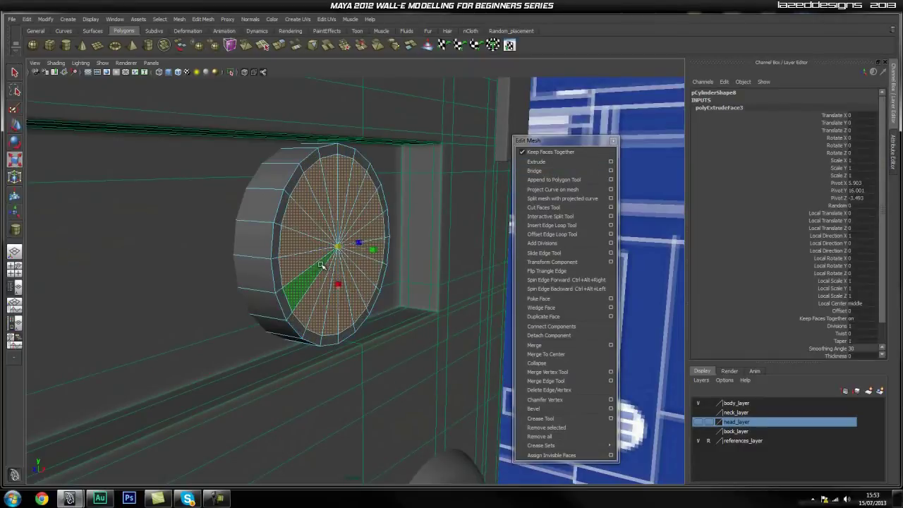
Extrude the inset cap faces again, pull them outward into a raised disc, and return to object mode with nothing selected.
click(565, 163)
drag(360, 251, 379, 259)
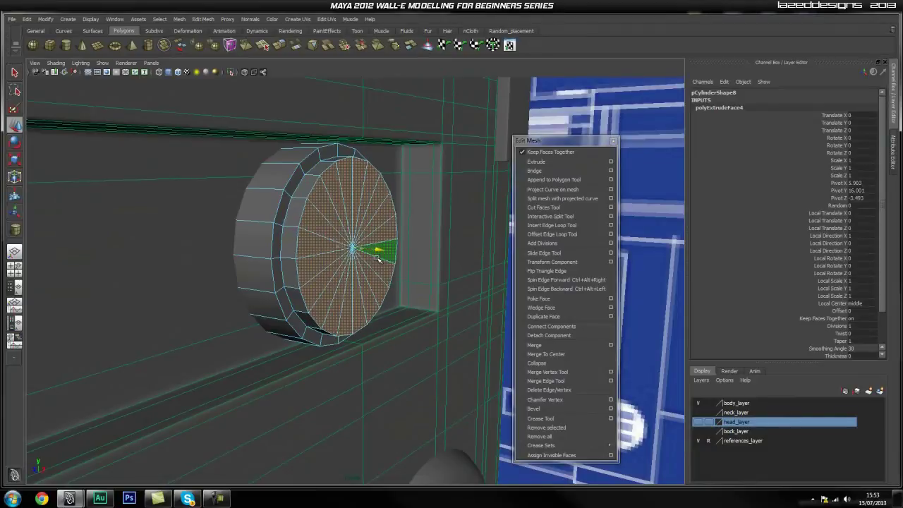
alt+drag(251, 314, 297, 308)
alt+middle_drag(120, 321, 328, 300)
alt+drag(328, 300, 347, 313)
drag(409, 304, 409, 303)
right_drag(292, 289, 332, 278)
click(276, 295)
scroll(386, 367, down, 2)
click(461, 301)
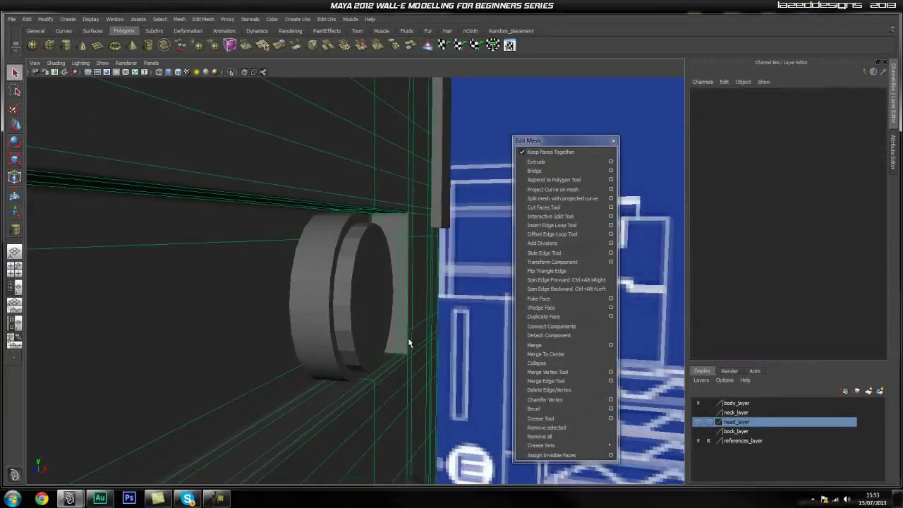
Reselect the raised disc's front faces, extrude them in place and scale them slightly inward to add a supporting edge.
alt+drag(403, 339, 367, 329)
alt+middle_drag(367, 329, 204, 332)
click(492, 324)
scroll(492, 325, up, 3)
alt+middle_drag(492, 325, 392, 323)
alt+right_drag(393, 323, 251, 317)
alt+drag(252, 317, 268, 319)
click(341, 288)
click(341, 288)
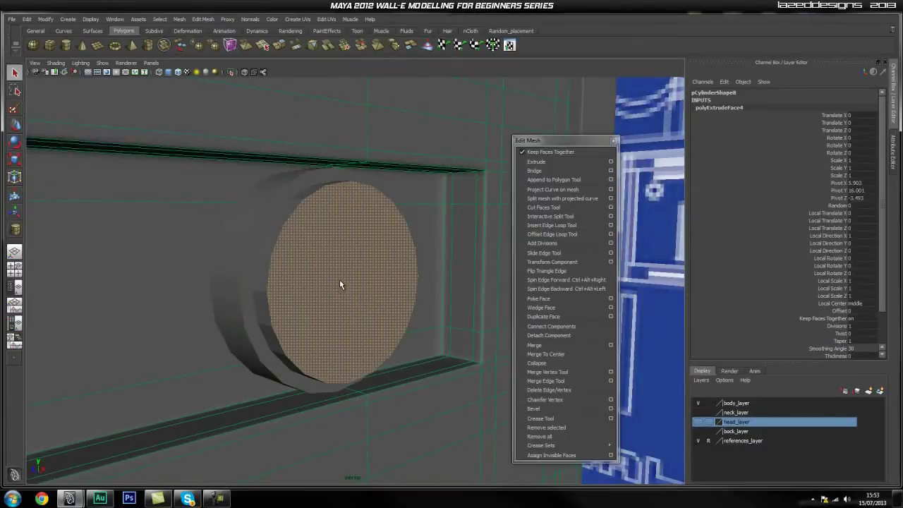
click(546, 162)
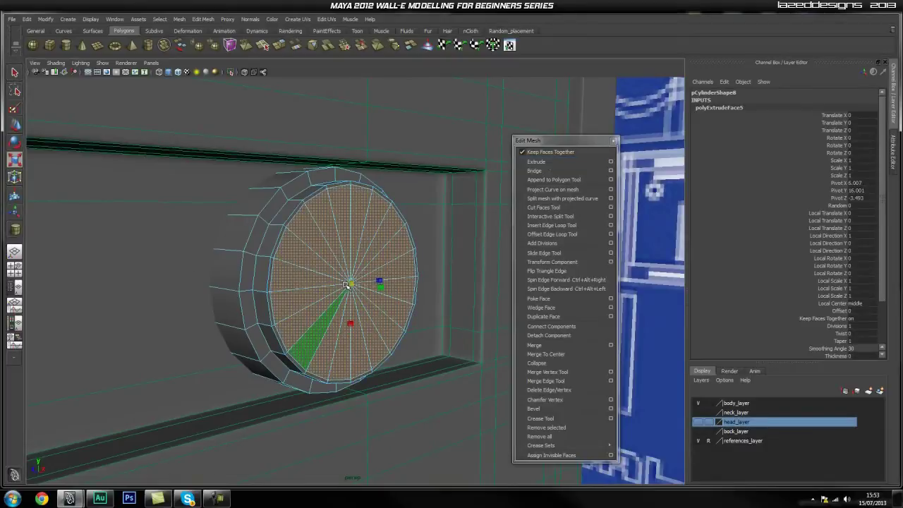
Insert edge loops near the front and back edges of the raised disc's side wall and one on the surrounding rim.
alt+drag(347, 284, 280, 309)
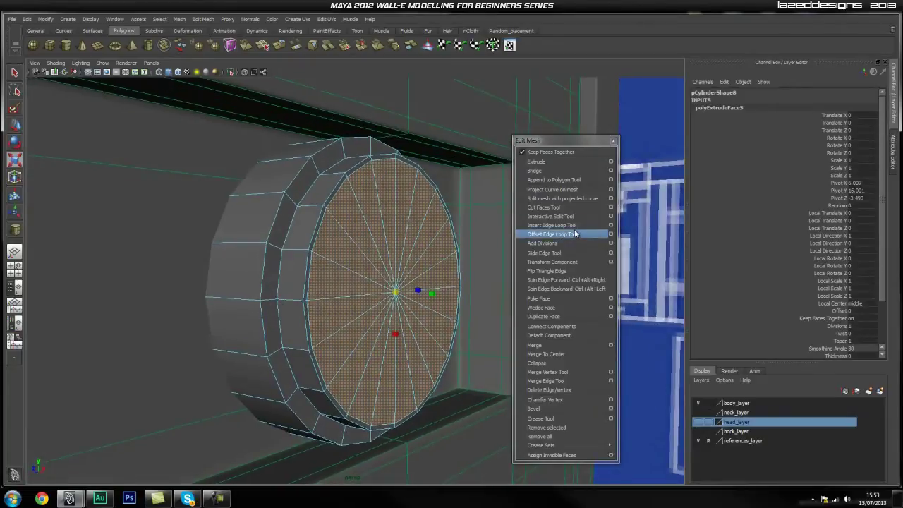
click(551, 225)
drag(321, 209, 321, 209)
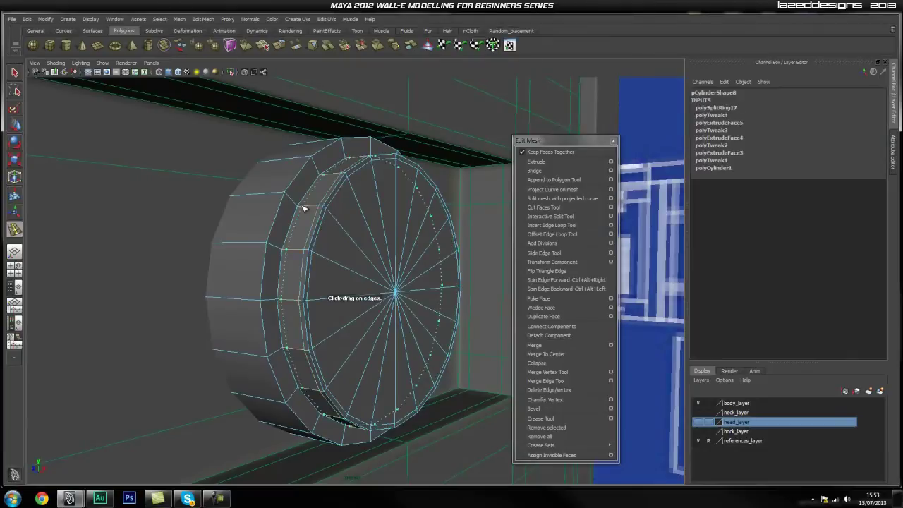
click(301, 205)
click(297, 205)
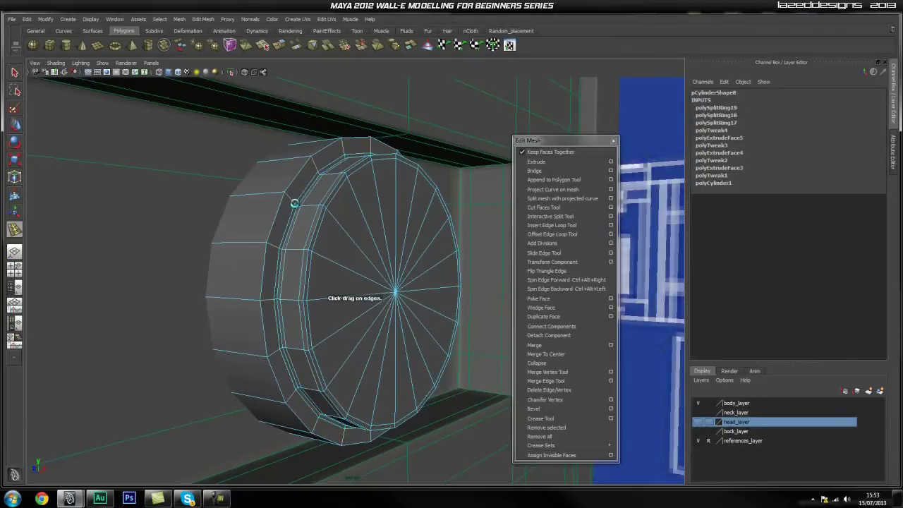
Undo the rim's edge loop and reinsert it closer to the raised disc, adding loops on both sides of the outer rim edge.
scroll(278, 244, up, 5)
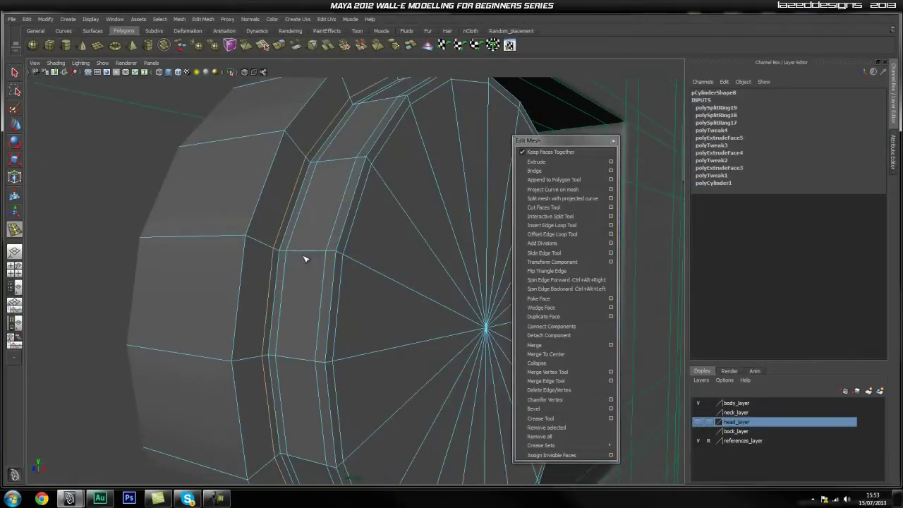
key(ctrl+z)
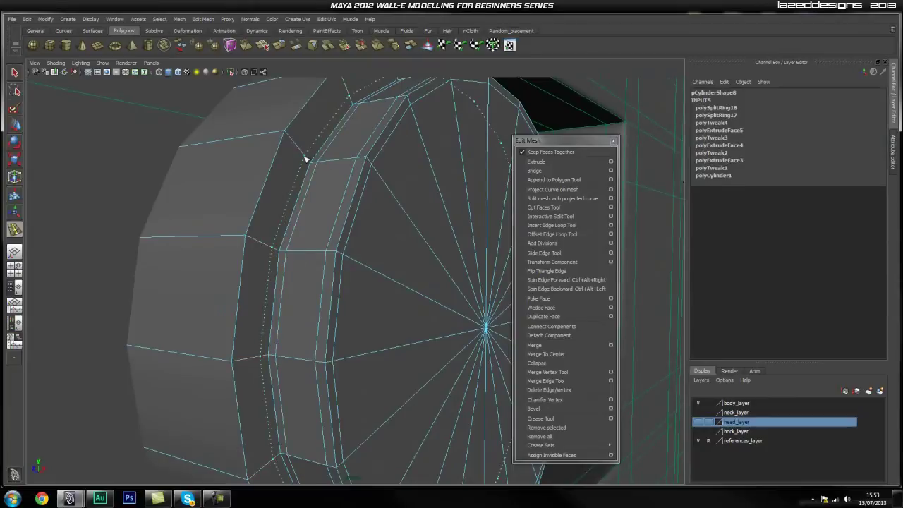
click(308, 161)
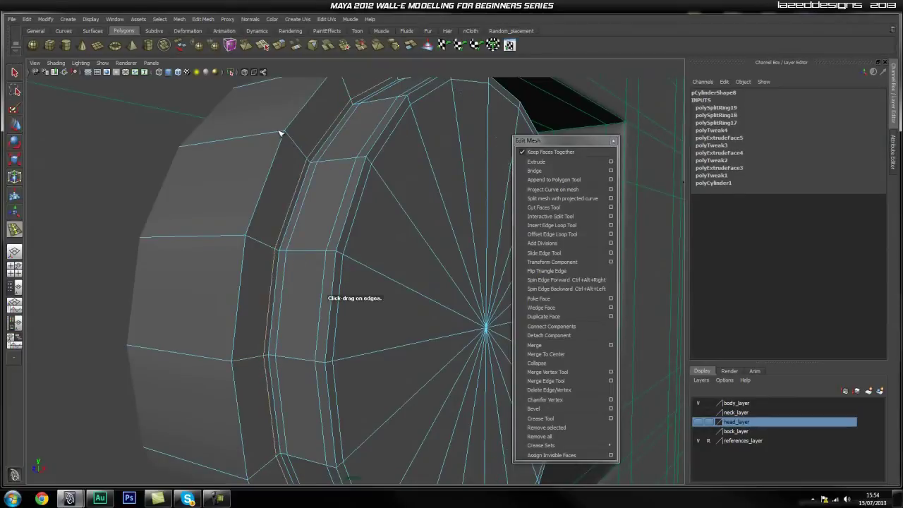
drag(289, 139, 278, 132)
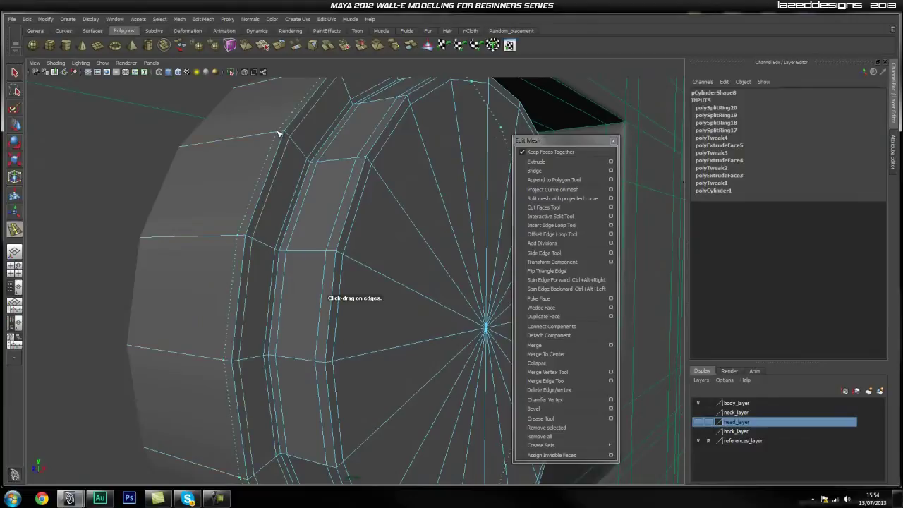
click(282, 133)
Return the cylinder to object mode, isolate it, and turn to its back cap.
key(q)
right_drag(296, 186, 307, 165)
click(230, 71)
alt+drag(214, 242, 328, 242)
scroll(330, 242, down, 4)
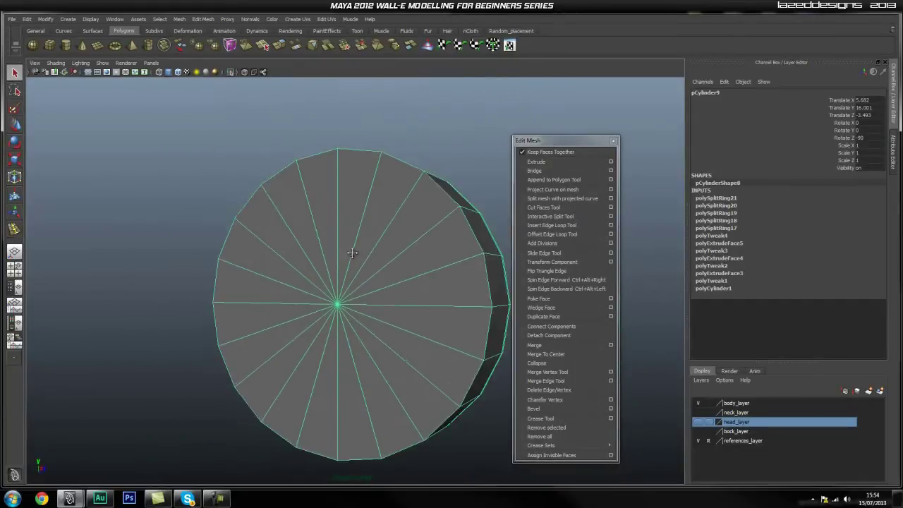
Select all the back cap faces, extrude them in place and scale them slightly inward.
alt+middle_drag(353, 256, 333, 249)
right_drag(337, 261, 340, 283)
mouse_move(423, 292)
mouse_down()
mouse_move(413, 252)
mouse_move(367, 195)
mouse_move(324, 187)
mouse_move(243, 220)
mouse_move(220, 318)
mouse_move(226, 347)
mouse_move(246, 369)
mouse_move(338, 379)
mouse_move(384, 361)
mouse_move(401, 335)
mouse_move(459, 300)
mouse_up()
click(557, 163)
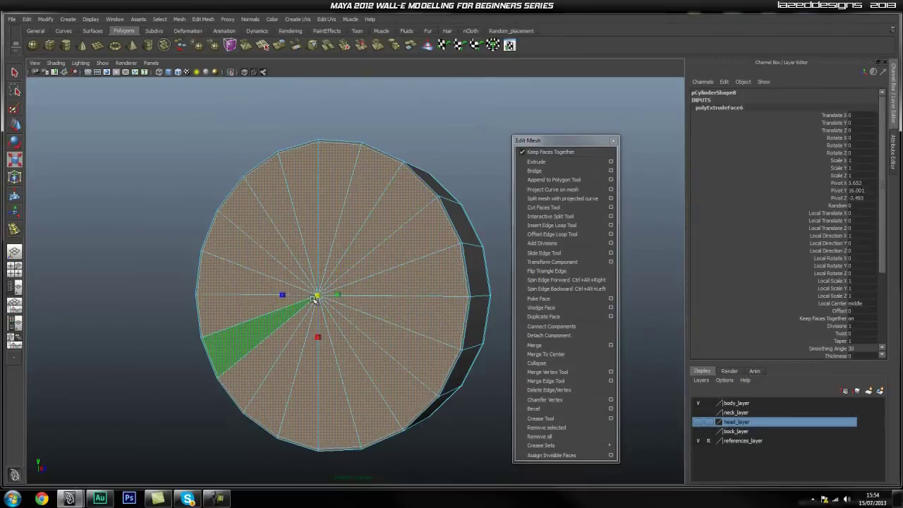
Insert an edge loop around the cylinder's side wall close to its back edge.
alt+drag(481, 320, 461, 324)
alt+right_drag(315, 318, 444, 315)
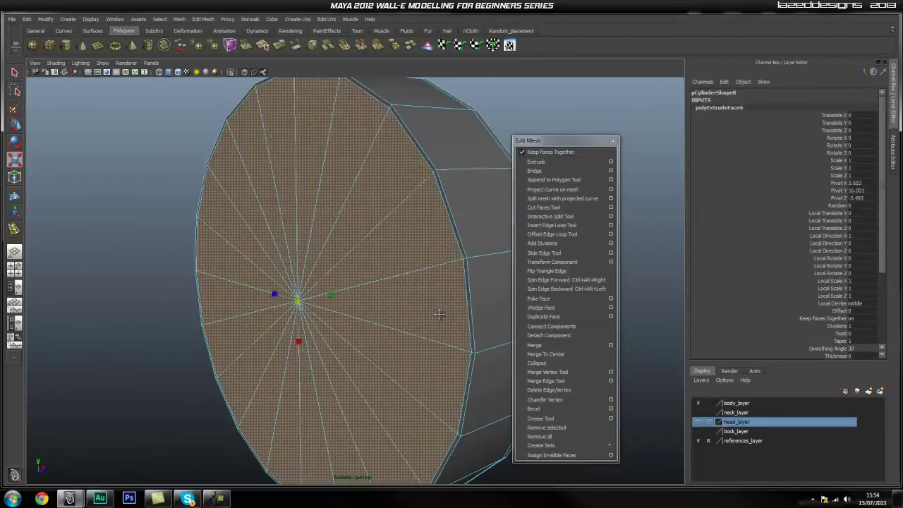
alt+drag(443, 315, 388, 313)
alt+right_drag(388, 312, 445, 311)
alt+drag(445, 311, 374, 309)
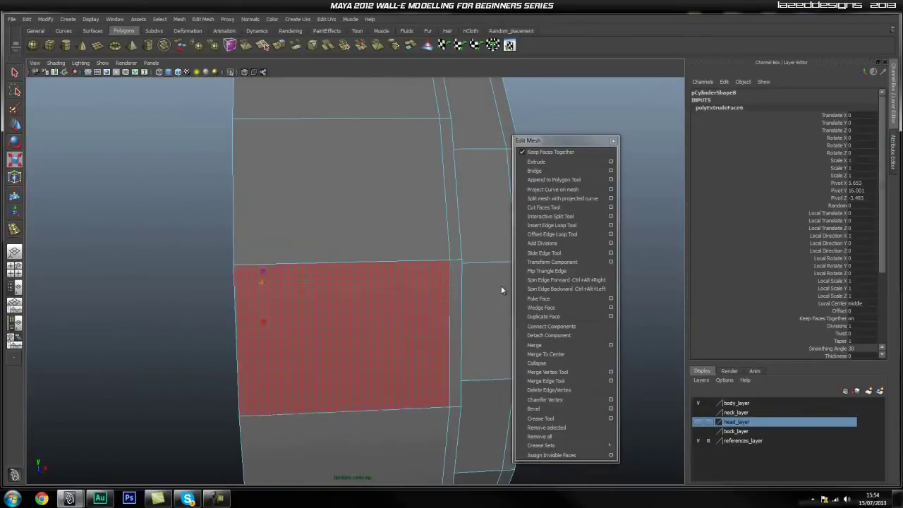
click(558, 225)
click(242, 269)
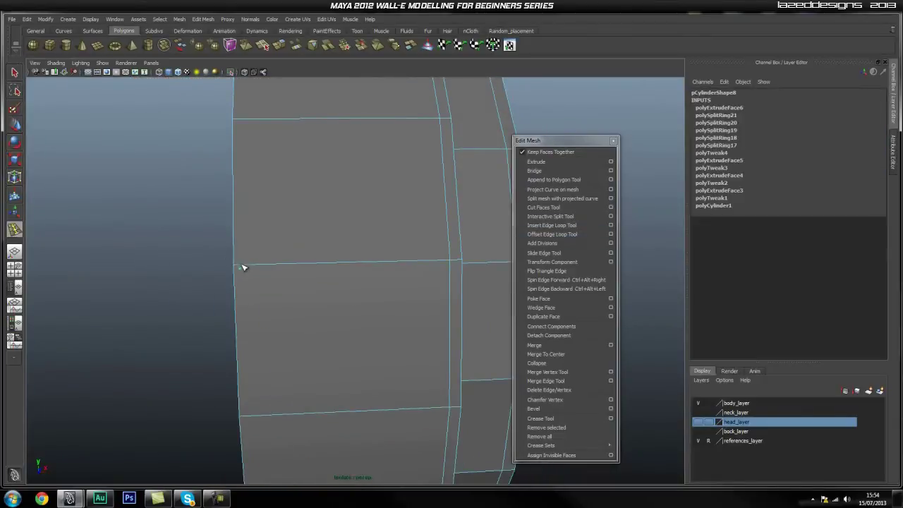
drag(242, 267, 353, 288)
scroll(429, 282, down, 3)
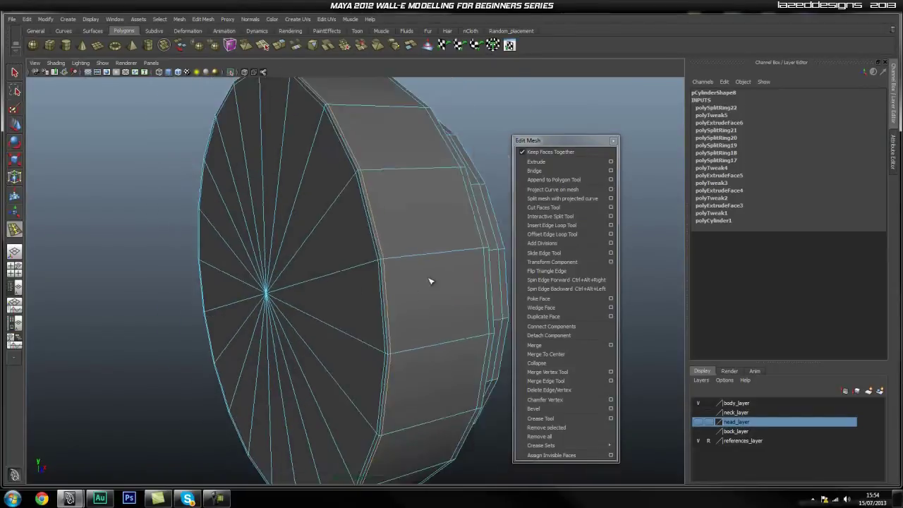
Return the cylinder to object mode, check its shape from the front, and restore the full scene display.
alt+drag(430, 282, 301, 280)
key(q)
right_drag(317, 268, 364, 247)
click(363, 247)
scroll(356, 259, down, 5)
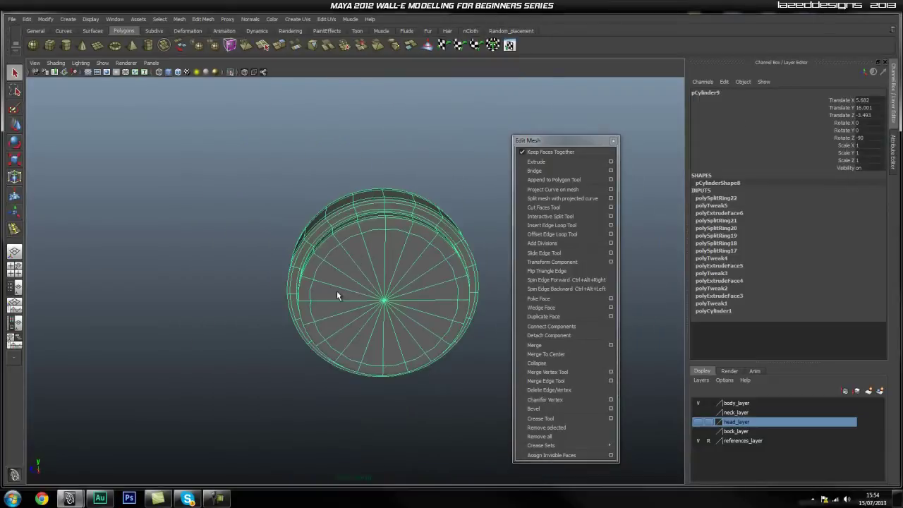
click(410, 385)
alt+drag(410, 385, 198, 168)
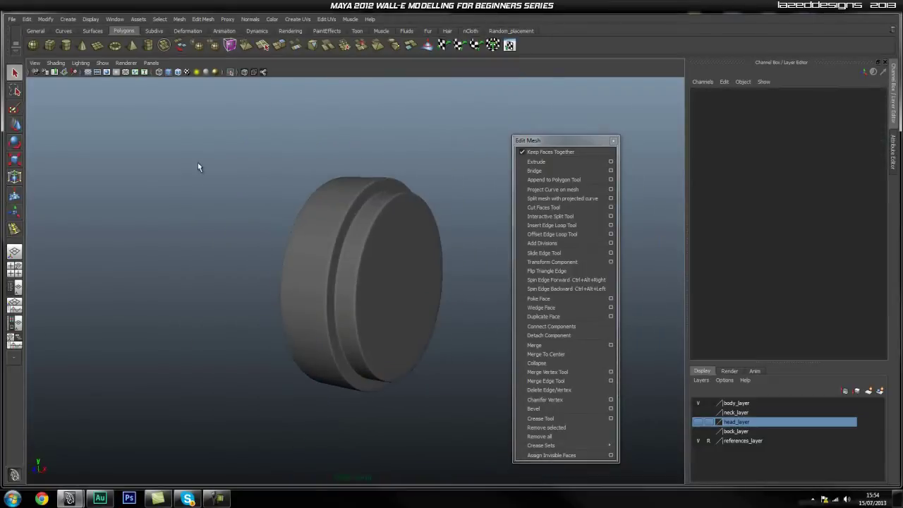
click(231, 72)
alt+drag(230, 120, 380, 166)
Turn off the body's live surface and move the cylinder along the slot to Translate Z -3.481.
key(space)
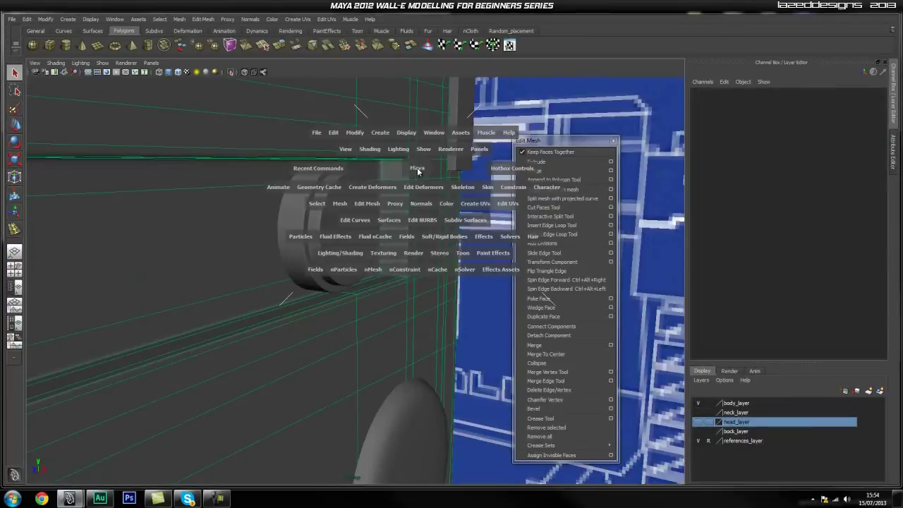
drag(366, 136, 388, 219)
click(335, 224)
key(w)
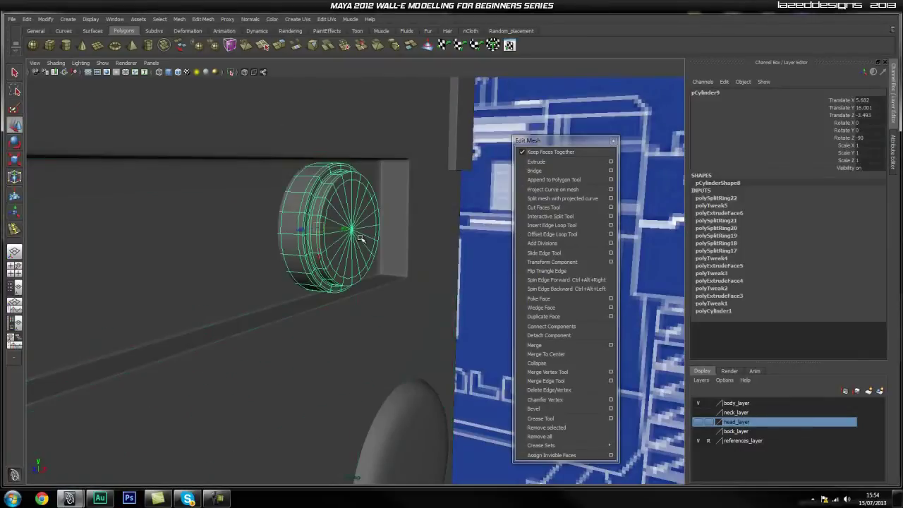
drag(301, 231, 299, 230)
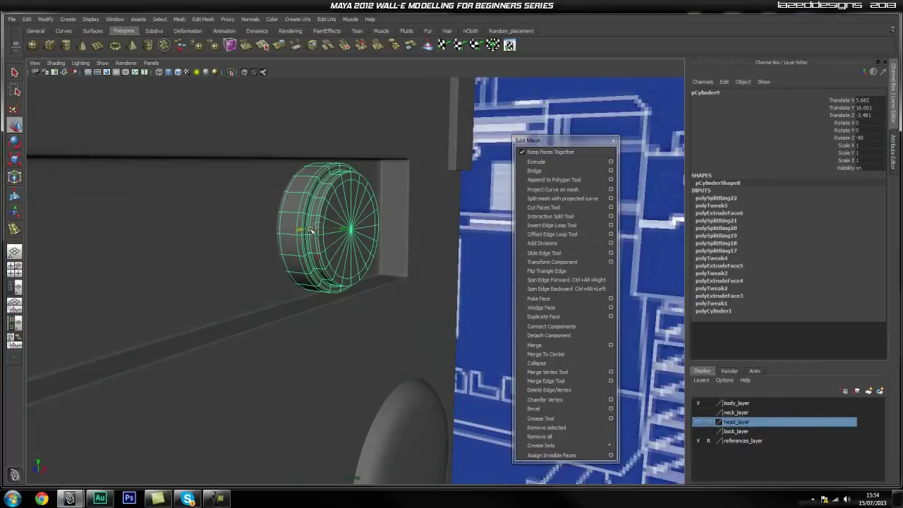
click(476, 203)
scroll(451, 216, down, 3)
alt+drag(445, 218, 280, 240)
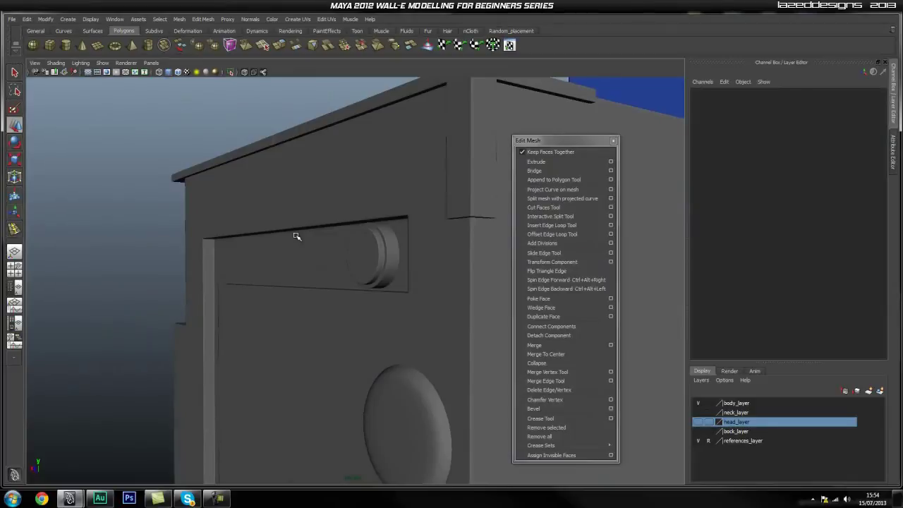
Scale the cylinder's thickness to Scale Y 1.097, checking it against the blueprint in the front view.
key(r)
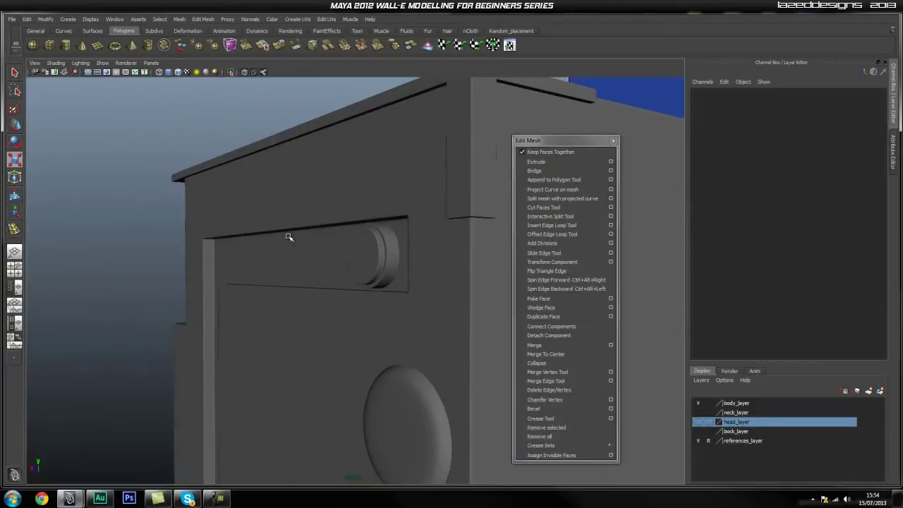
click(358, 274)
alt+drag(303, 321, 437, 326)
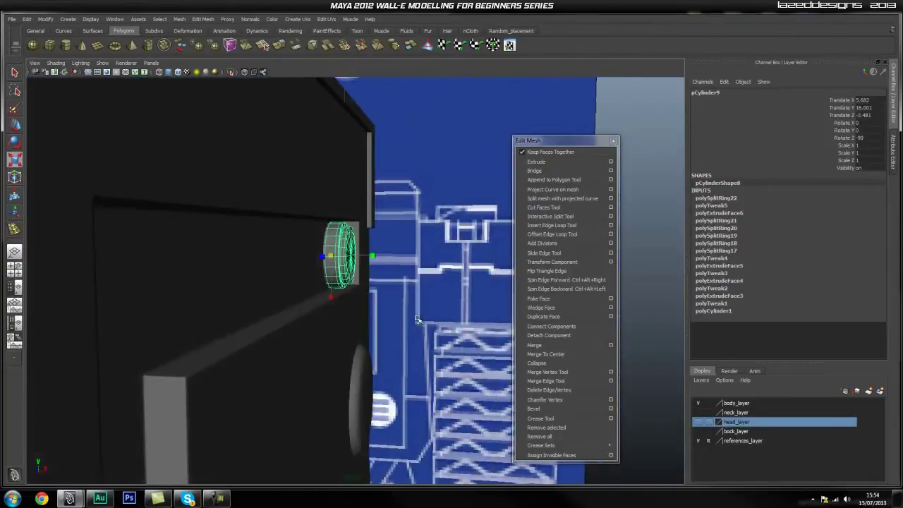
click(400, 308)
alt+drag(364, 330, 333, 322)
key(space)
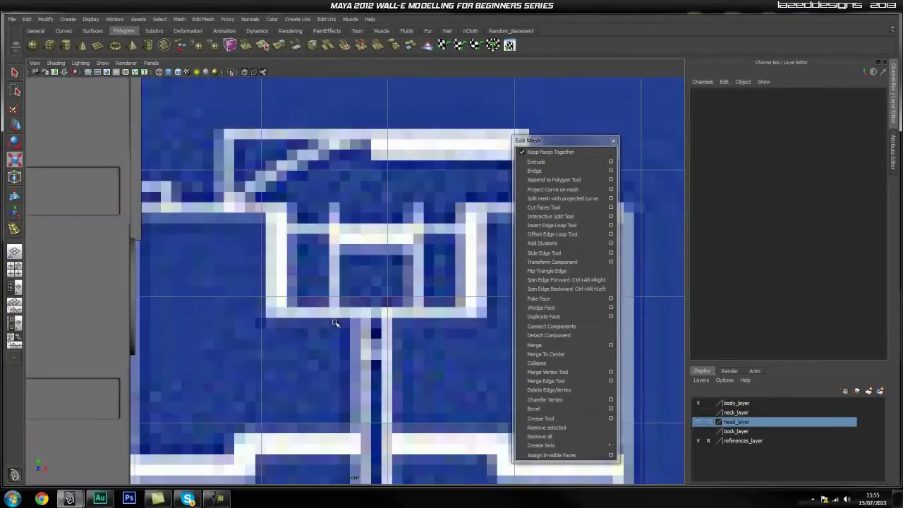
scroll(277, 328, down, 8)
scroll(484, 336, up, 8)
alt+middle_drag(242, 316, 301, 306)
click(301, 307)
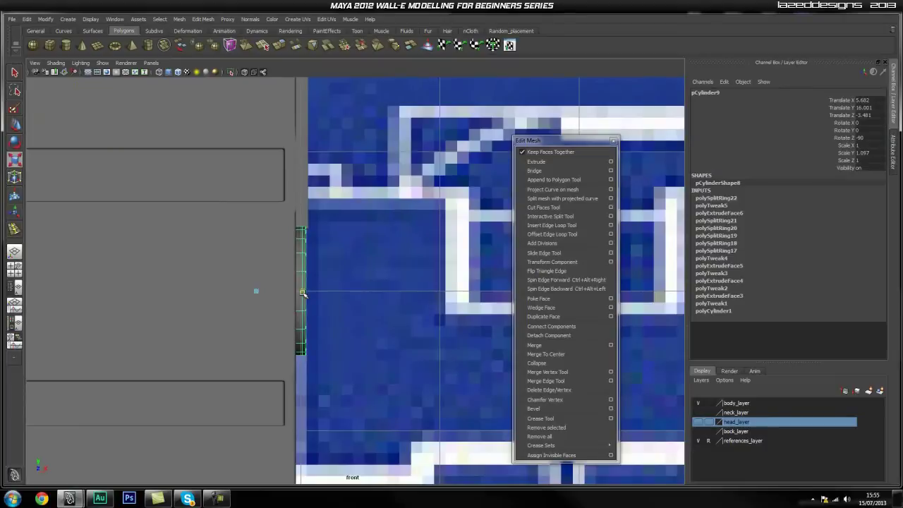
click(343, 295)
Return to the perspective view, select the cylinder, and examine how it sits in the body's side slot.
key(space)
drag(279, 296, 285, 277)
scroll(390, 308, up, 6)
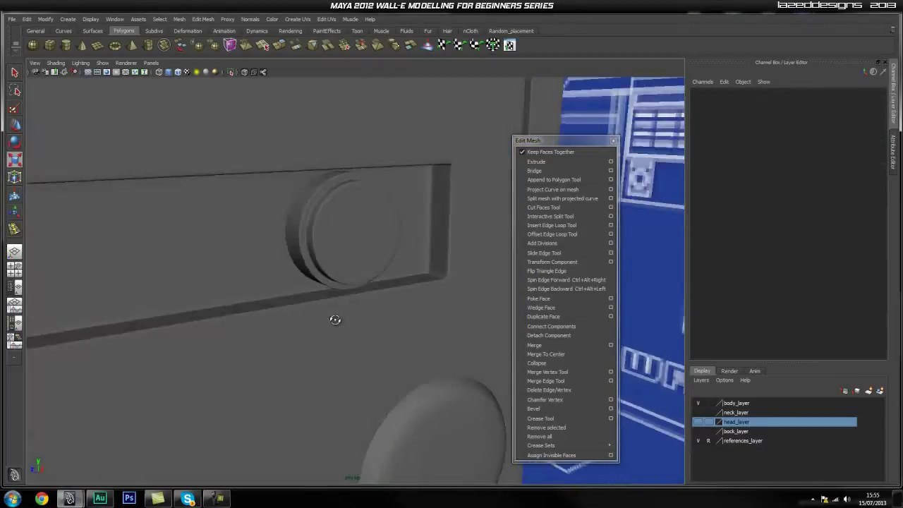
alt+drag(252, 310, 354, 338)
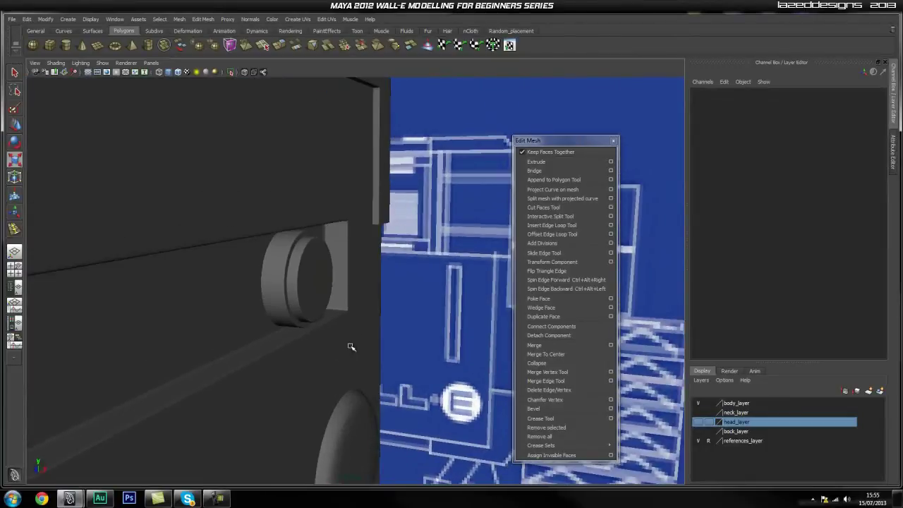
click(304, 261)
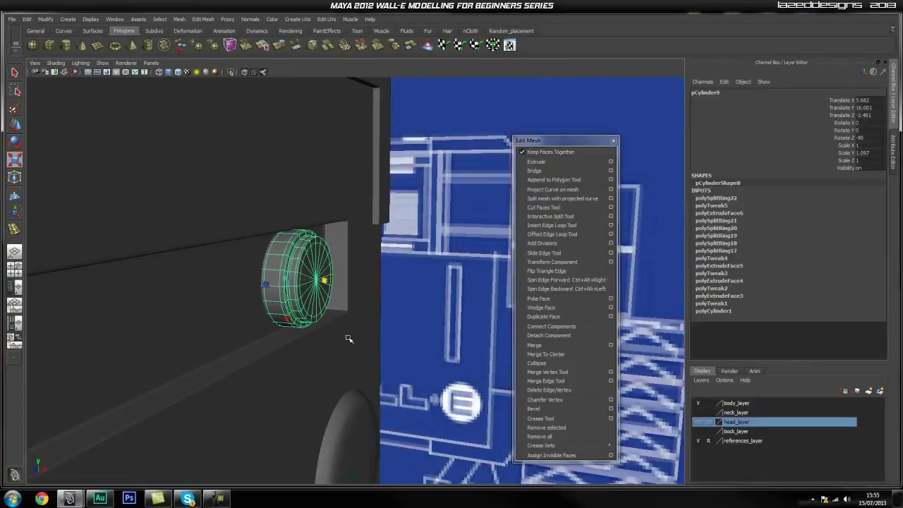
alt+drag(386, 352, 423, 338)
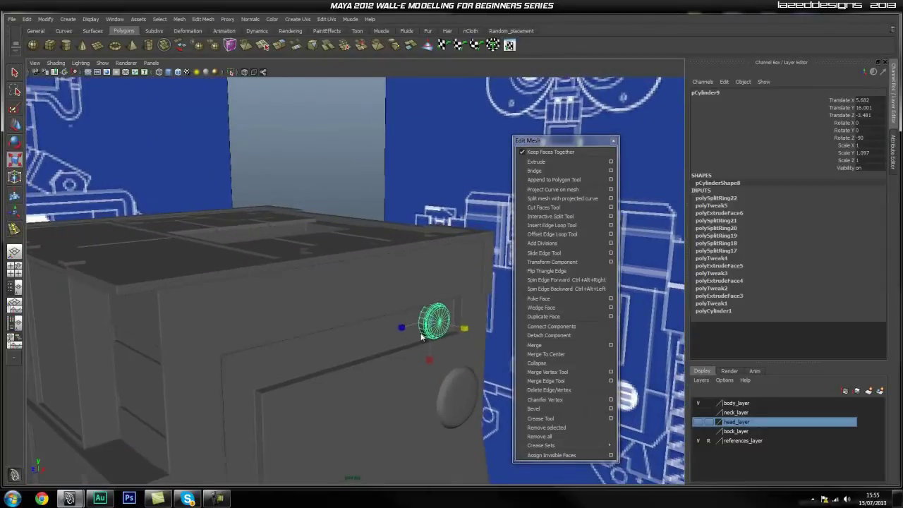
Show the neck layer, duplicate the right neck cylinder, and move the copy out past the body's side to Translate X 8.731.
click(698, 412)
alt+drag(268, 289, 280, 339)
click(302, 345)
key(ctrl+d)
key(w)
drag(181, 286, 540, 289)
alt+drag(376, 344, 312, 306)
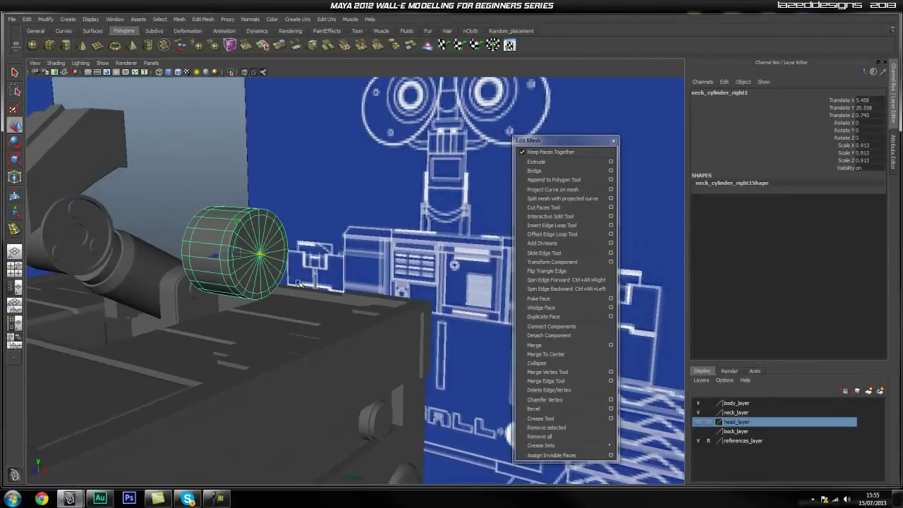
drag(260, 256, 436, 271)
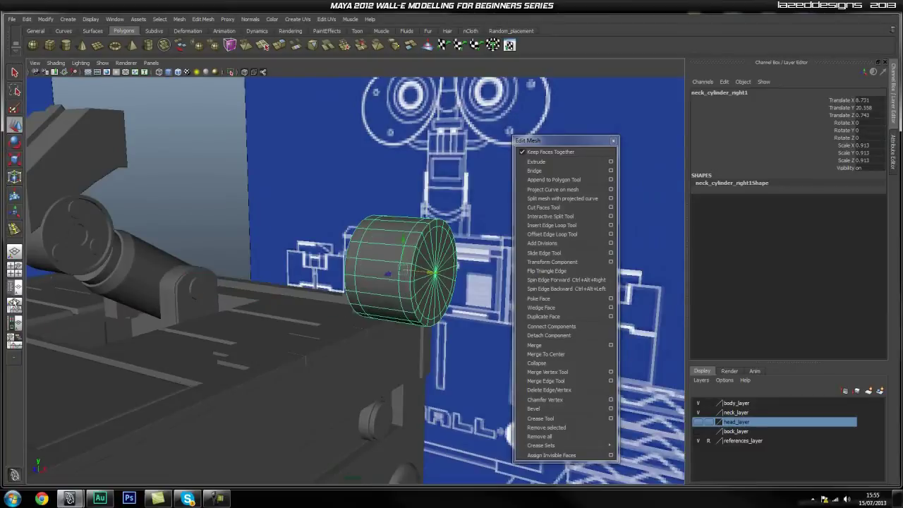
Display the Outliner beside the perspective view and move the duplicated cylinder further out to Translate X 10.095.
click(14, 288)
mouse_move(263, 313)
alt+mouse_down()
mouse_move(199, 306)
mouse_move(259, 304)
alt+mouse_up()
drag(328, 282, 365, 286)
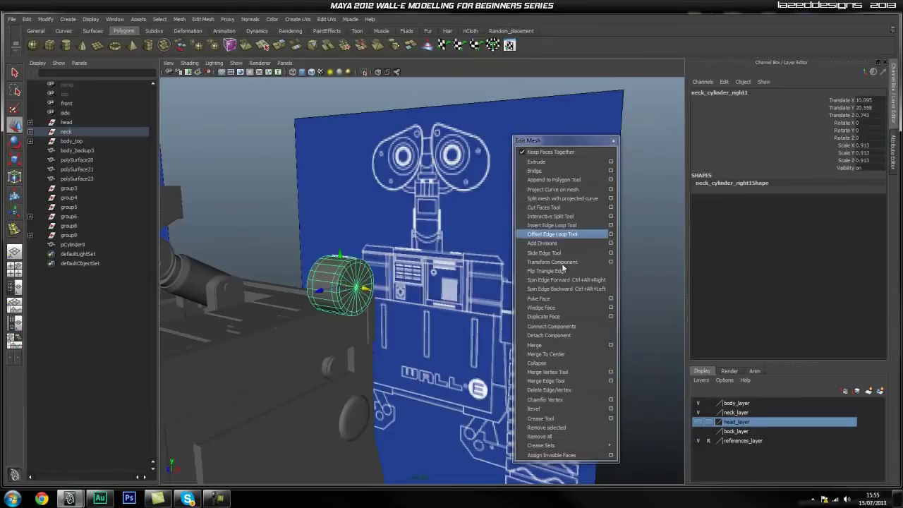
drag(564, 140, 620, 144)
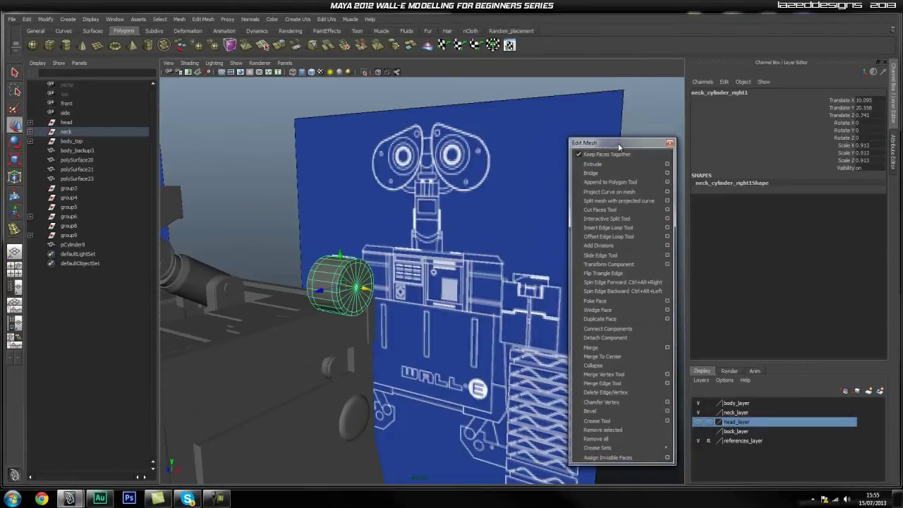
Show the bock_layer, clear the selection, and bring the body and the scene's leftover parts into view.
click(698, 431)
scroll(397, 363, down, 5)
alt+drag(453, 341, 425, 375)
click(508, 189)
drag(513, 296, 426, 364)
click(497, 188)
click(439, 317)
click(428, 339)
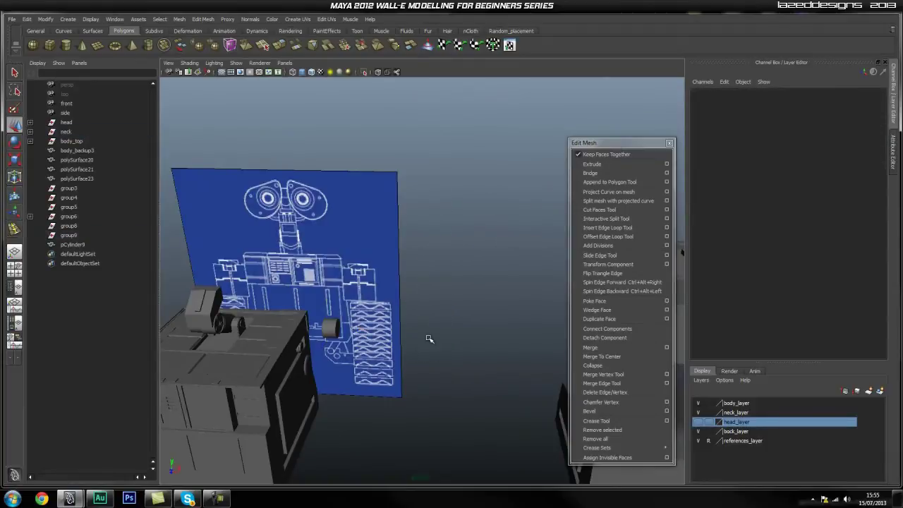
alt+middle_drag(317, 329, 380, 309)
Delete the leftover groups from group3 through group9 in the Outliner.
click(68, 235)
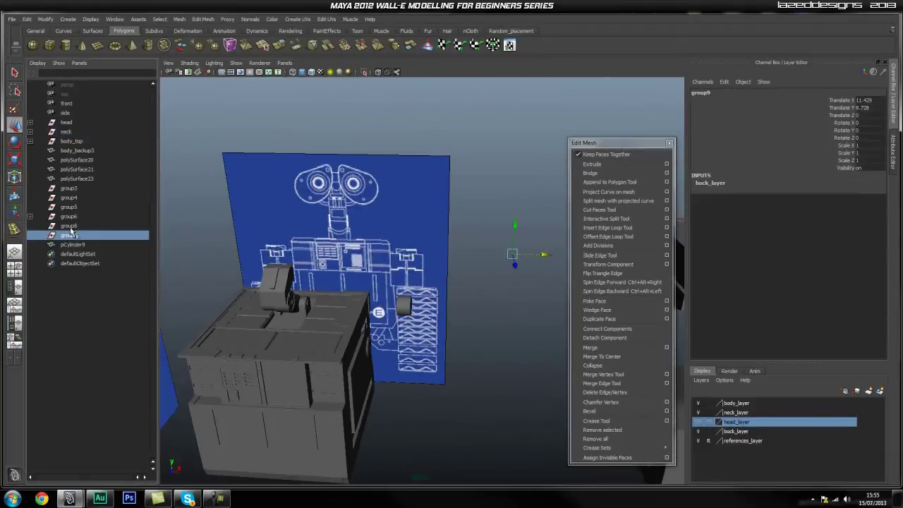
ctrl+click(70, 228)
shift+click(69, 217)
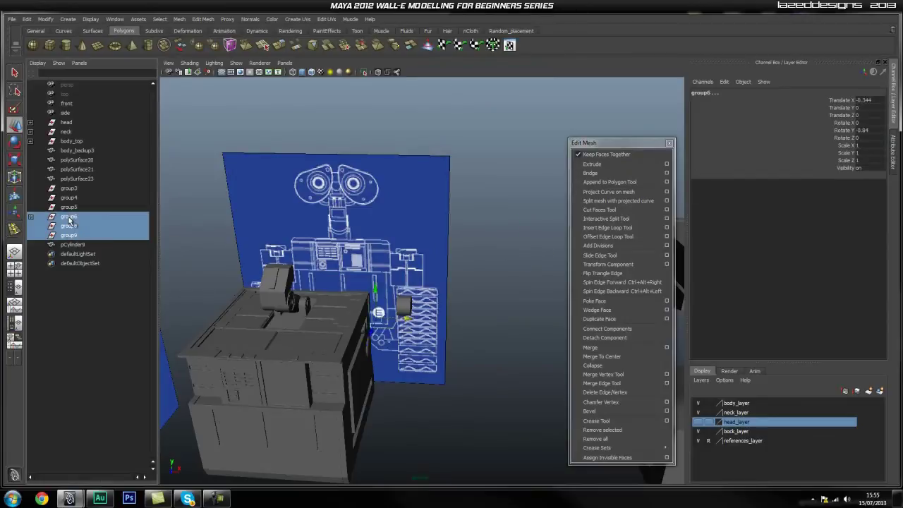
shift+click(68, 207)
shift+click(69, 197)
shift+click(68, 188)
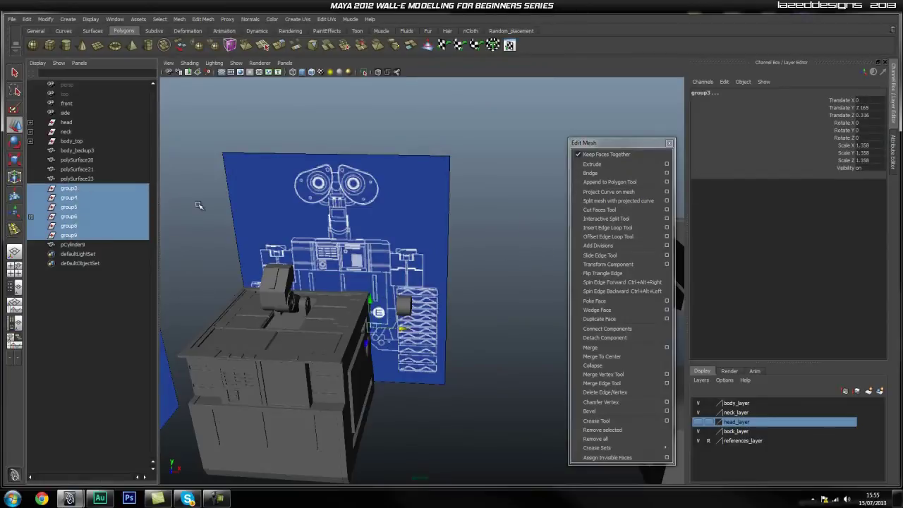
key(Delete)
Examine which parts of the model the body_backup3 and unnamed polySurface objects correspond to.
click(74, 170)
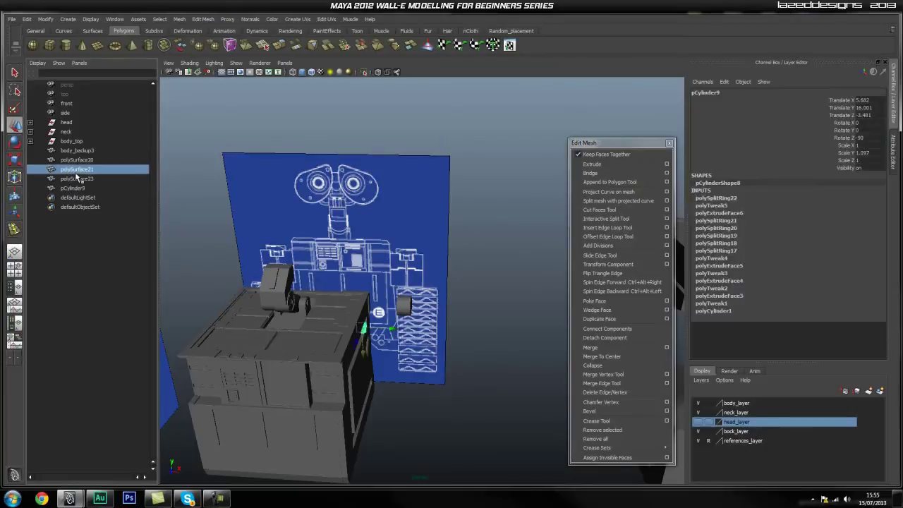
key(f)
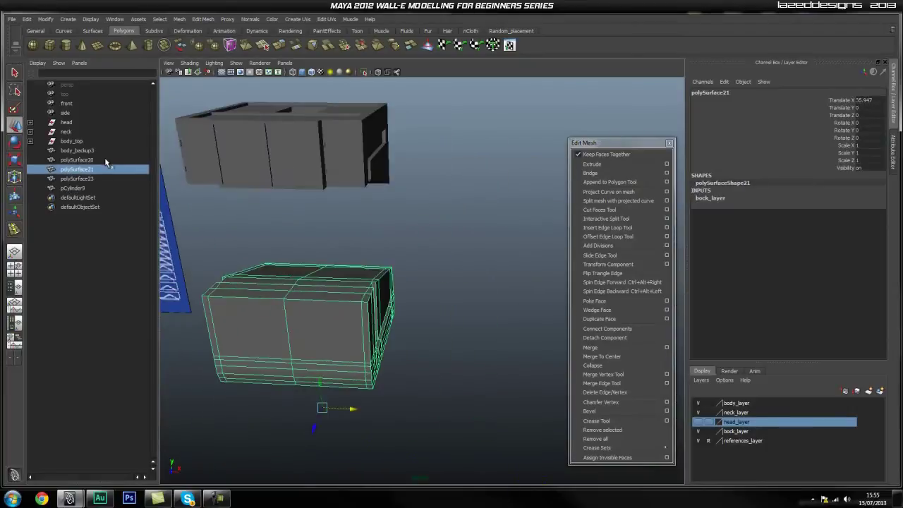
click(99, 161)
click(91, 151)
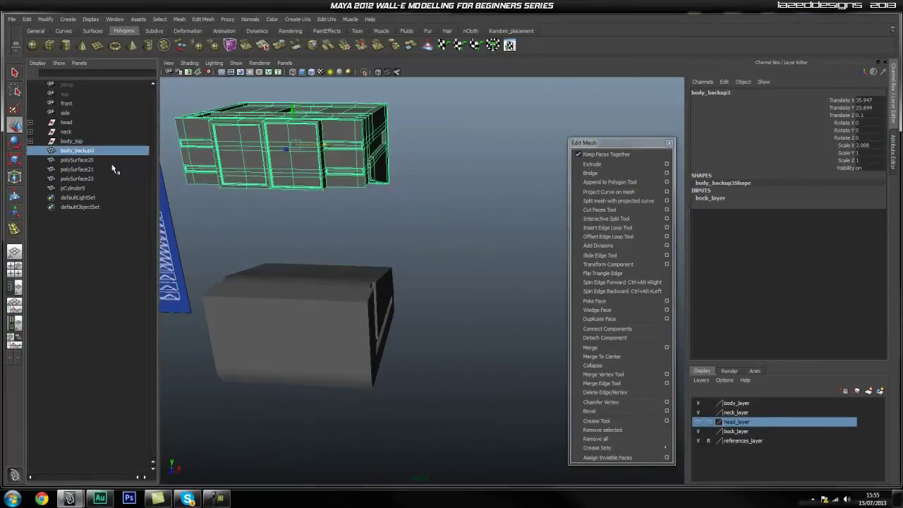
alt+right_drag(282, 226, 198, 233)
alt+middle_drag(198, 232, 294, 240)
click(97, 159)
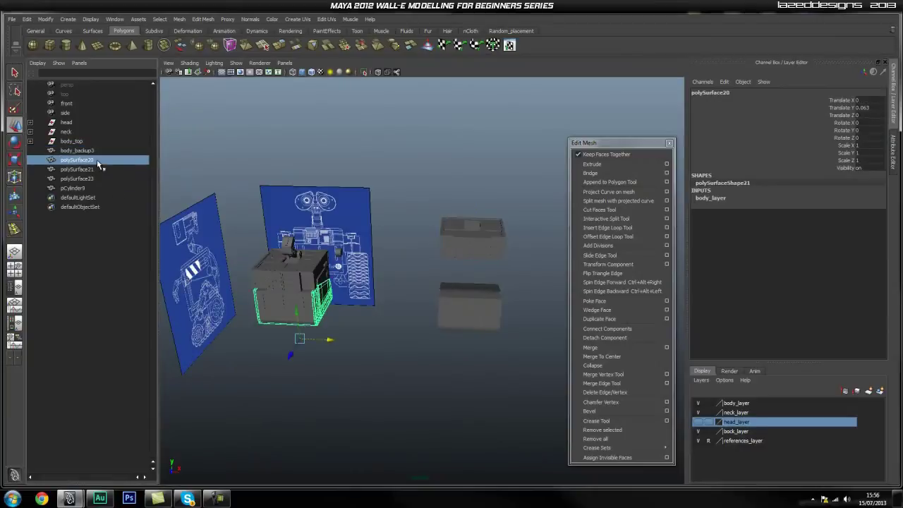
click(96, 179)
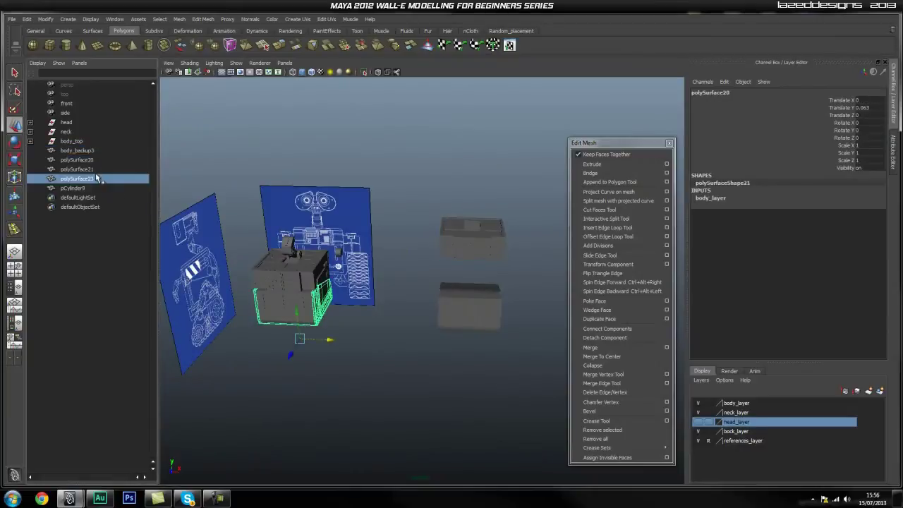
click(92, 189)
Identify polySurface23 on the body's lower front and rename it body_bottom_door.
click(92, 181)
alt+middle_drag(365, 217, 424, 195)
alt+right_drag(424, 194, 569, 319)
alt+middle_drag(444, 248, 488, 252)
alt+drag(487, 252, 541, 263)
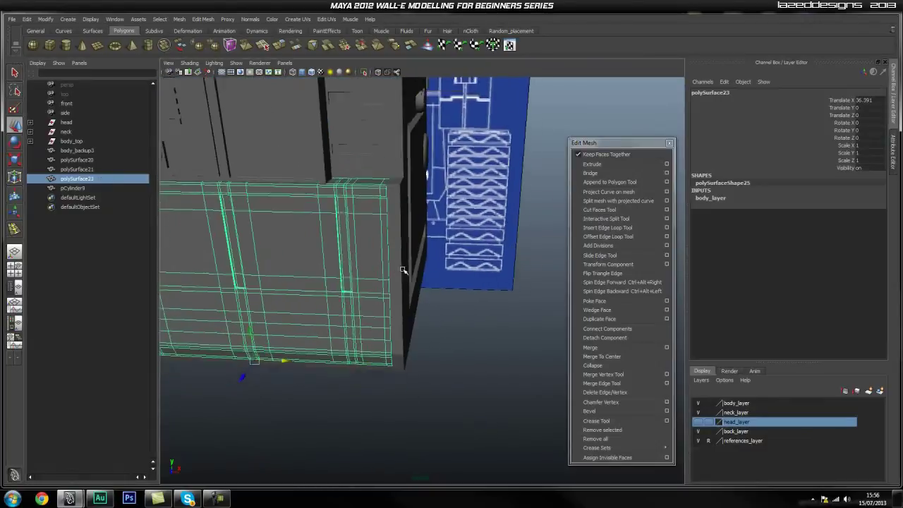
alt+right_drag(407, 273, 381, 255)
alt+middle_drag(423, 268, 480, 304)
alt+drag(480, 304, 391, 305)
double_click(76, 178)
text(body_bottom_door)
key(Return)
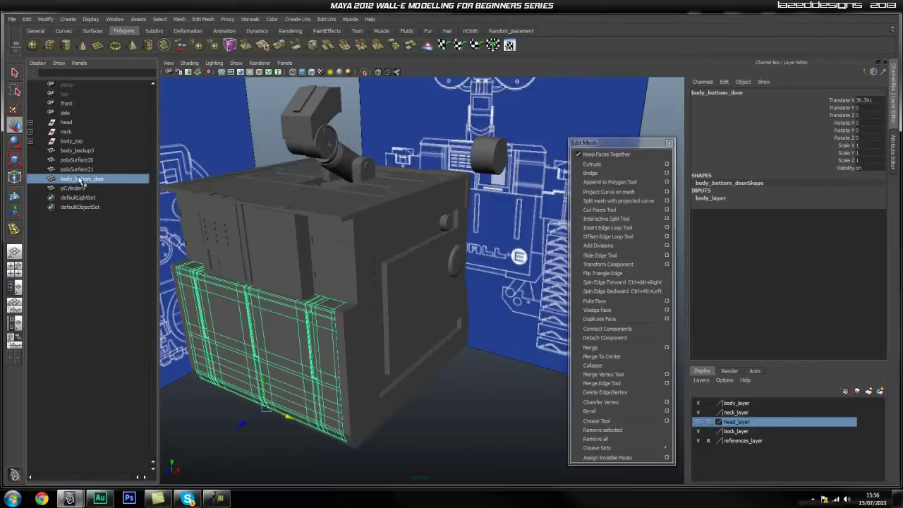
Rename polySurface21, the spare lower body beside the model, as body_bottom_backup.
click(85, 170)
scroll(417, 287, down, 8)
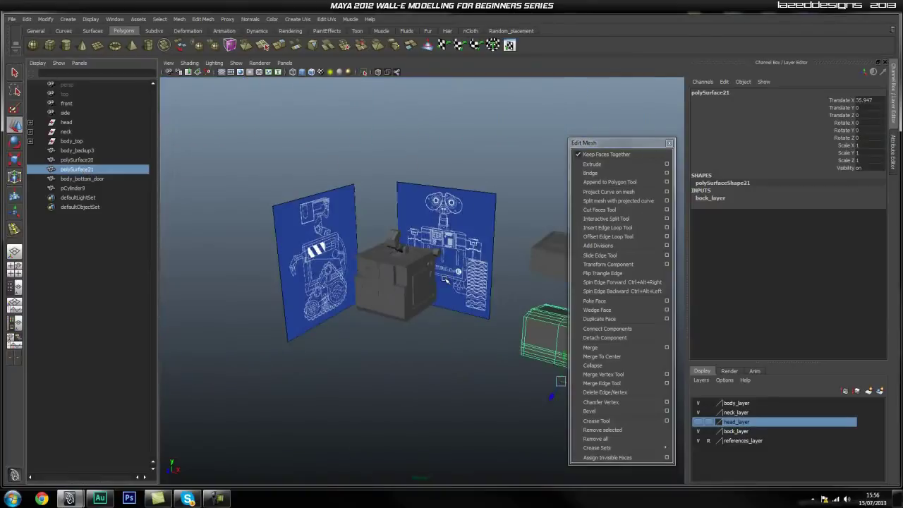
alt+middle_drag(273, 235, 253, 241)
double_click(82, 171)
text(body_bottom_)
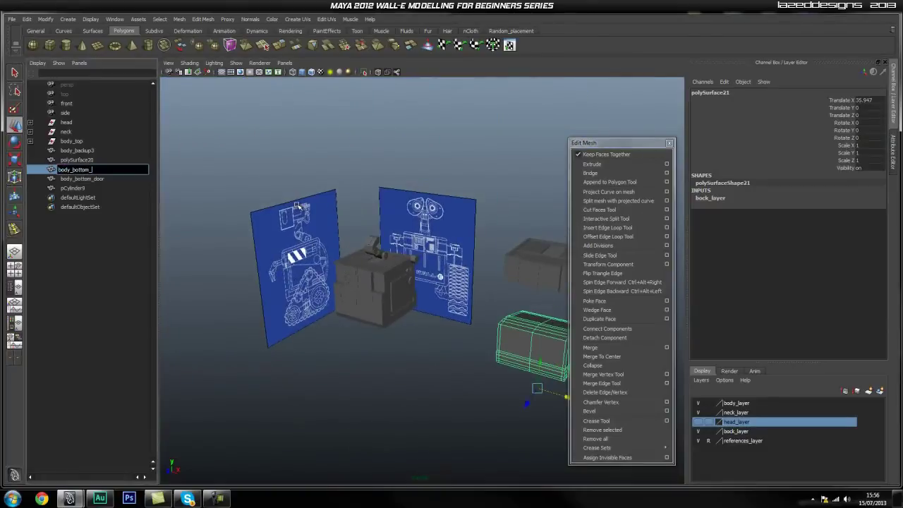
text(backup)
key(Return)
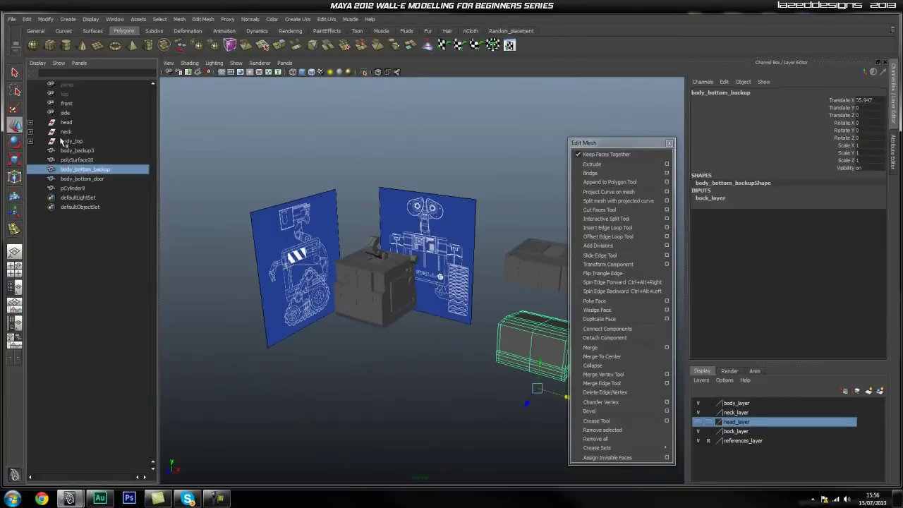
Rename polySurface20, the model's lower body shell, as body_bottom_main.
click(74, 161)
double_click(74, 161)
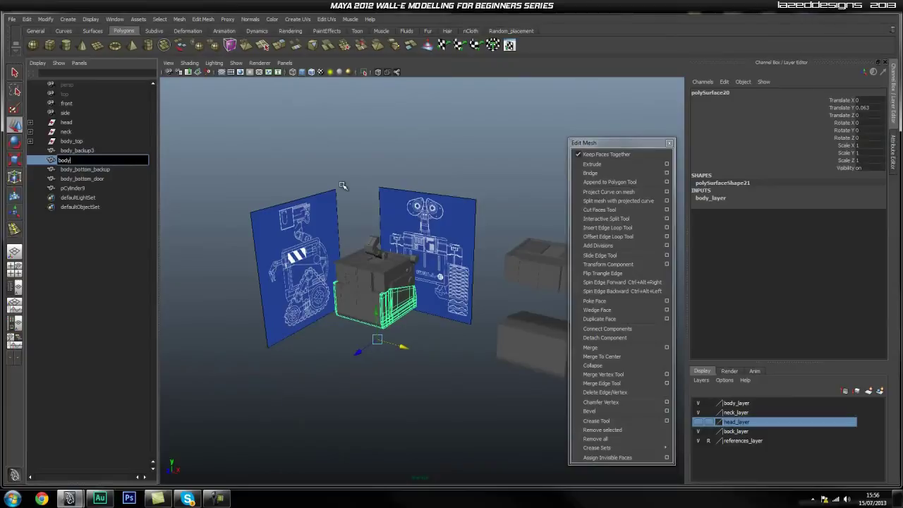
text(body_bottom_main)
key(Return)
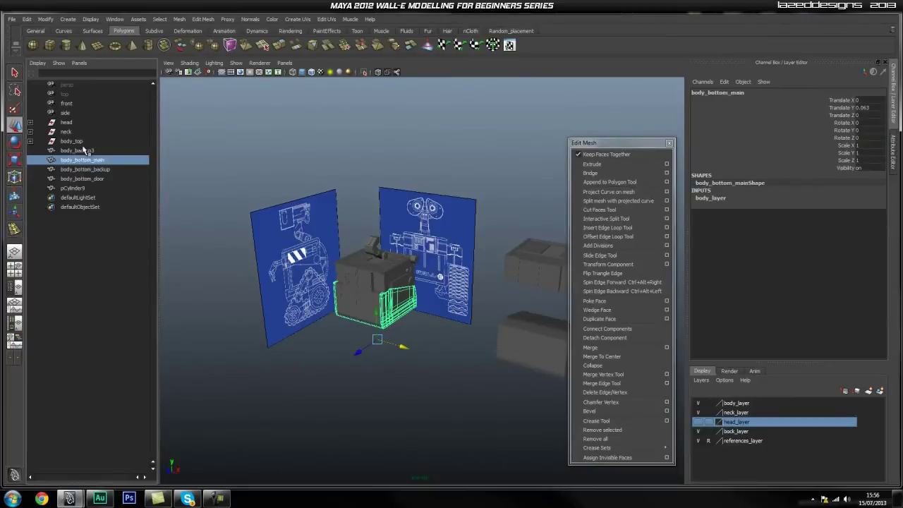
Group the two spare body meshes beside the model and name the group backup.
click(84, 150)
alt+middle_drag(357, 254, 254, 212)
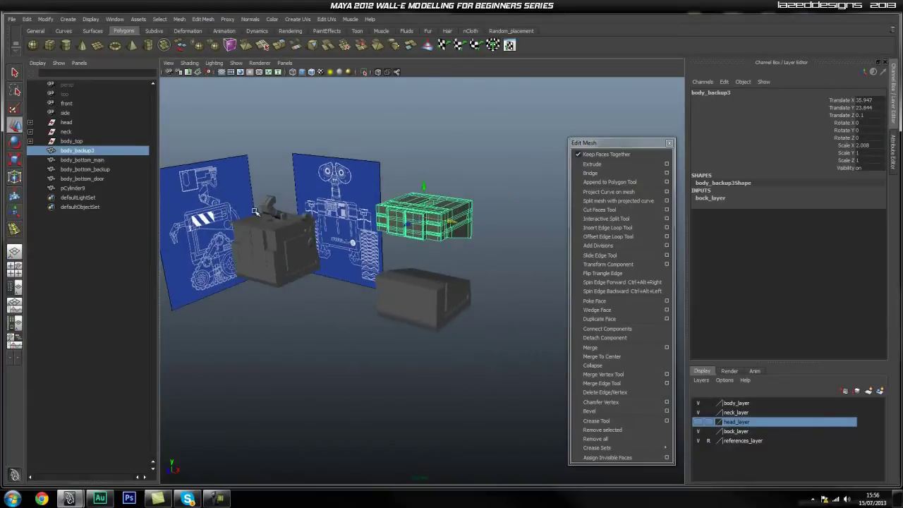
click(466, 312)
shift+click(431, 225)
key(ctrl+g)
double_click(67, 179)
text(backup)
key(Return)
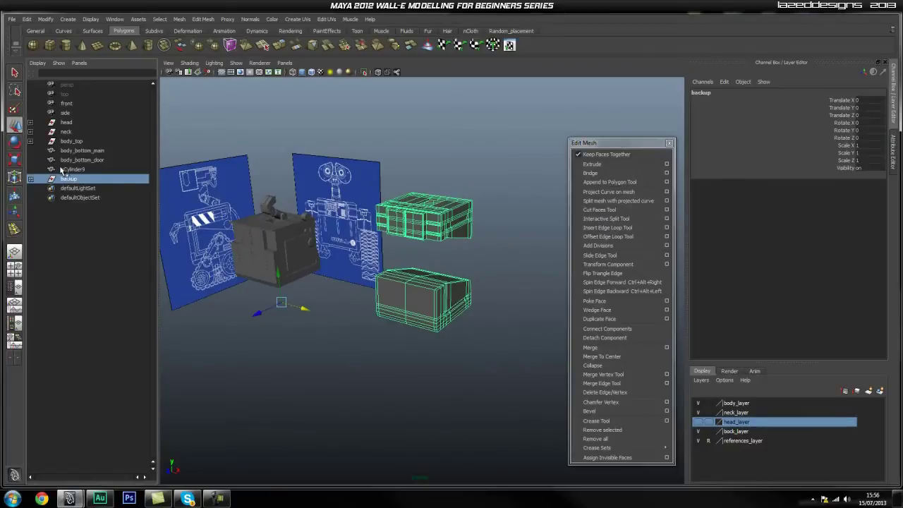
Move body_bottom_main and body_bottom_door into the body_top group.
click(65, 170)
click(77, 151)
key(f)
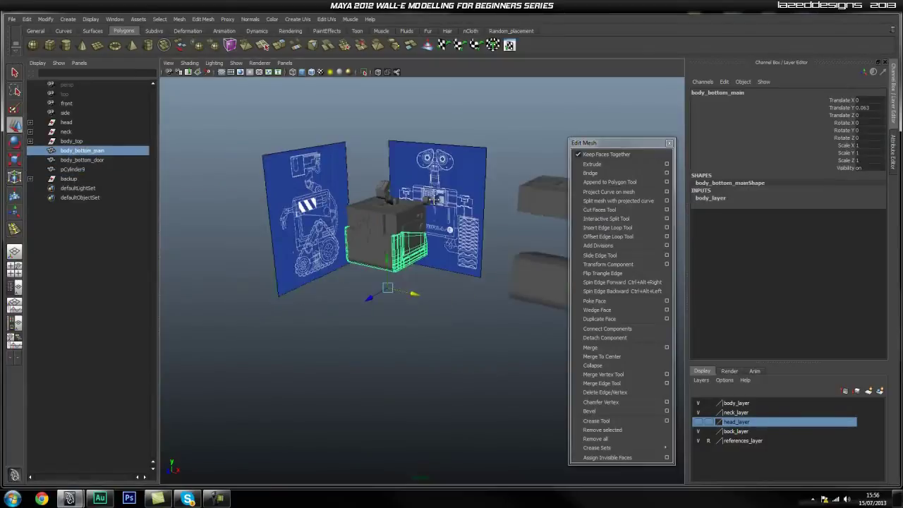
mouse_move(78, 156)
middle_down()
mouse_move(76, 141)
mouse_move(81, 151)
mouse_move(48, 149)
mouse_move(86, 142)
middle_up()
click(80, 152)
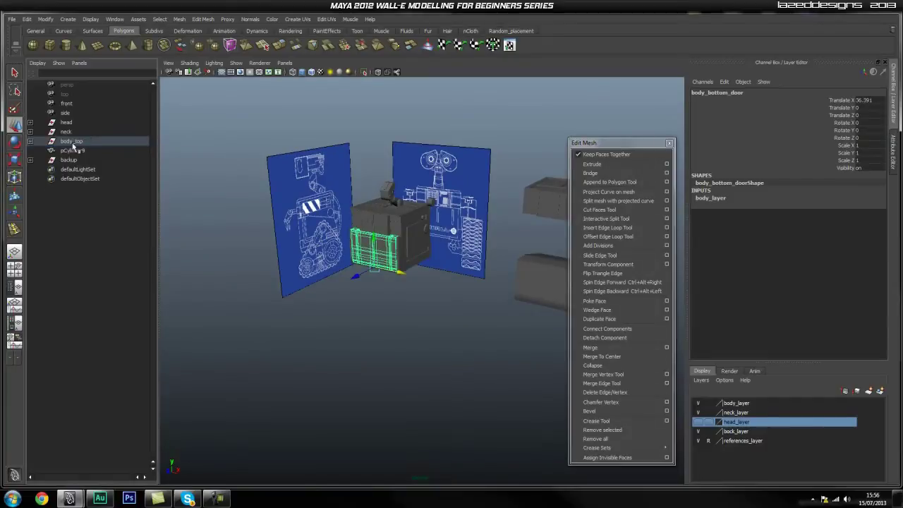
Rename the body_top group as body.
double_click(89, 142)
key(BackSpace)
key(BackSpace)
key(Return)
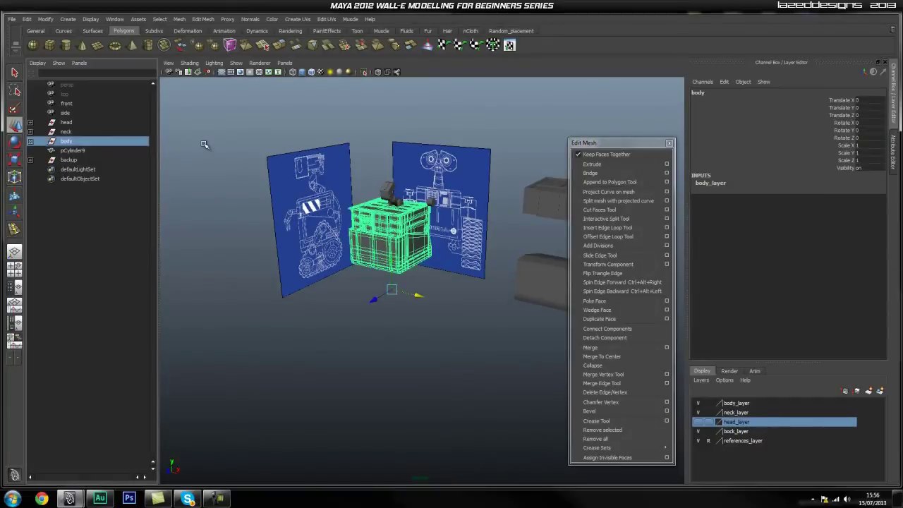
Check the joint cylinder in the side slot, and move neck_cylinder_right1 out of the neck group to the Outliner's top level.
click(72, 151)
key(f)
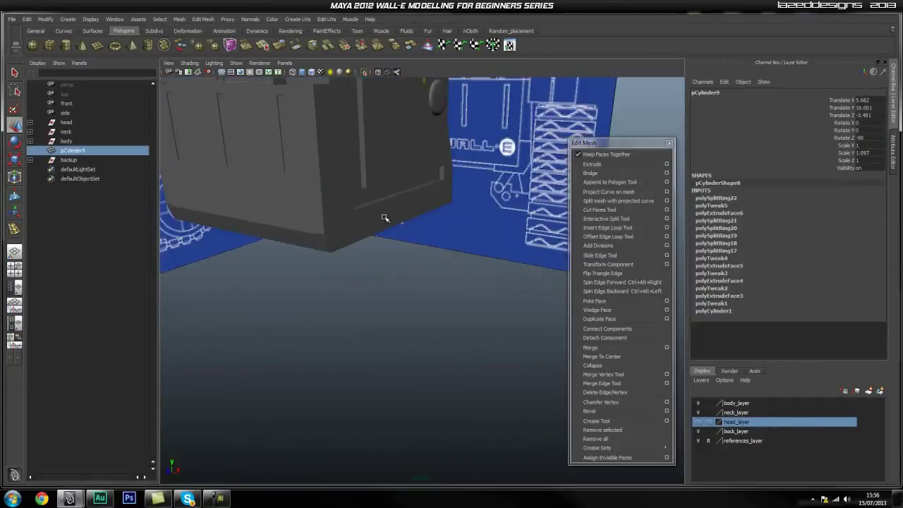
scroll(411, 288, down, 8)
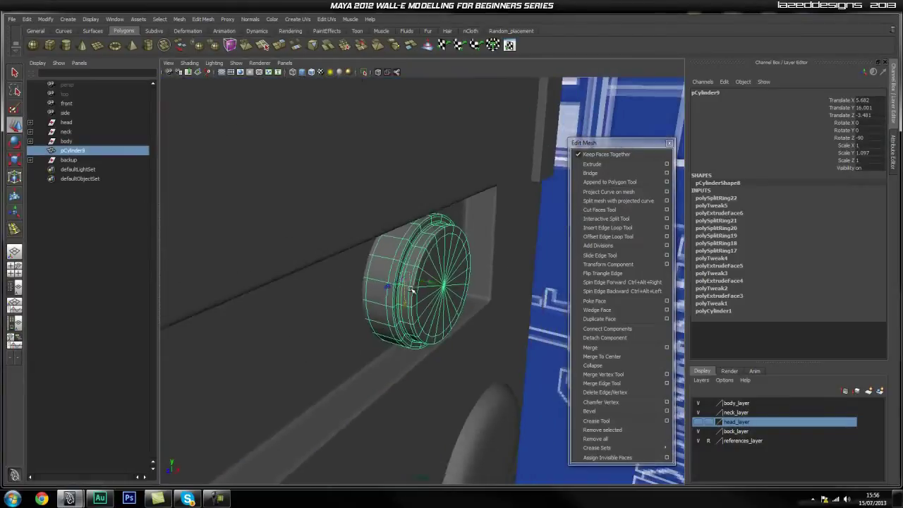
alt+middle_drag(433, 263, 427, 305)
click(487, 220)
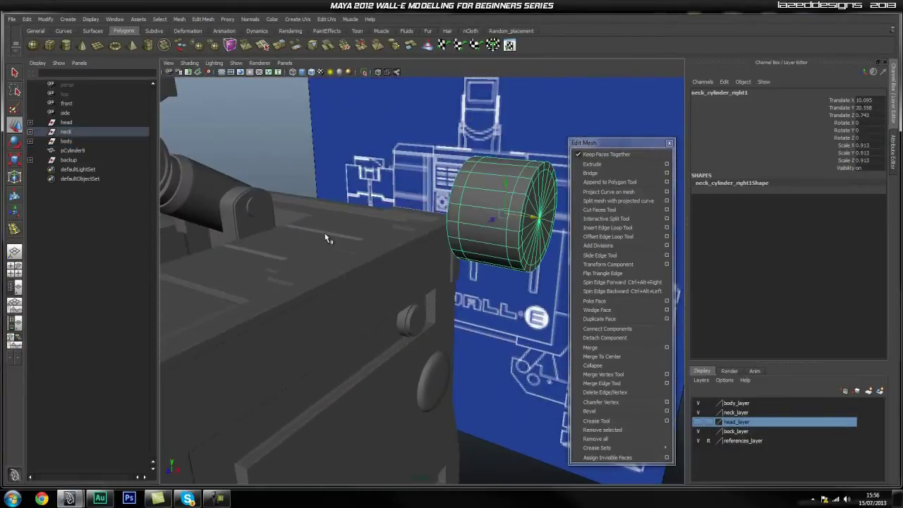
click(30, 131)
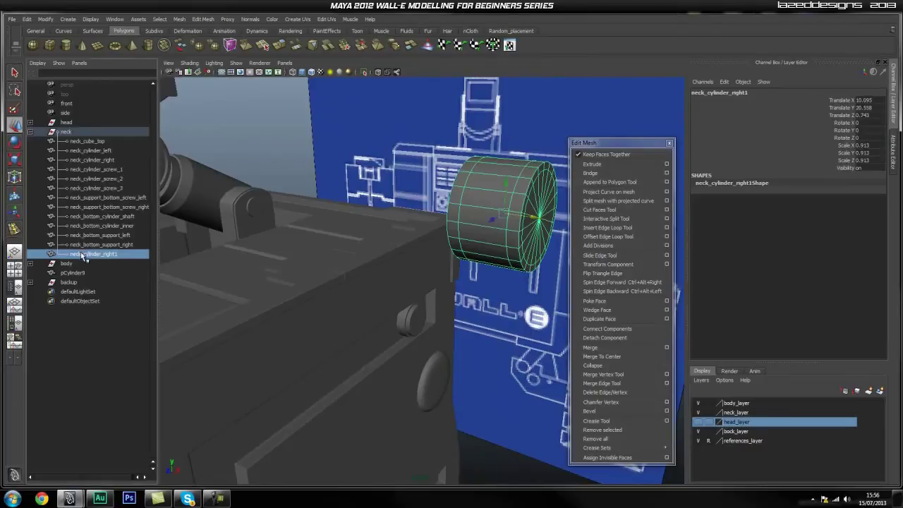
middle_drag(83, 256, 75, 301)
click(29, 132)
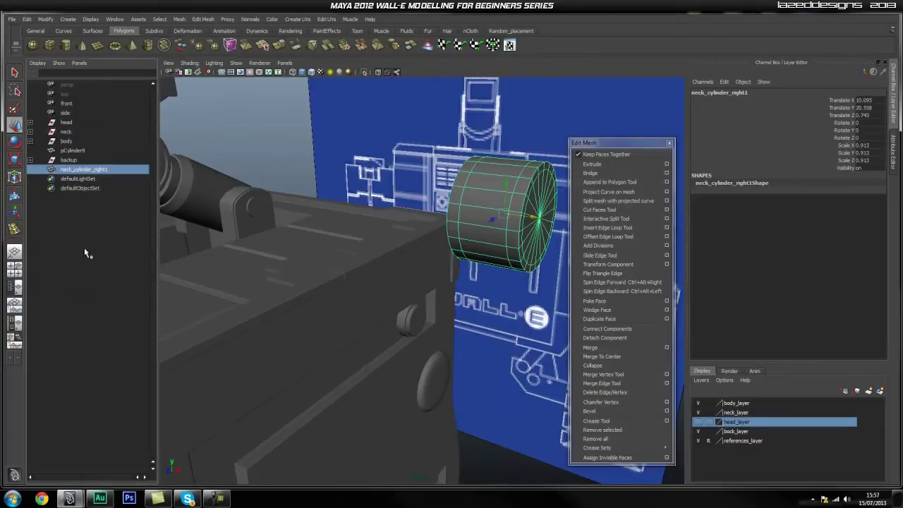
Rename neck_cylinder_right1 as hand_cylinder.
double_click(90, 173)
text(hend_cylinder)
key(Return)
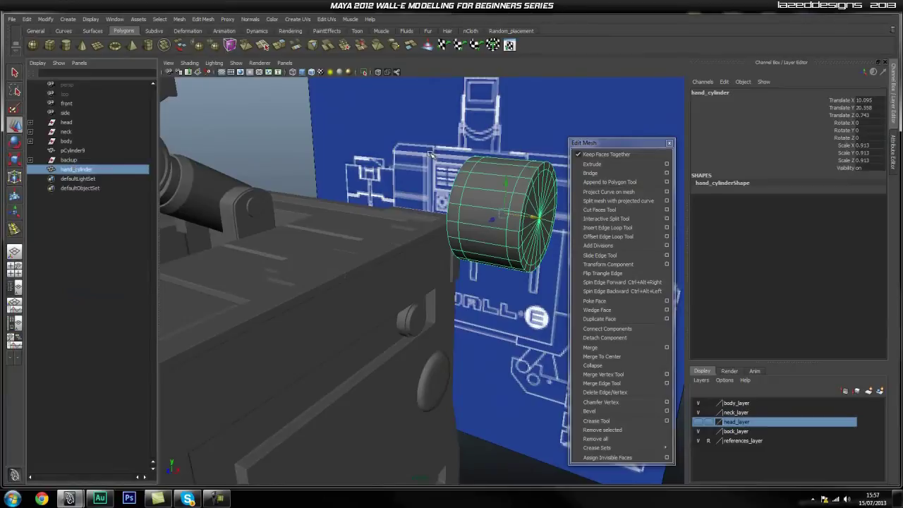
Rotate hand_cylinder around its vertical axis and set its Rotate Y to -90.
alt+drag(440, 311, 422, 307)
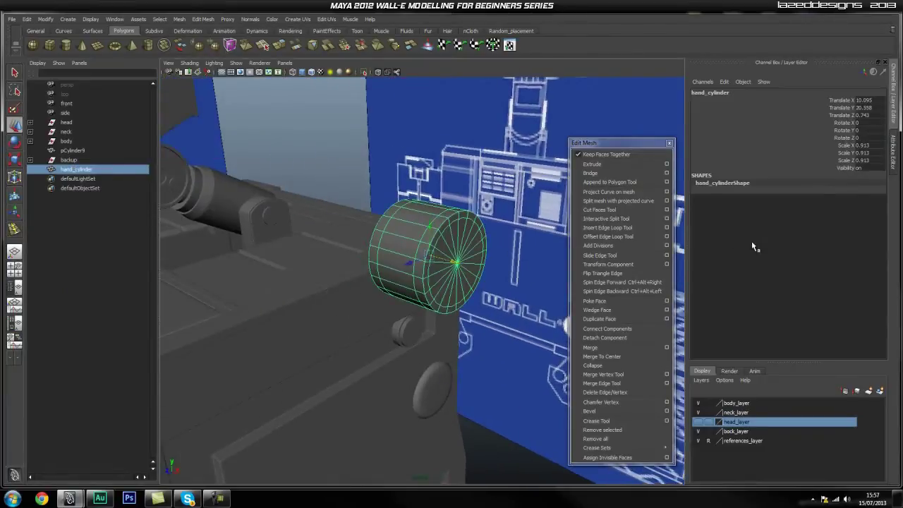
key(r)
key(e)
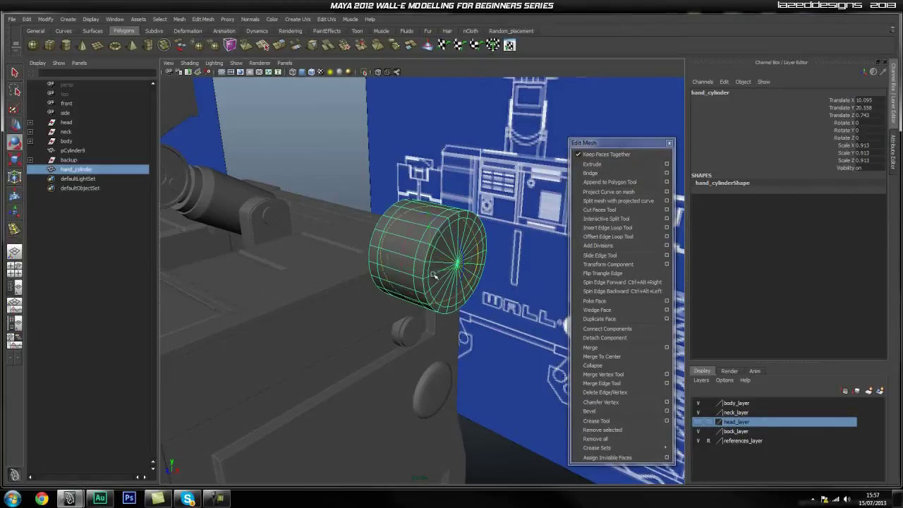
drag(446, 270, 385, 273)
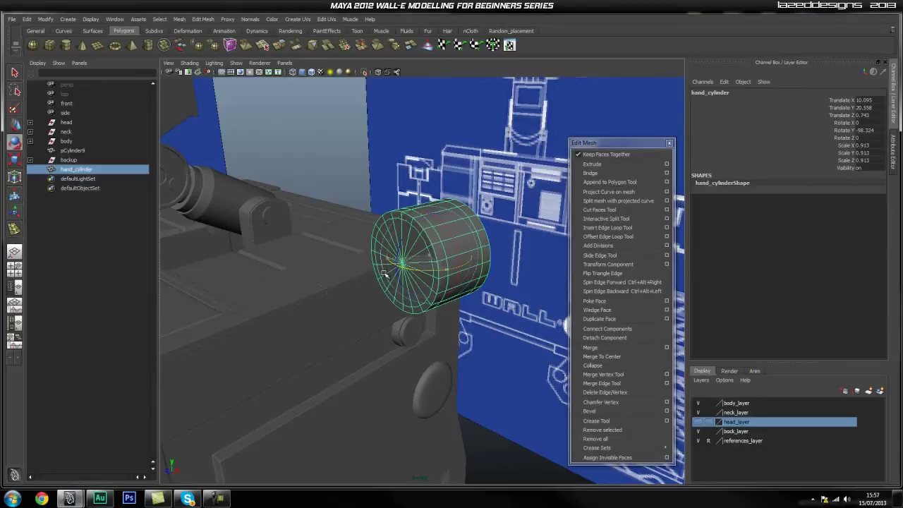
double_click(868, 131)
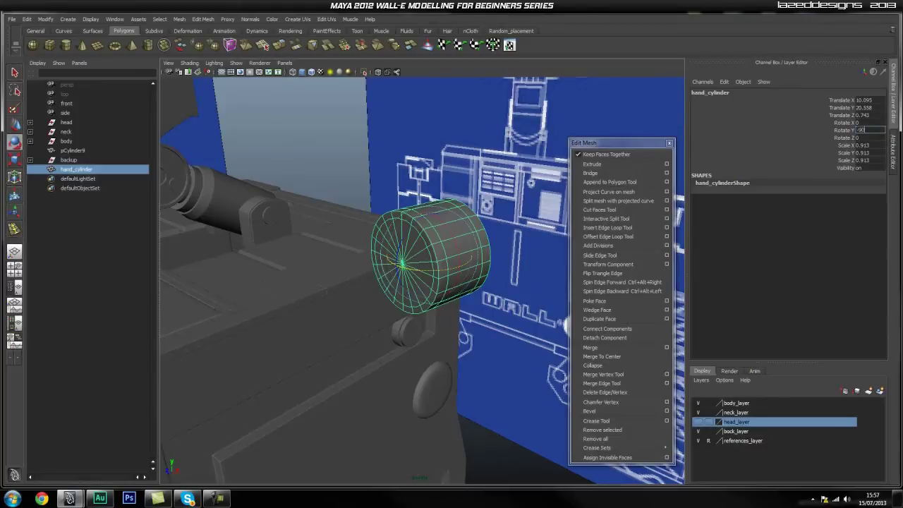
key(Return)
Turn hand_cylinder so its flat caps face up and down, finishing with Rotate Y set to 0.
drag(404, 244, 422, 224)
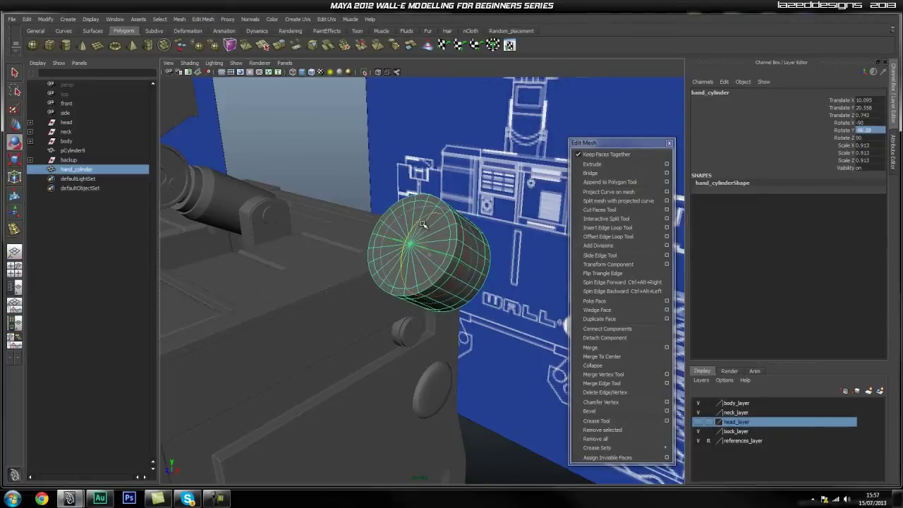
middle_drag(421, 224, 424, 223)
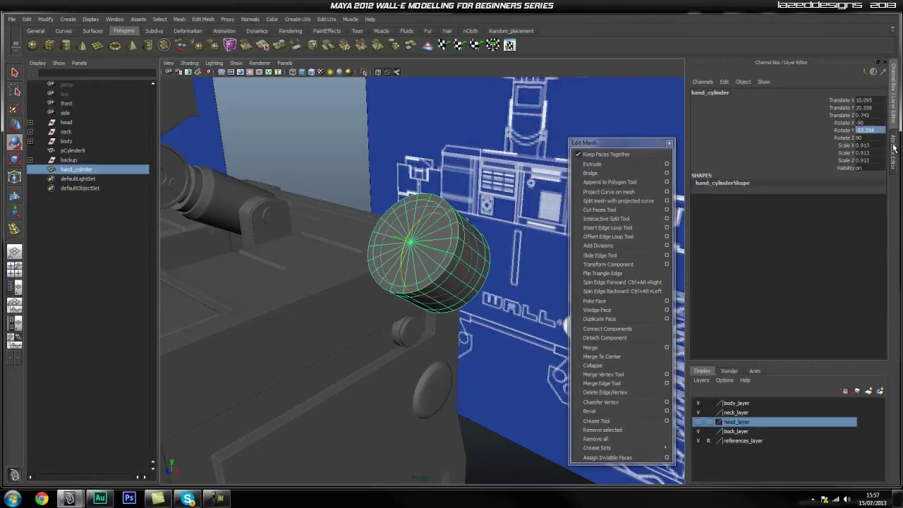
double_click(870, 133)
text(-90)
key(Return)
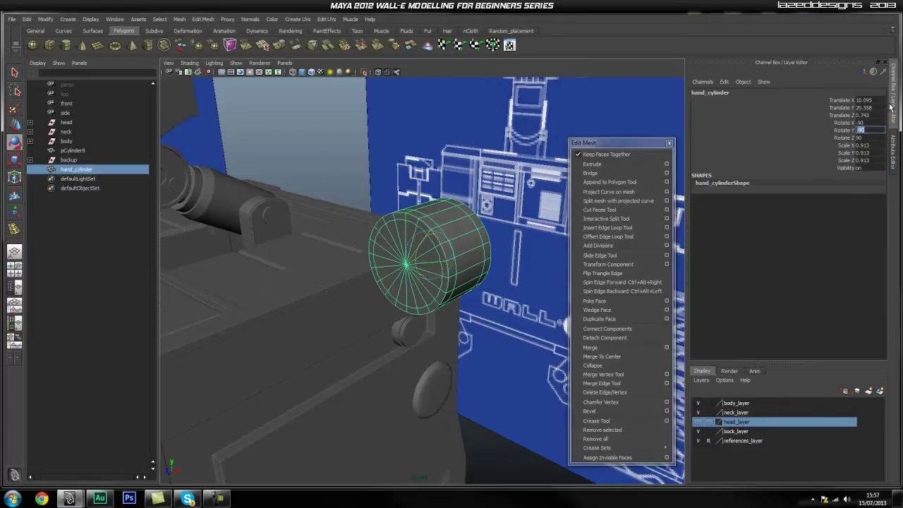
text(0)
key(Return)
click(527, 329)
click(436, 275)
In the side view, move hand_cylinder down onto the joint cylinder in the body's side slot, at about Translate Y 16.024 and Z -3.468.
alt+right_drag(415, 325, 418, 259)
alt+middle_drag(417, 260, 415, 286)
key(space)
drag(416, 286, 440, 285)
alt+right_drag(445, 319, 401, 273)
alt+middle_drag(401, 255, 401, 276)
key(w)
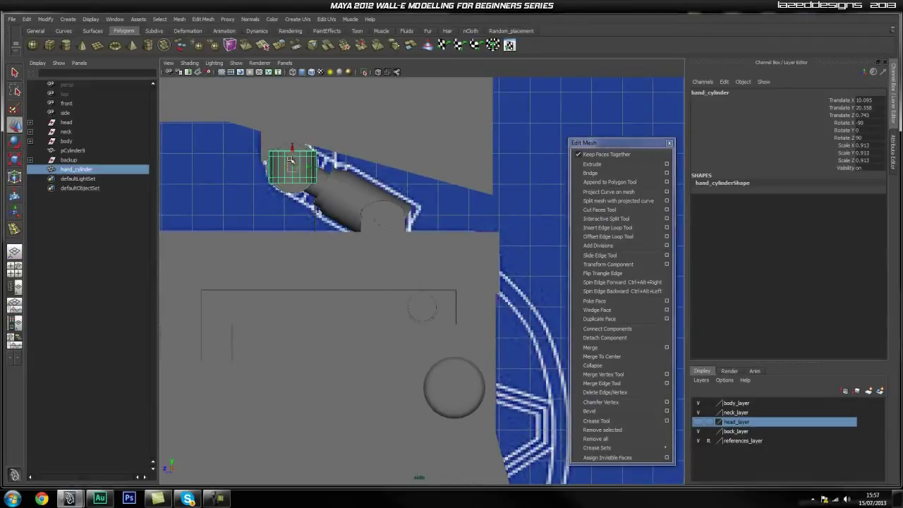
drag(293, 150, 425, 323)
In the front view, move hand_cylinder sideways next to the body, to about Translate X 6.819.
key(space)
scroll(433, 297, down, 5)
alt+middle_drag(433, 296, 339, 296)
scroll(338, 297, down, 3)
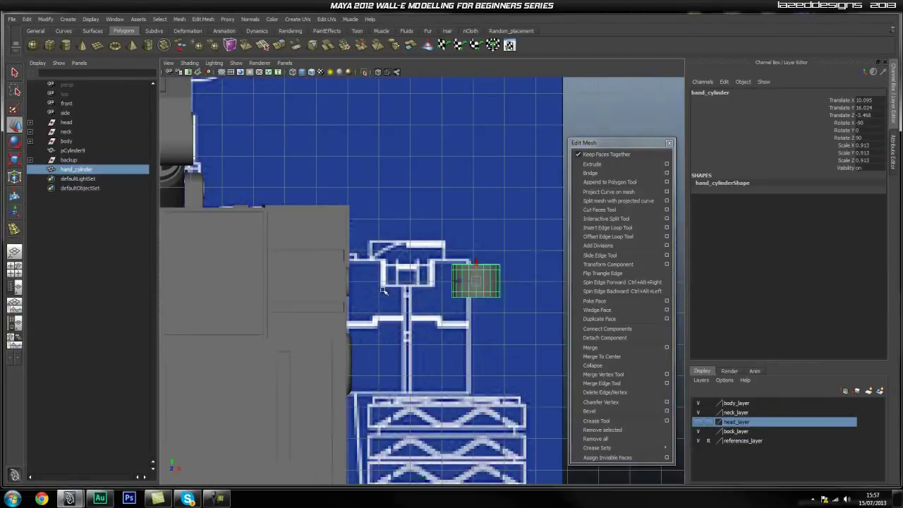
scroll(464, 302, up, 3)
alt+middle_drag(441, 302, 410, 302)
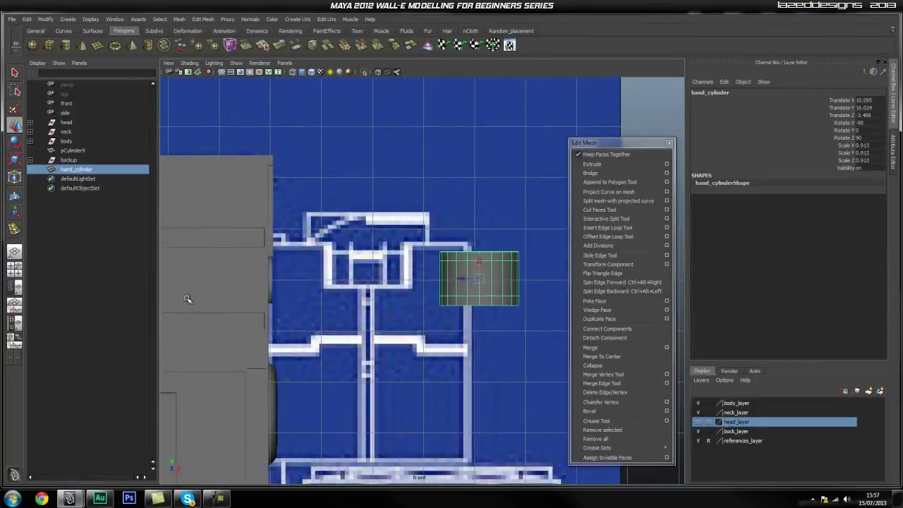
scroll(491, 276, up, 2)
middle_drag(481, 281, 255, 294)
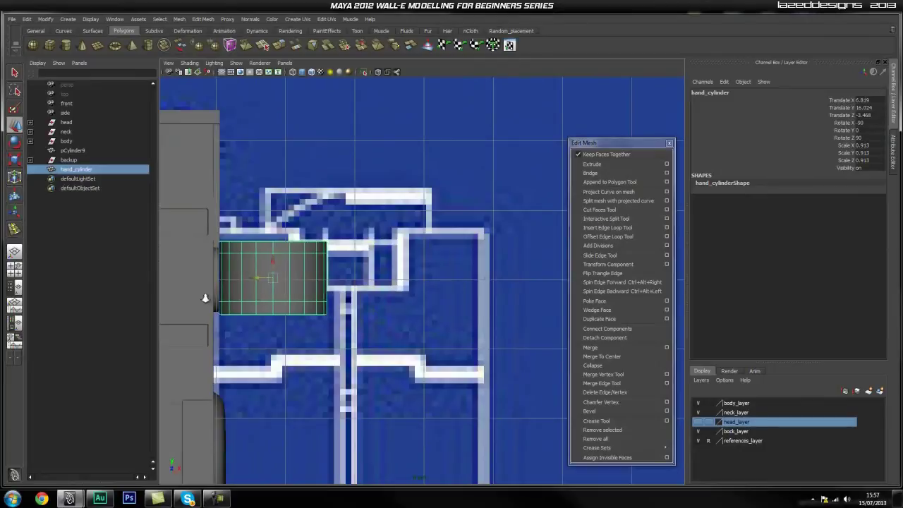
Flatten hand_cylinder along its height to a Scale X of about 0.522.
scroll(324, 287, up, 2)
alt+middle_drag(323, 286, 481, 292)
scroll(392, 285, up, 1)
key(r)
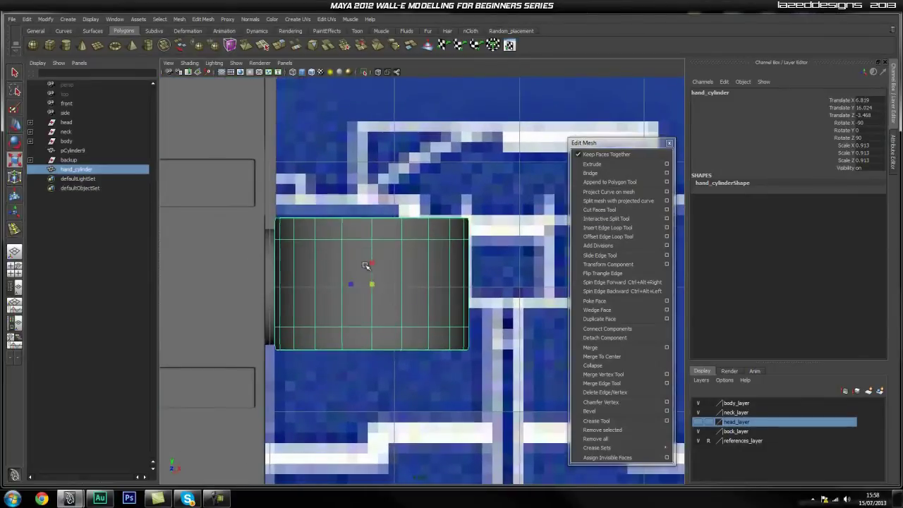
middle_drag(372, 263, 371, 272)
key(space)
drag(376, 281, 378, 255)
alt+drag(411, 280, 423, 298)
alt+right_drag(423, 299, 557, 350)
alt+drag(557, 348, 377, 283)
Seat hand_cylinder against the joint cylinder at about Translate X 6.784 and check the contact from above and below.
click(490, 333)
alt+drag(318, 339, 268, 358)
click(343, 338)
alt+drag(343, 339, 374, 340)
right_drag(449, 311, 473, 296)
click(527, 300)
click(449, 309)
key(w)
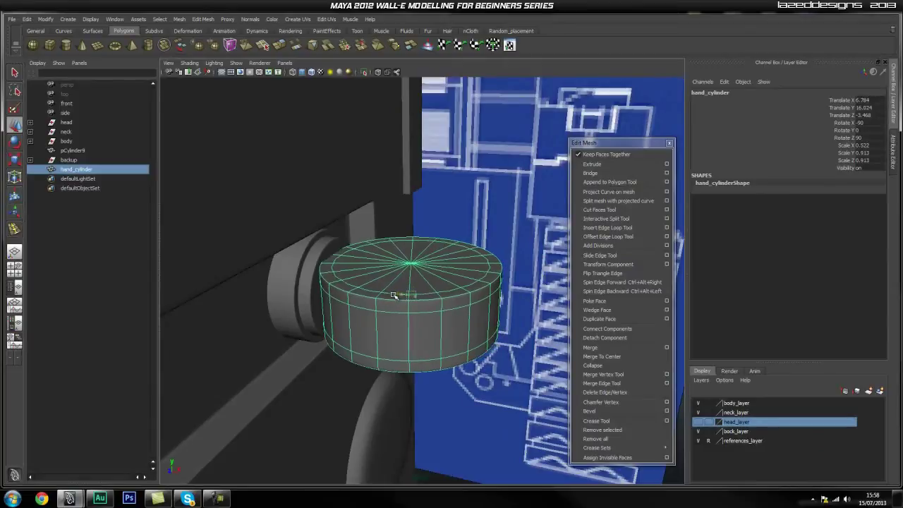
click(513, 369)
alt+drag(514, 369, 399, 314)
click(402, 321)
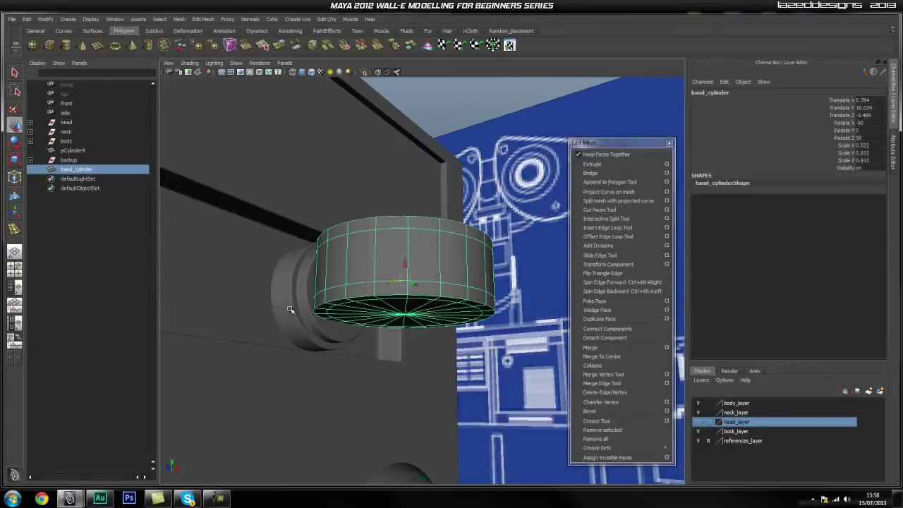
Hide body_layer, neck_layer and bock_layer to isolate the two arm cylinders against the blueprints.
click(697, 402)
click(698, 412)
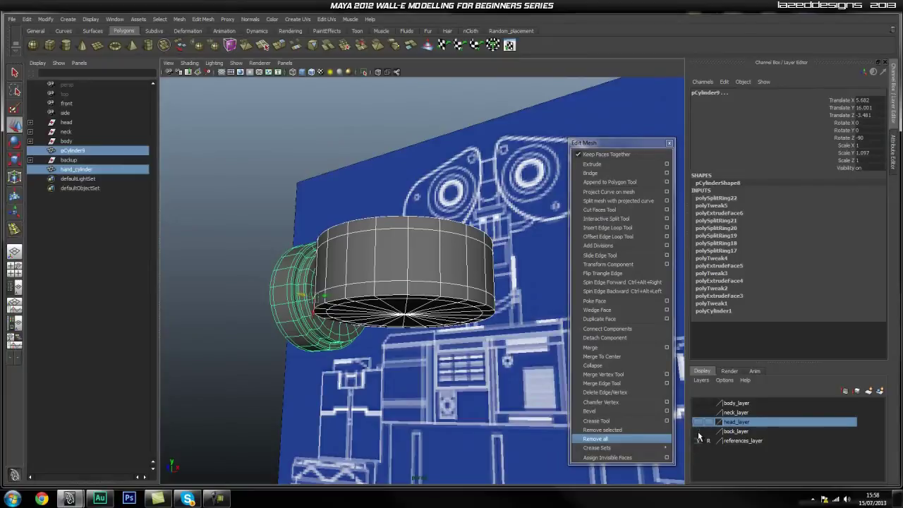
click(226, 325)
alt+drag(225, 325, 281, 399)
alt+right_drag(280, 400, 343, 401)
alt+drag(343, 401, 404, 367)
Try to shift hand_cylinder outward from the joint cylinder against the front blueprint.
key(space)
scroll(409, 365, down, 6)
alt+middle_drag(372, 346, 409, 345)
scroll(352, 335, up, 4)
scroll(409, 343, down, 4)
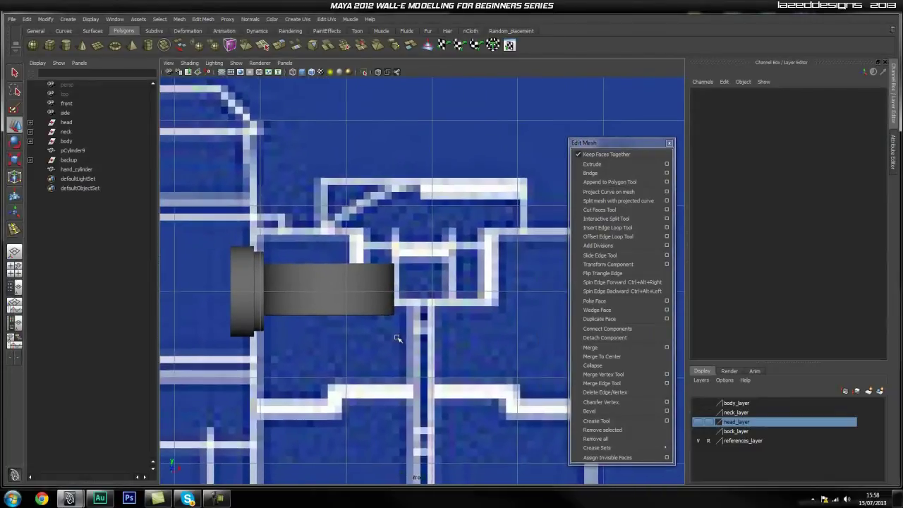
scroll(435, 335, up, 2)
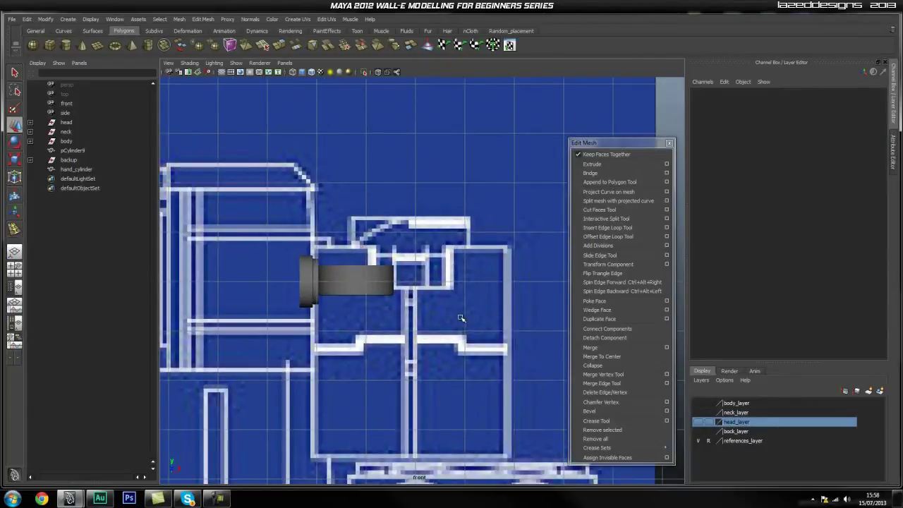
click(365, 290)
drag(239, 236, 386, 311)
click(440, 289)
click(370, 287)
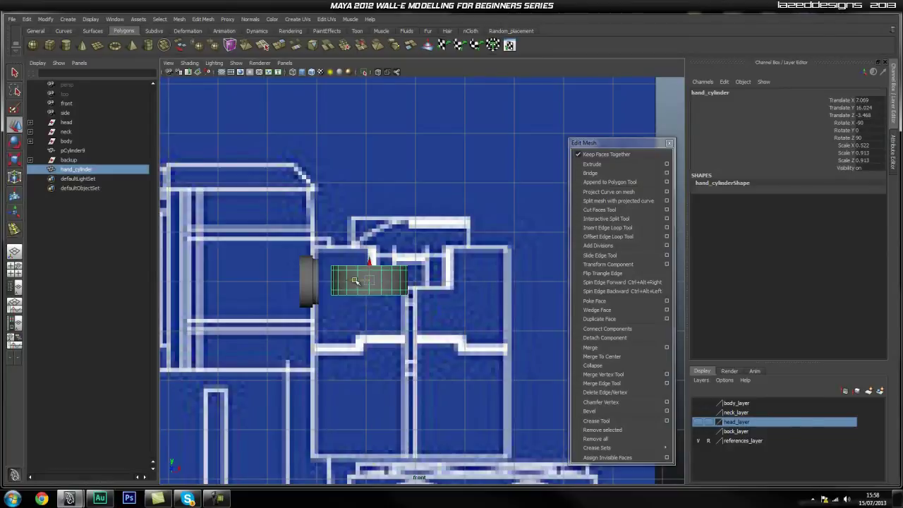
click(462, 322)
alt+right_drag(288, 327, 377, 334)
alt+middle_drag(438, 318, 454, 336)
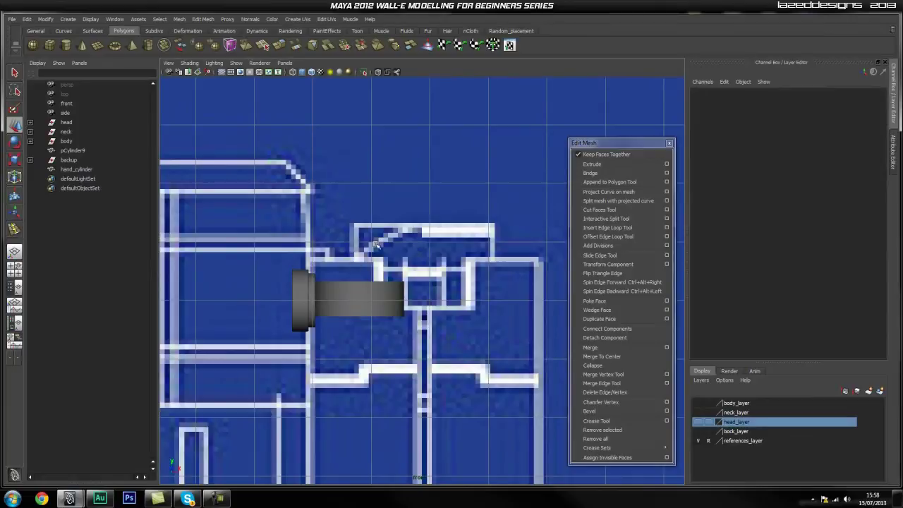
Compare the joint cylinder and hand_cylinder with the arm slot outlines on the side blueprint.
key(space)
drag(439, 367, 465, 341)
alt+middle_drag(366, 318, 333, 301)
scroll(421, 292, up, 3)
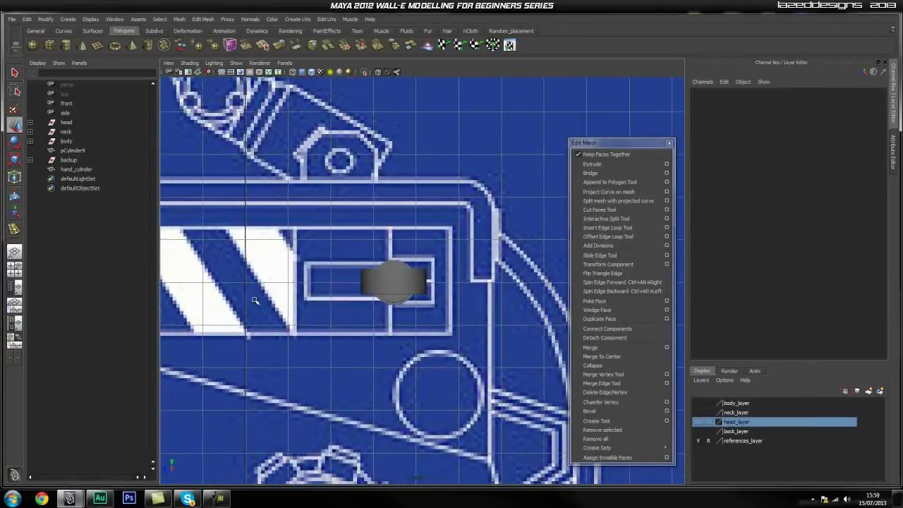
alt+right_drag(273, 303, 429, 313)
alt+middle_drag(480, 301, 488, 310)
scroll(473, 310, up, 2)
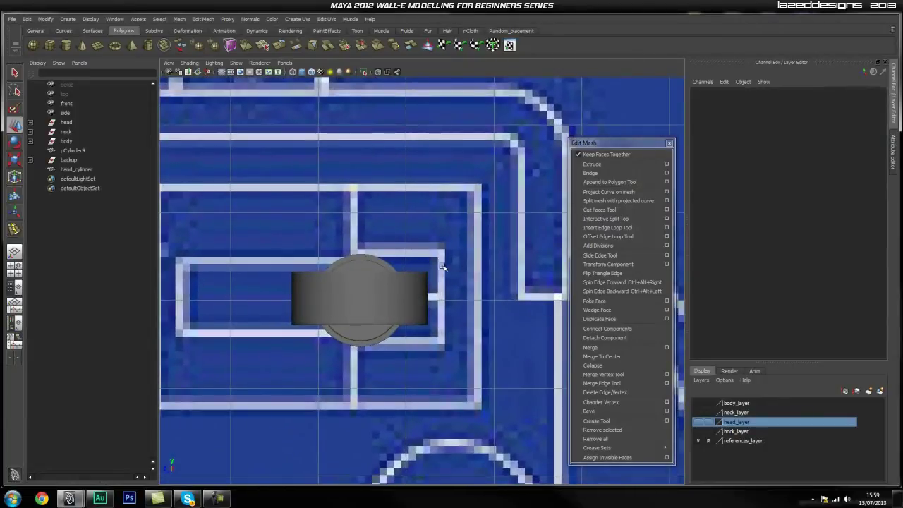
click(413, 302)
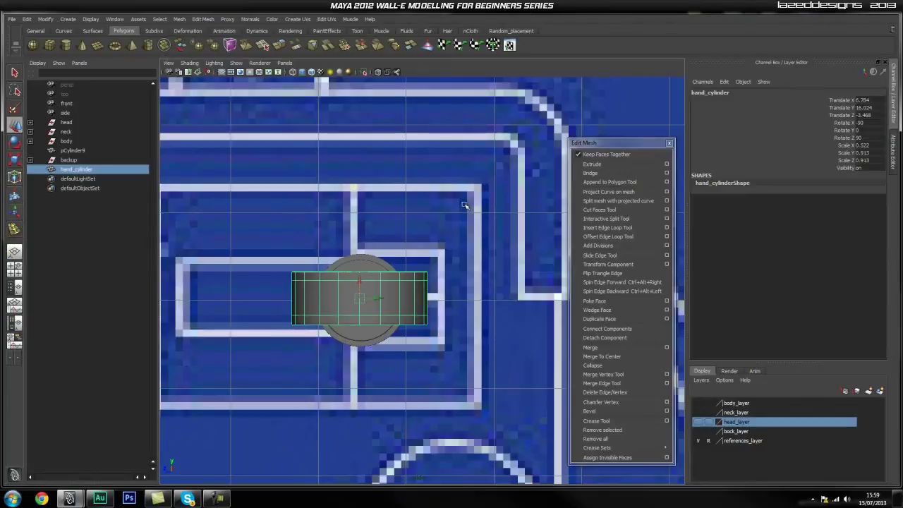
key(space)
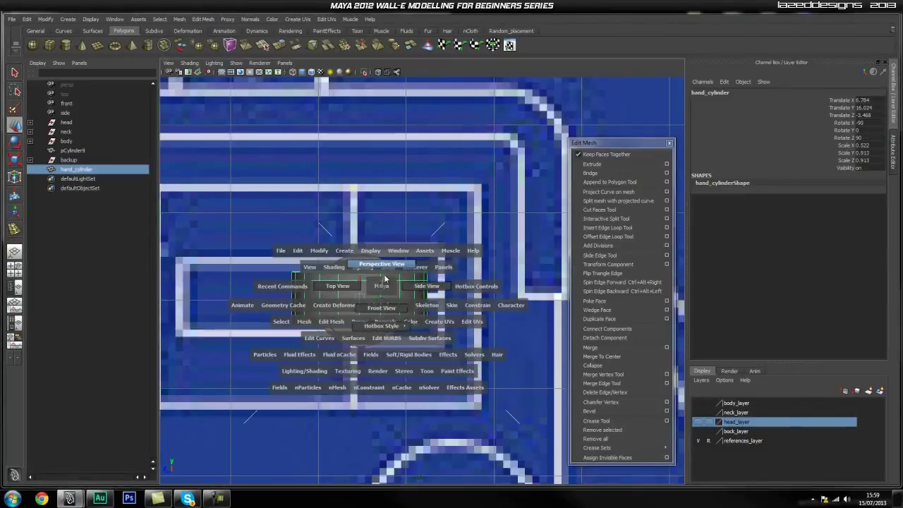
click(382, 279)
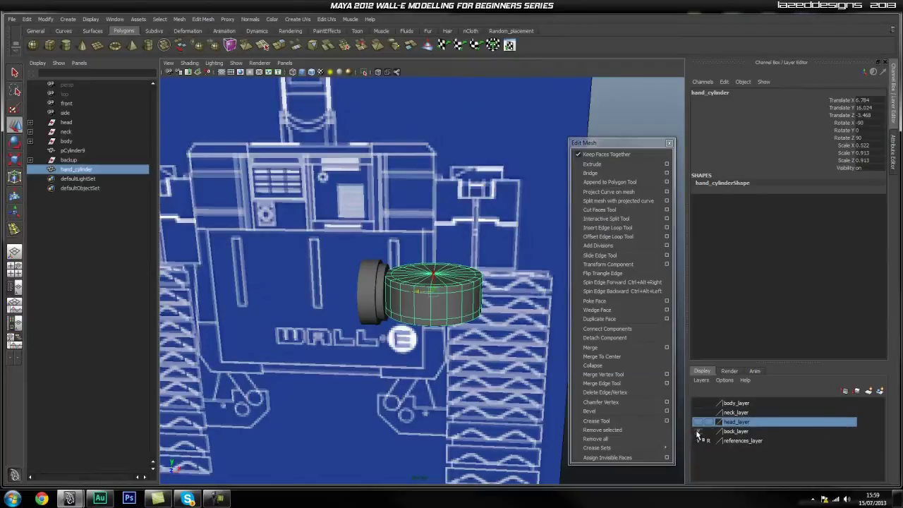
Show body_layer again and turn on X-ray shading in the side view.
click(698, 403)
key(space)
drag(403, 304, 419, 308)
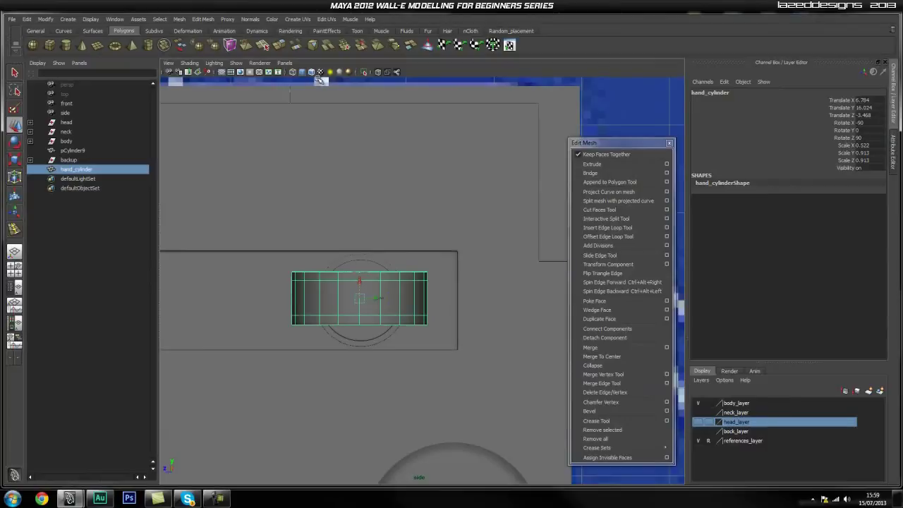
click(378, 72)
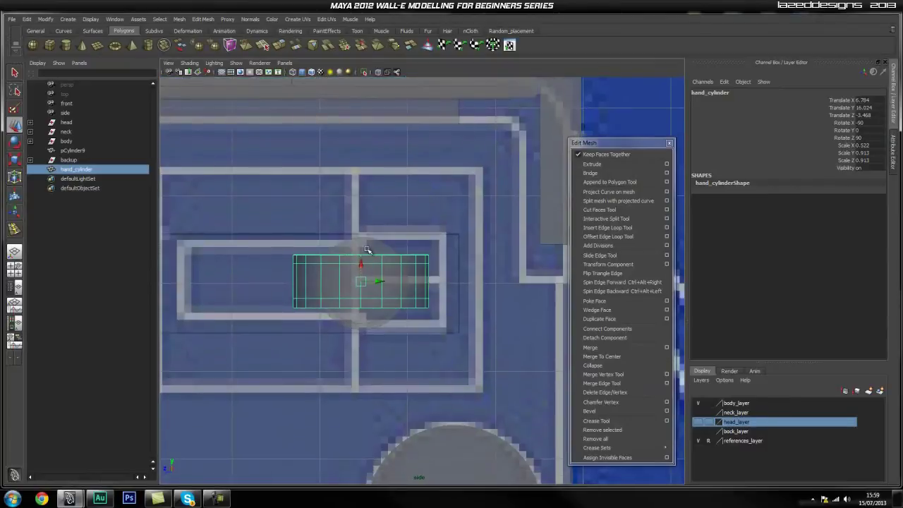
Group pCylinder9 with hand_cylinder and name the group arm_joint.
click(371, 254)
shift+click(402, 292)
drag(381, 283, 394, 282)
key(ctrl+z)
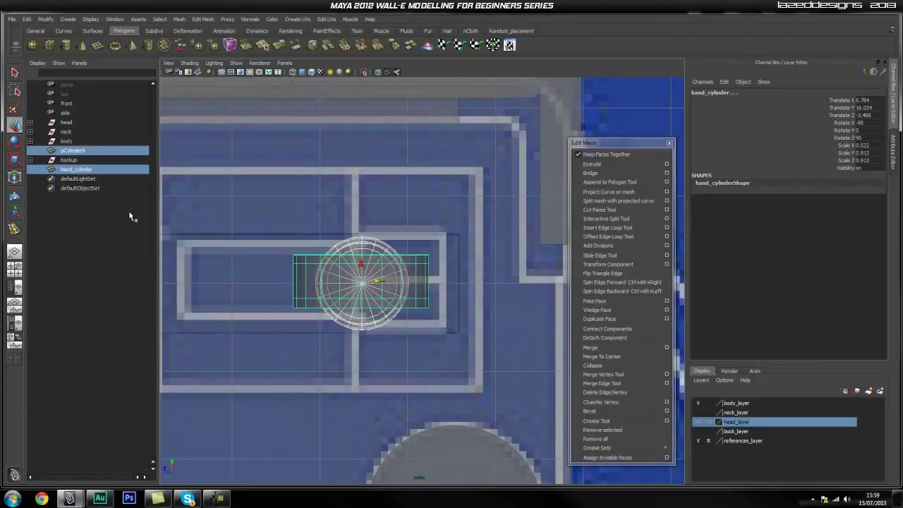
key(ctrl+g)
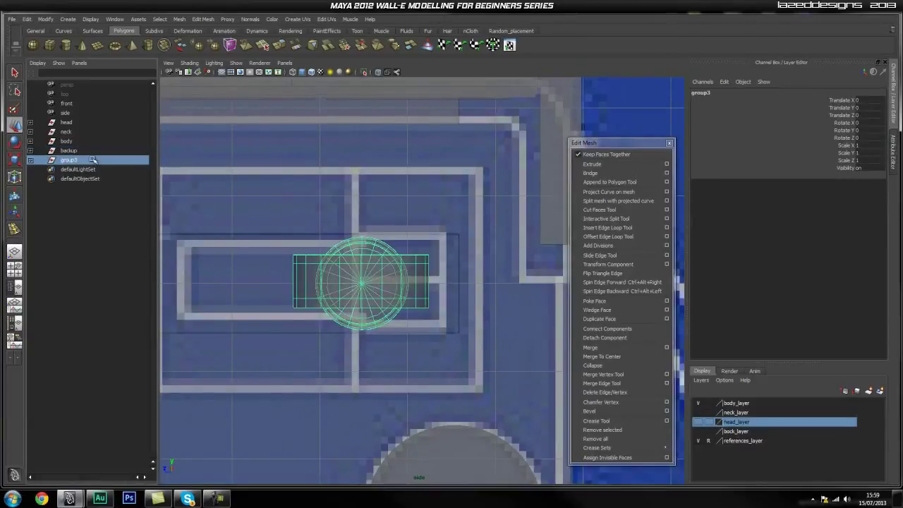
double_click(68, 163)
text(a)
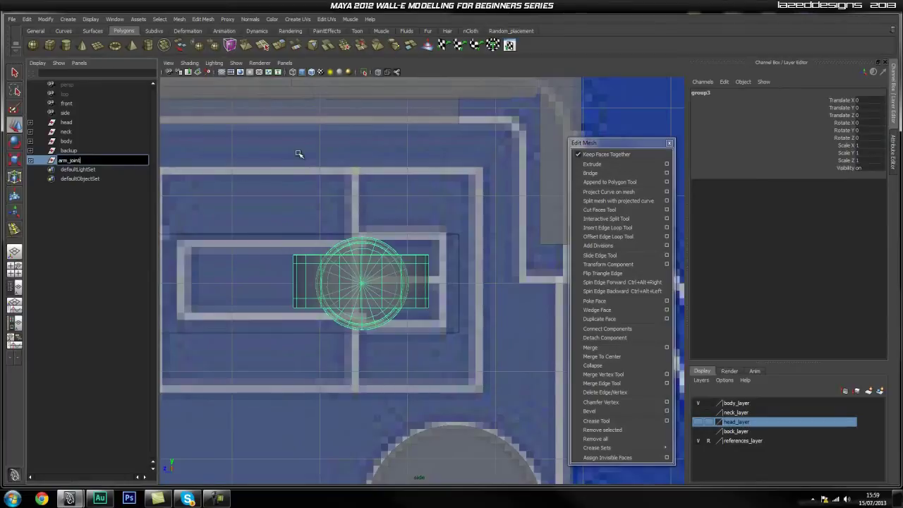
text(rm_joint)
key(Return)
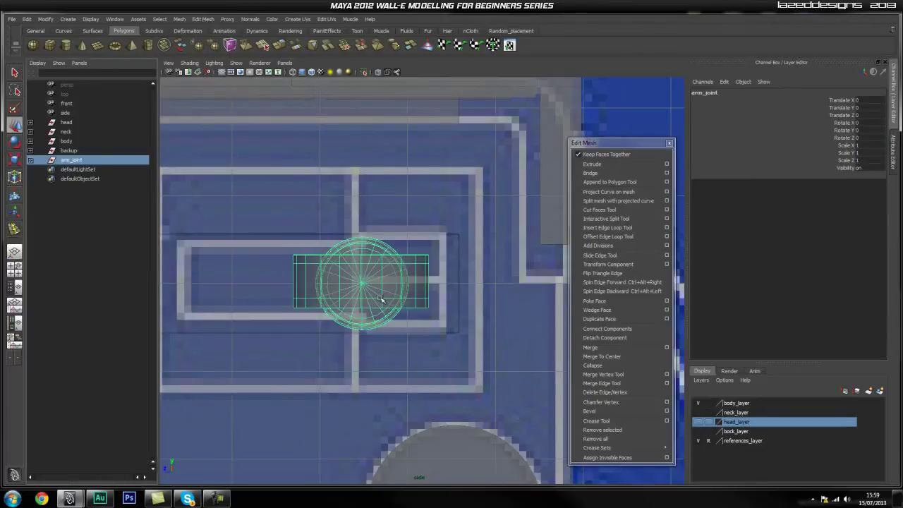
Center the arm_joint group's pivot and move the group to about Translate Z -0.429, over the blueprint's small joint outline.
key(space)
drag(299, 218, 323, 317)
middle_drag(342, 285, 381, 286)
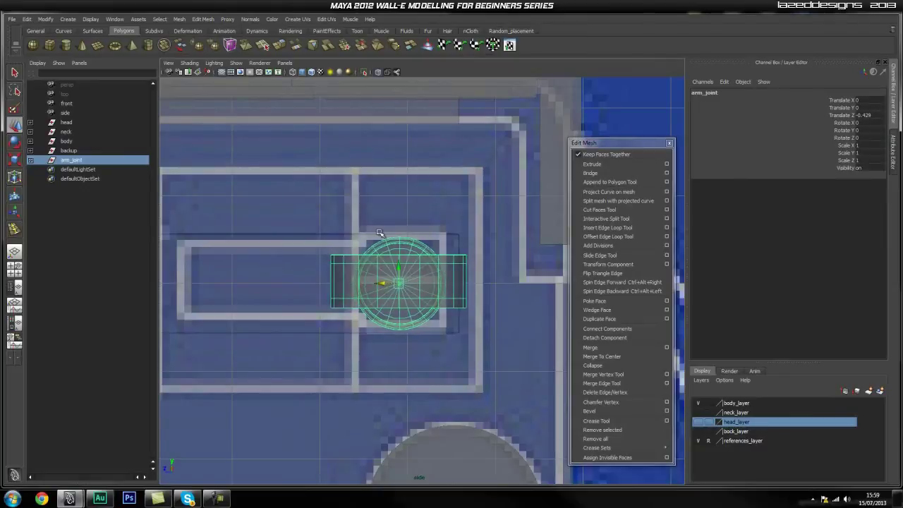
click(373, 72)
key(space)
drag(422, 270, 438, 308)
Select hand_cylinder on its own in the perspective view and examine how it meets the joint cylinder.
click(527, 289)
scroll(526, 289, down, 4)
click(431, 306)
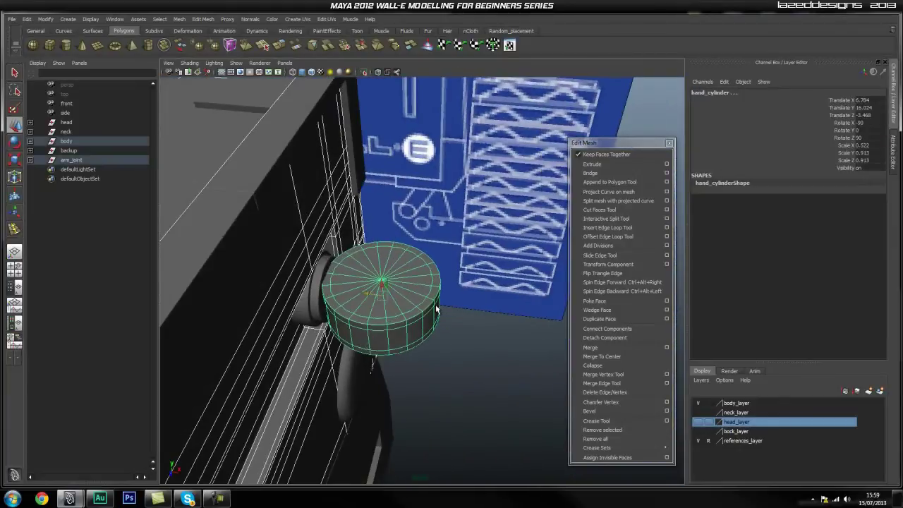
key(q)
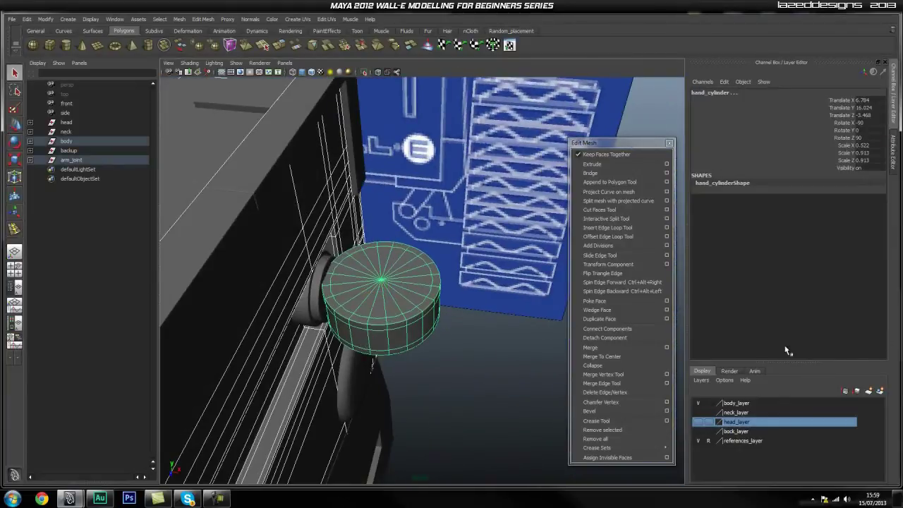
alt+drag(433, 308, 425, 275)
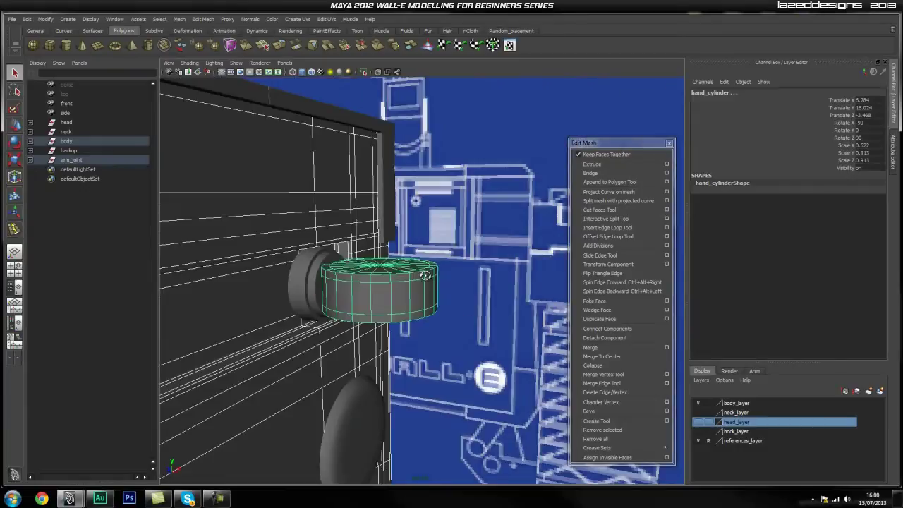
click(398, 276)
alt+drag(369, 279, 443, 317)
scroll(430, 298, up, 5)
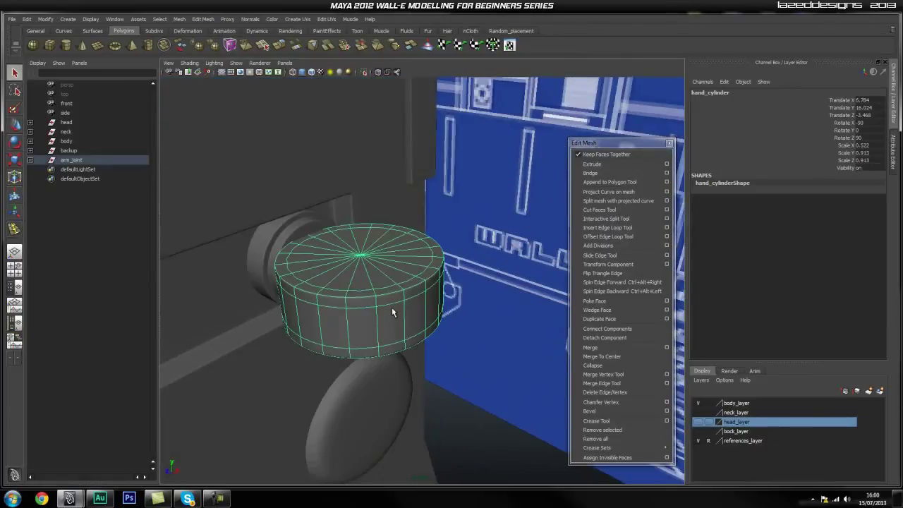
Duplicate hand_cylinder, move the copy down to about Translate Y 11.892 and isolate it in the perspective view.
key(ctrl+d)
scroll(393, 318, down, 6)
alt+middle_drag(438, 348, 394, 271)
key(w)
drag(360, 189, 393, 362)
click(363, 71)
Delete the complete bevel edge loop around the top rim of the duplicated cylinder.
key(space)
alt+right_drag(393, 362, 485, 390)
alt+middle_drag(324, 330, 352, 246)
alt+right_drag(188, 367, 402, 374)
alt+middle_drag(367, 333, 423, 295)
alt+right_drag(317, 293, 375, 362)
alt+middle_drag(375, 361, 383, 341)
right_drag(375, 320, 375, 297)
double_click(382, 362)
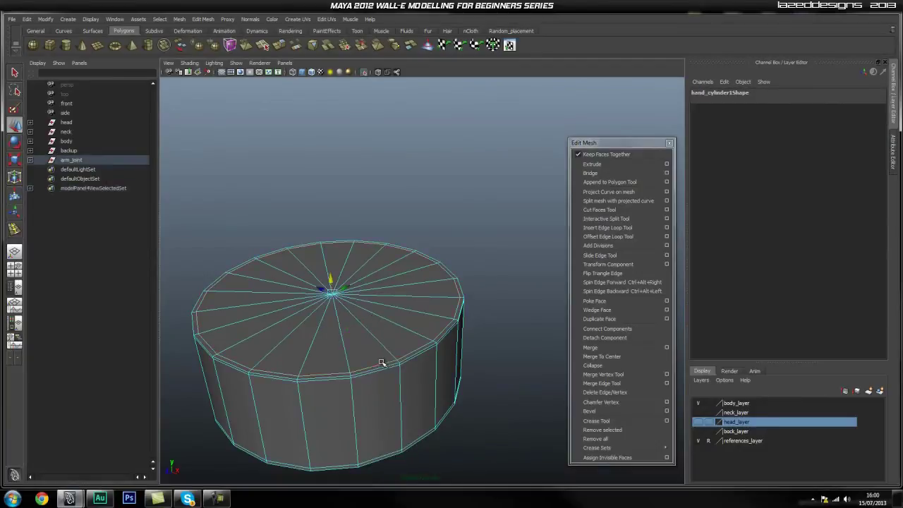
shift+right_drag(384, 370, 352, 391)
Delete the matching bevel edge loop around the bottom rim of the duplicated cylinder.
alt+drag(345, 406, 339, 366)
alt+middle_drag(326, 463, 329, 228)
alt+drag(328, 227, 355, 298)
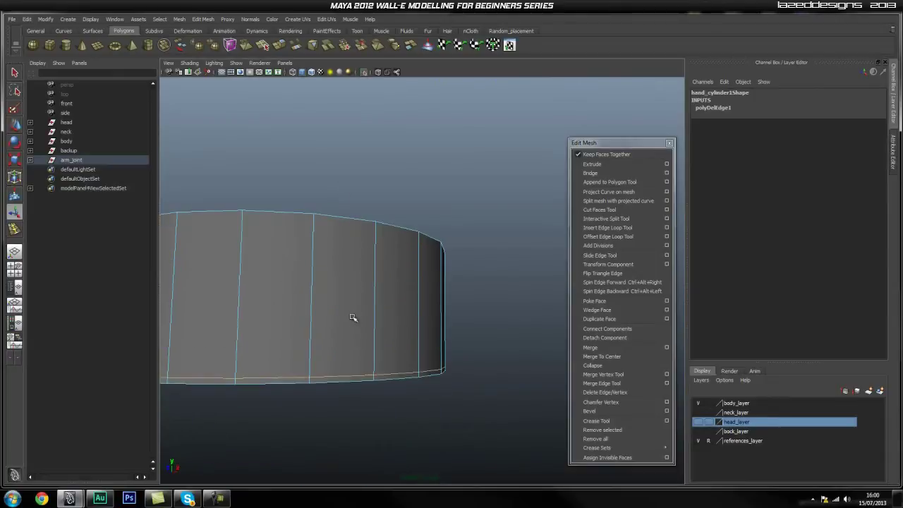
click(379, 381)
click(346, 376)
alt+drag(362, 419, 318, 393)
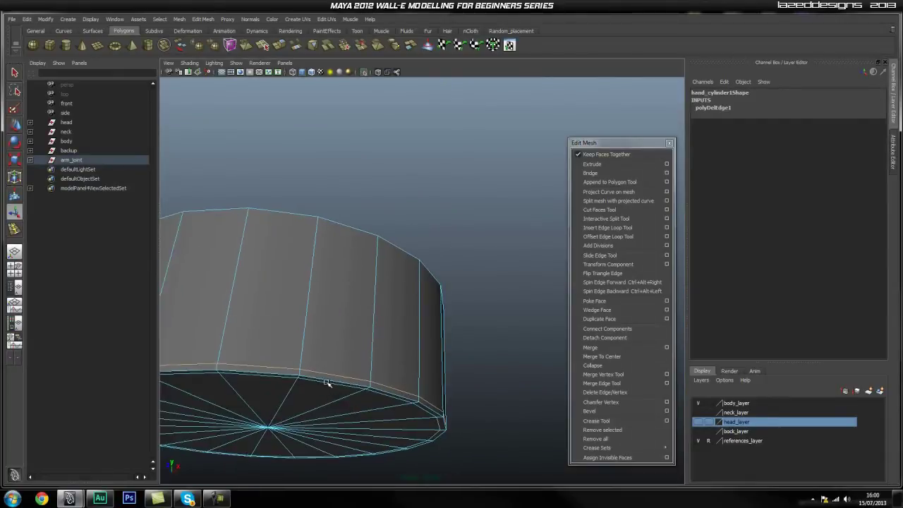
shift+right_drag(341, 319, 305, 327)
In the top view, align the rim vertices next to the cylinder's outermost +X-side point with that point to start a straight side.
alt+drag(314, 321, 367, 336)
scroll(358, 317, down, 4)
alt+drag(299, 189, 305, 321)
key(space)
alt+middle_drag(307, 321, 292, 319)
alt+right_drag(292, 318, 546, 352)
alt+middle_drag(292, 313, 332, 326)
scroll(329, 337, up, 2)
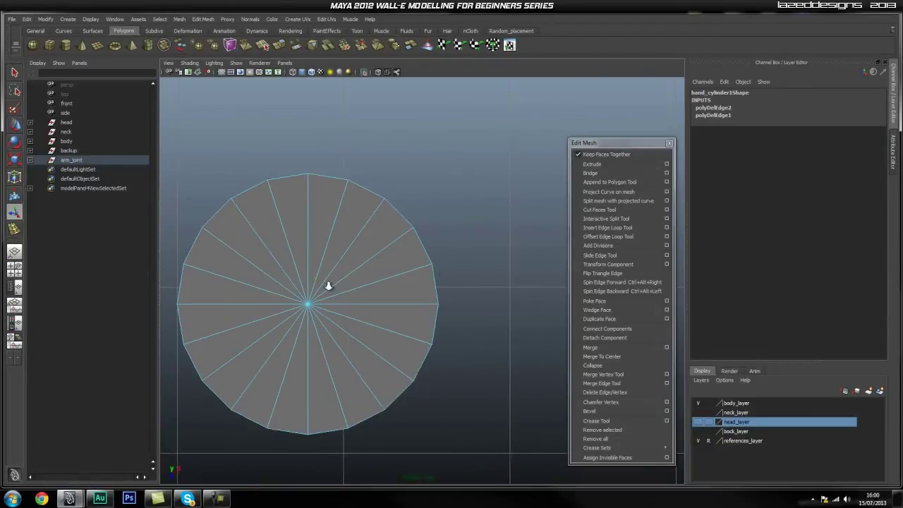
alt+right_drag(304, 283, 399, 282)
alt+middle_drag(399, 261, 362, 286)
key(q)
mouse_move(379, 313)
right_down()
mouse_move(353, 313)
mouse_move(394, 310)
right_up()
click(397, 286)
scroll(394, 311, up, 2)
alt+middle_drag(430, 289, 435, 276)
key(w)
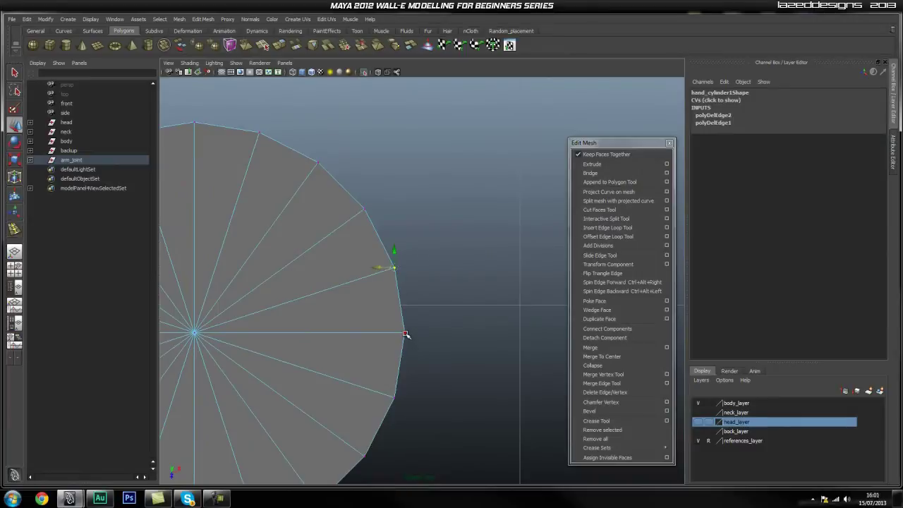
middle_drag(407, 334, 411, 333)
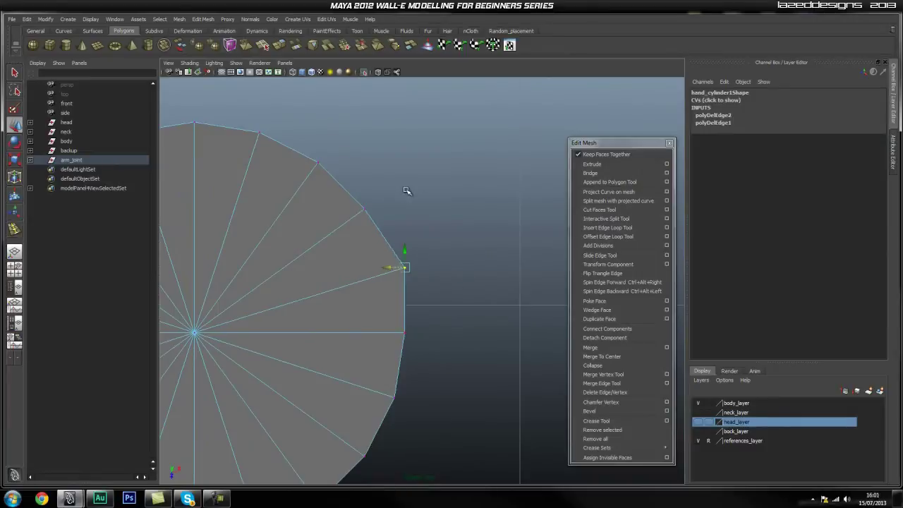
Align the next two sets of rim vertices with the straight side and move each farther along it toward the new corner.
click(362, 214)
middle_drag(404, 269, 407, 269)
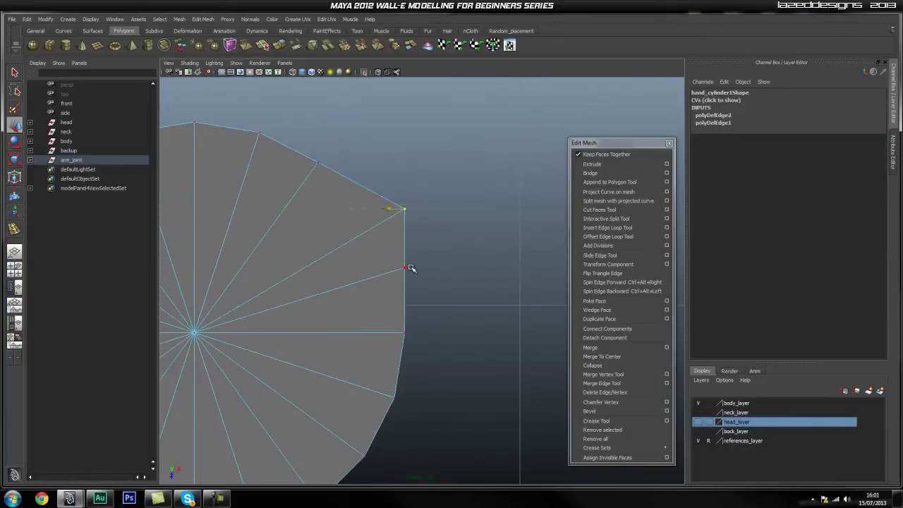
drag(404, 193, 404, 177)
alt+middle_drag(321, 169, 350, 203)
click(348, 199)
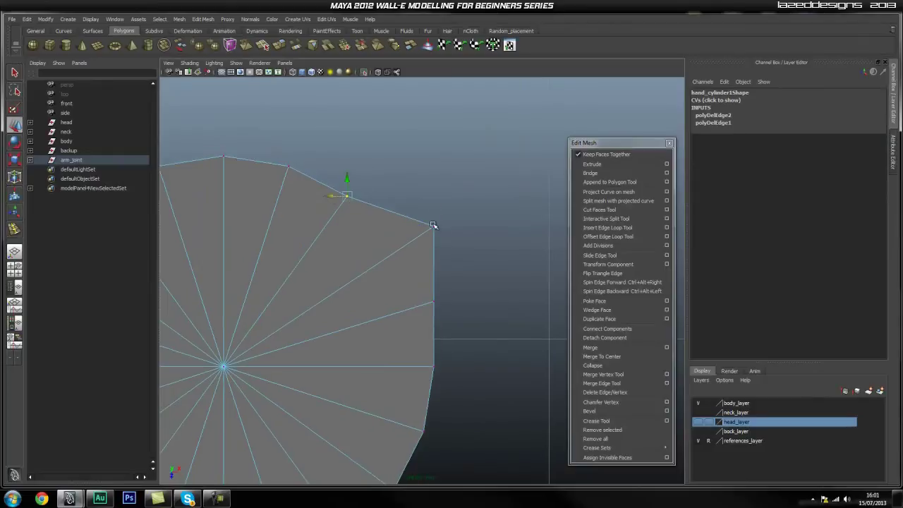
middle_drag(433, 228, 442, 227)
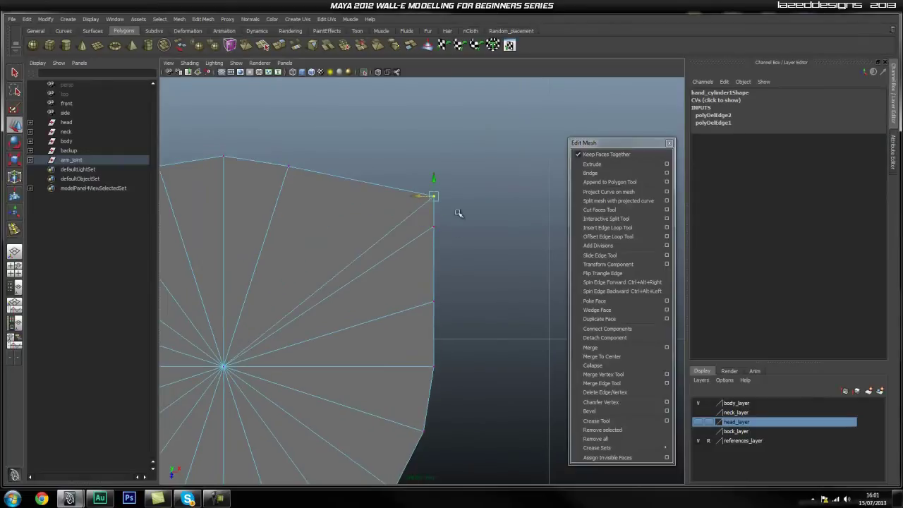
drag(434, 177, 435, 162)
Align the next rim vertices and the corner vertices level with the circle's uppermost point to square off the corner.
drag(343, 144, 274, 190)
click(289, 148)
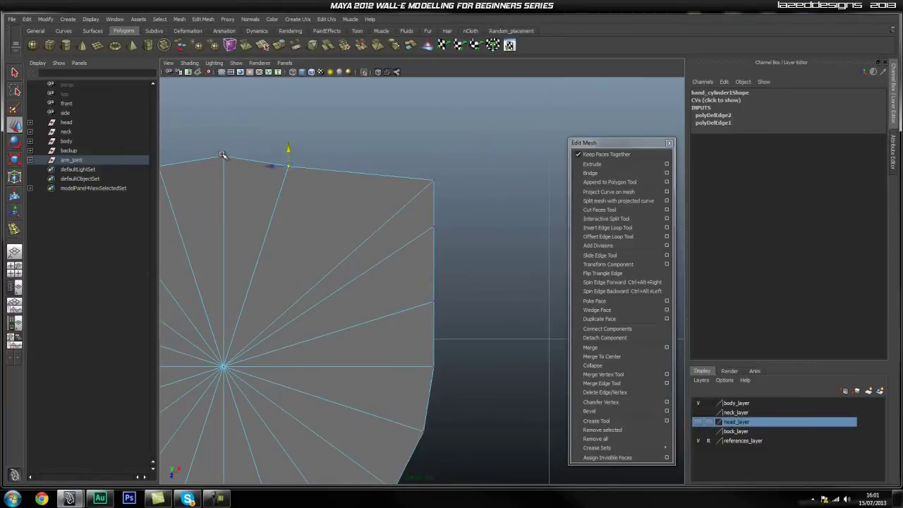
middle_drag(223, 156, 307, 156)
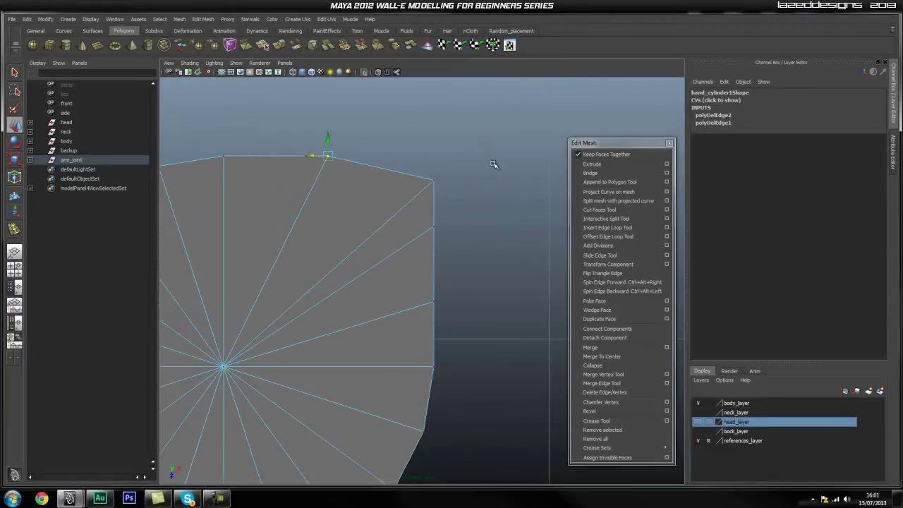
click(432, 180)
middle_click(327, 157)
click(477, 268)
alt+right_drag(478, 268, 383, 240)
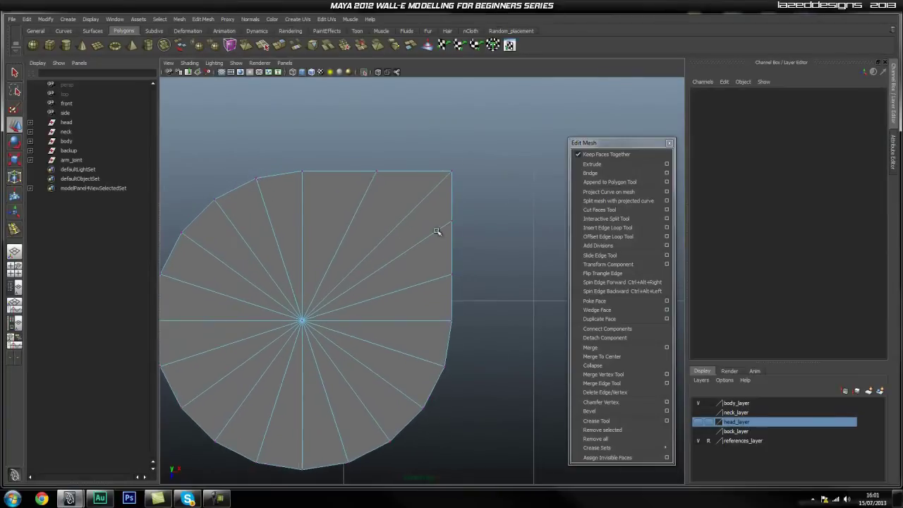
Slide the two intermediate sets of vertices on the flattened upper edge toward the corner to even out their spacing.
drag(393, 156, 364, 172)
alt+middle_drag(330, 227, 329, 196)
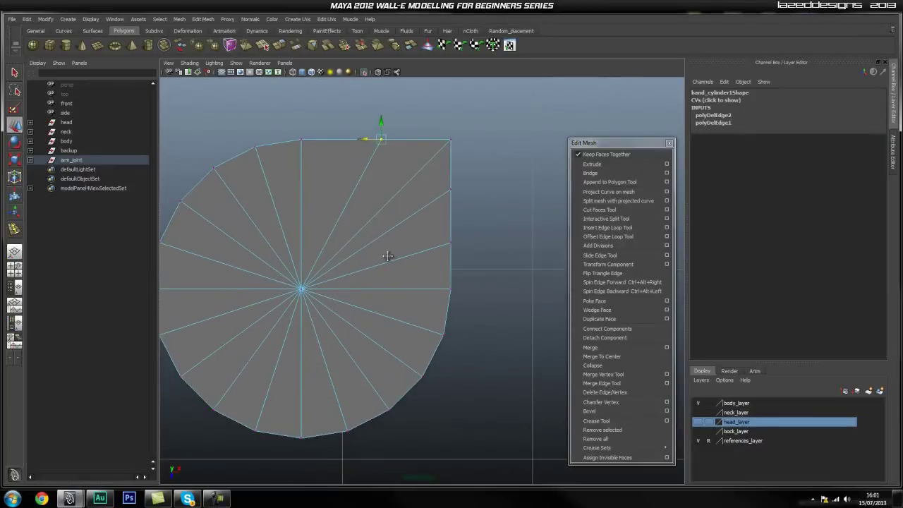
alt+middle_drag(392, 260, 397, 280)
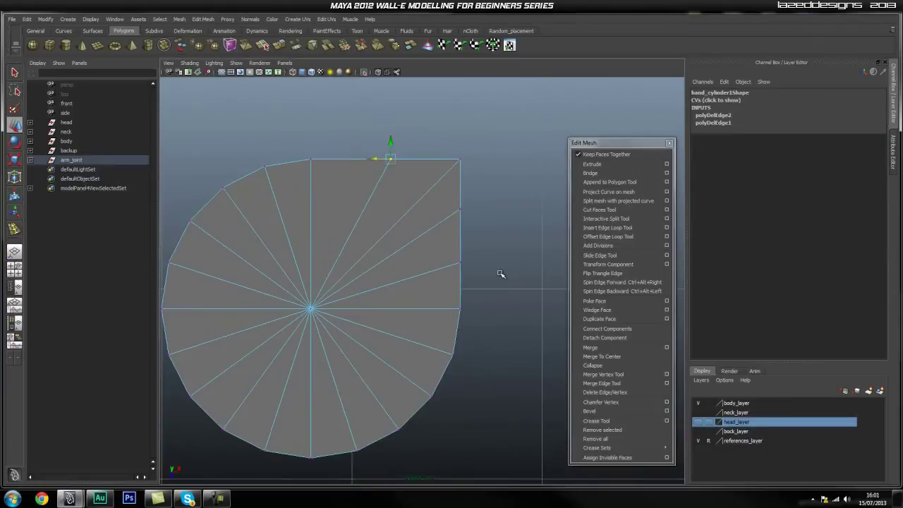
drag(295, 149, 329, 212)
middle_drag(289, 160, 309, 159)
click(287, 140)
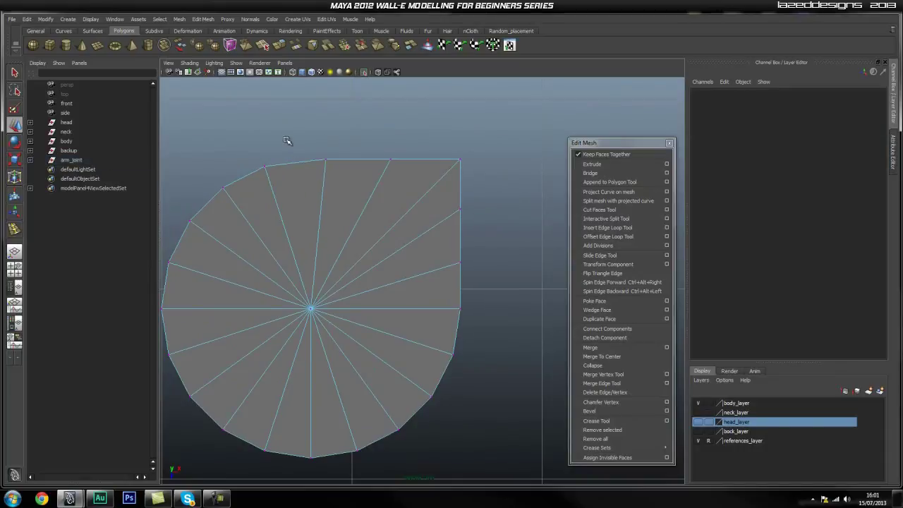
click(255, 175)
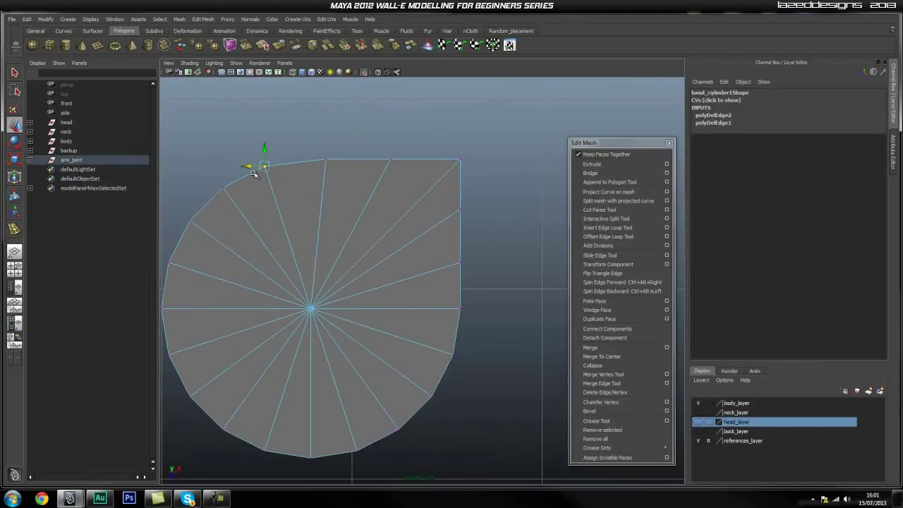
click(497, 357)
Try to extrude the cylinder's top cap faces with an Offset of 0.1, and undo the extrusion.
key(space)
drag(369, 339, 377, 323)
alt+drag(441, 358, 383, 304)
alt+drag(423, 359, 363, 291)
key(space)
alt+middle_drag(343, 276, 377, 262)
right_drag(374, 262, 361, 288)
drag(322, 241, 394, 361)
key(space)
click(593, 164)
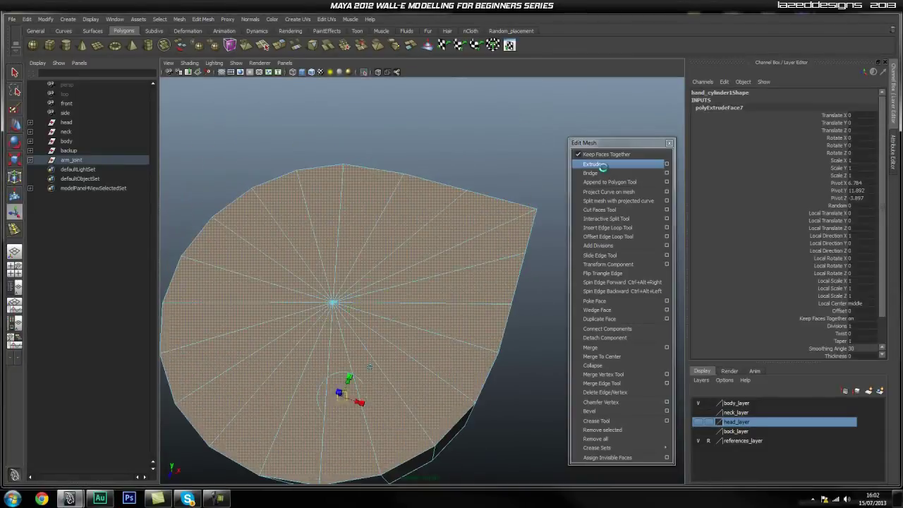
key(r)
alt+drag(417, 381, 436, 344)
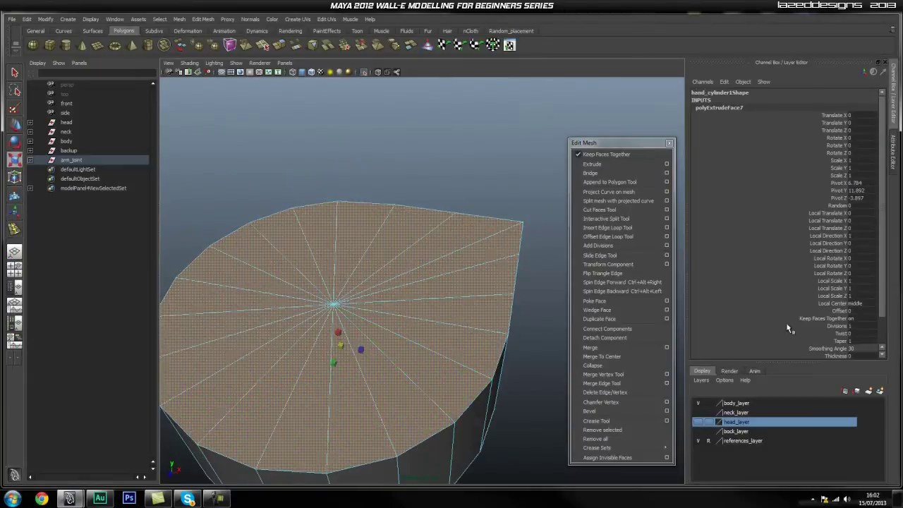
scroll(829, 323, down, 3)
click(840, 280)
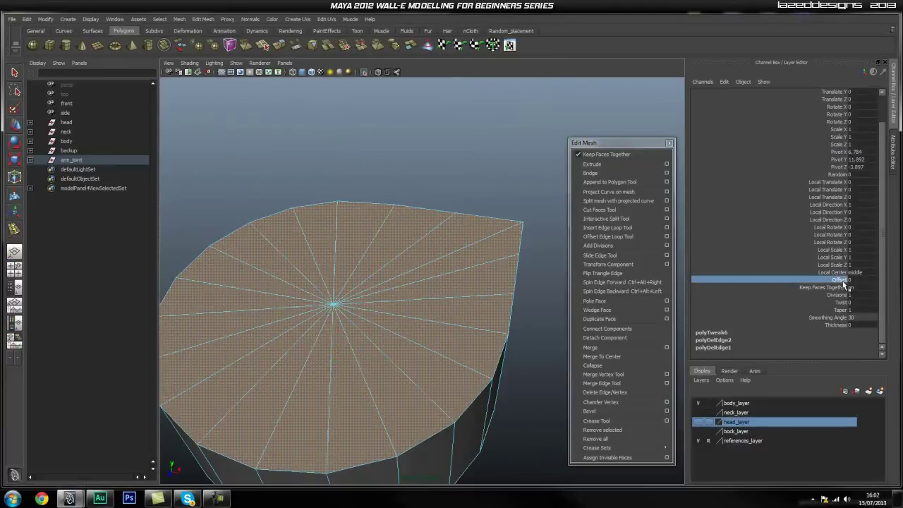
middle_drag(531, 282, 531, 281)
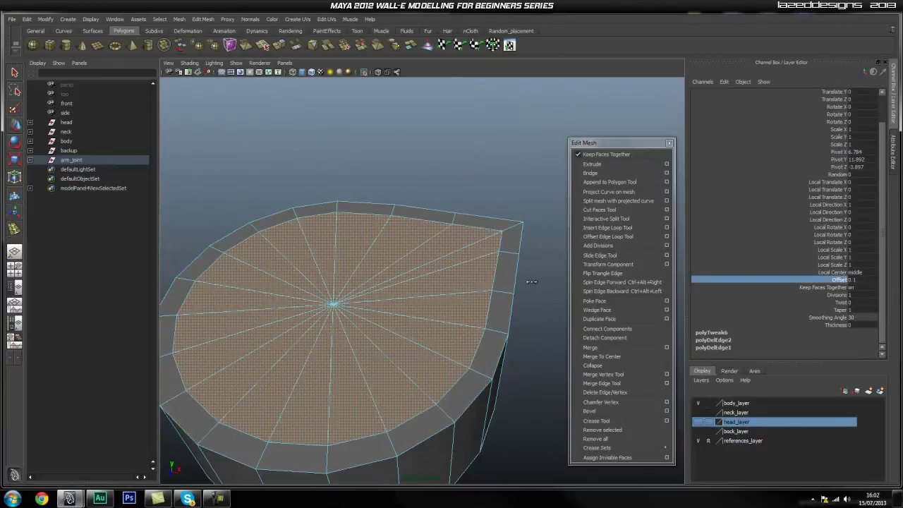
alt+drag(531, 288, 538, 304)
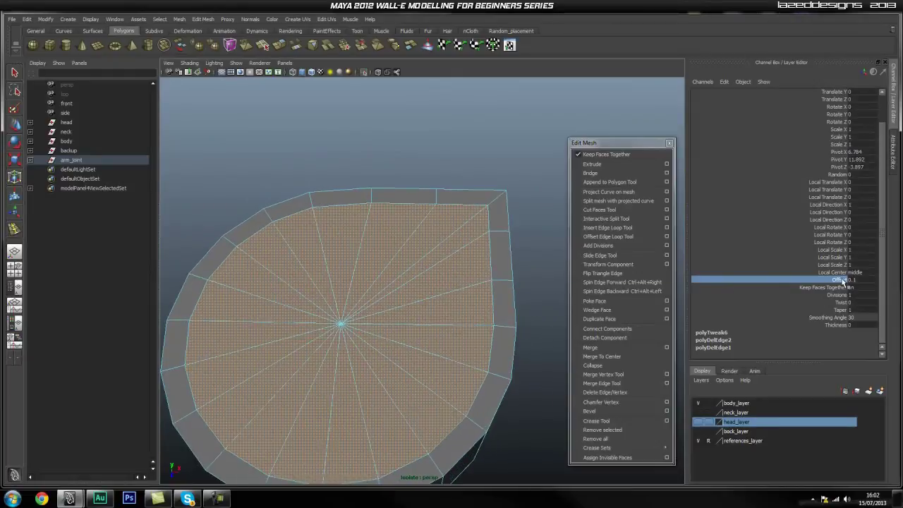
middle_drag(473, 262, 487, 291)
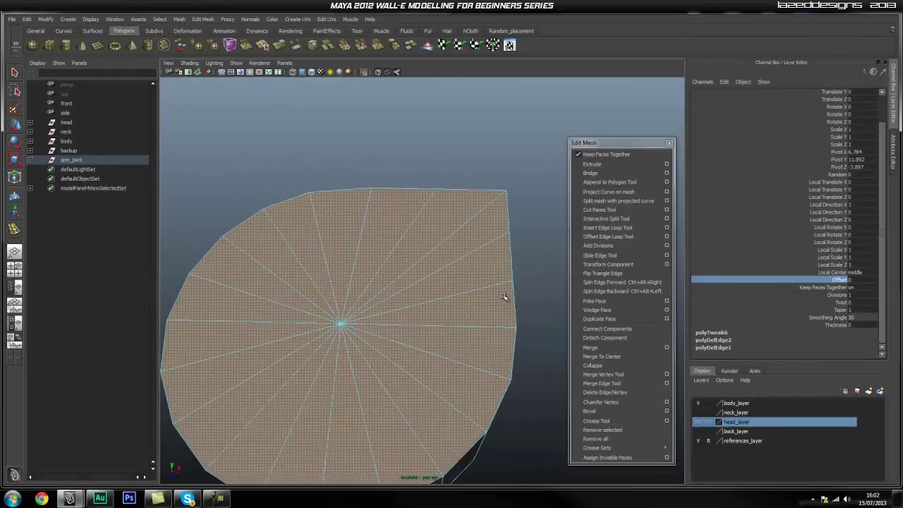
key(ctrl+z)
key(ctrl+z)
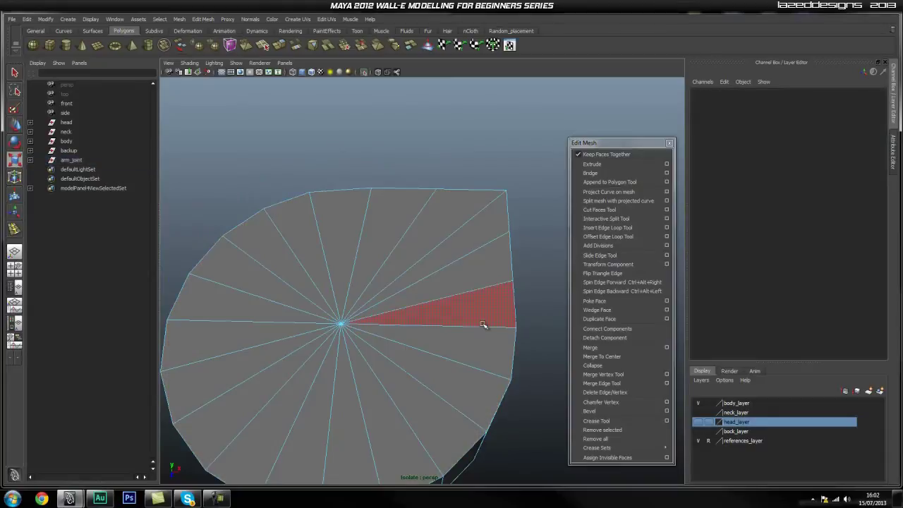
Select all top cap faces from the top view and extrude them with an Offset of 0.02.
right_drag(458, 313, 456, 330)
key(space)
drag(420, 310, 374, 306)
click(447, 300)
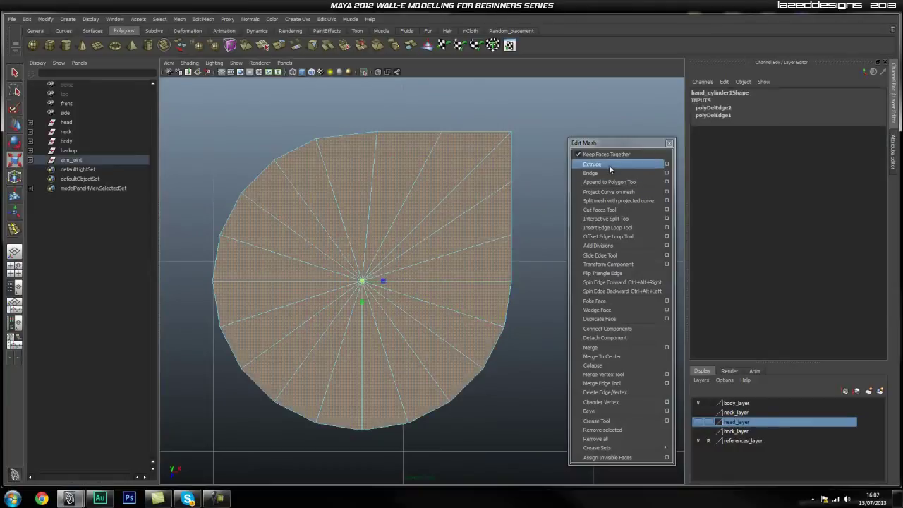
click(607, 164)
click(832, 325)
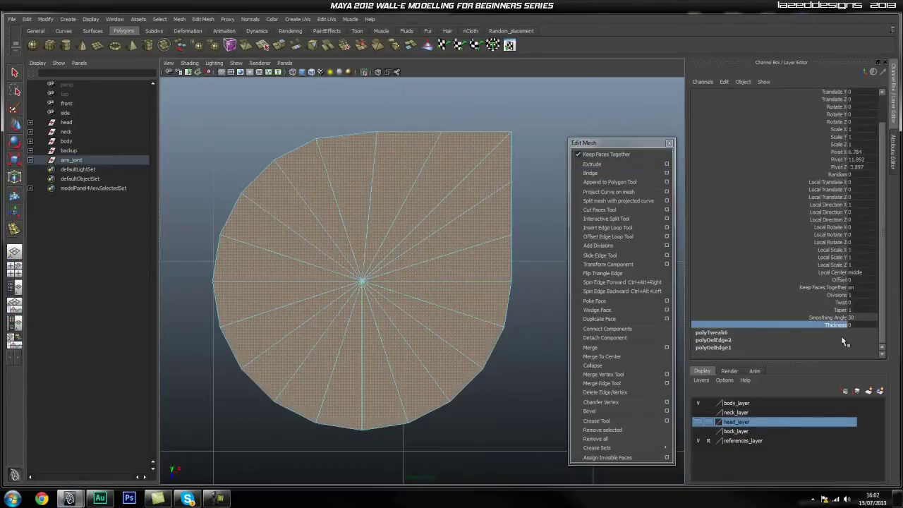
click(844, 280)
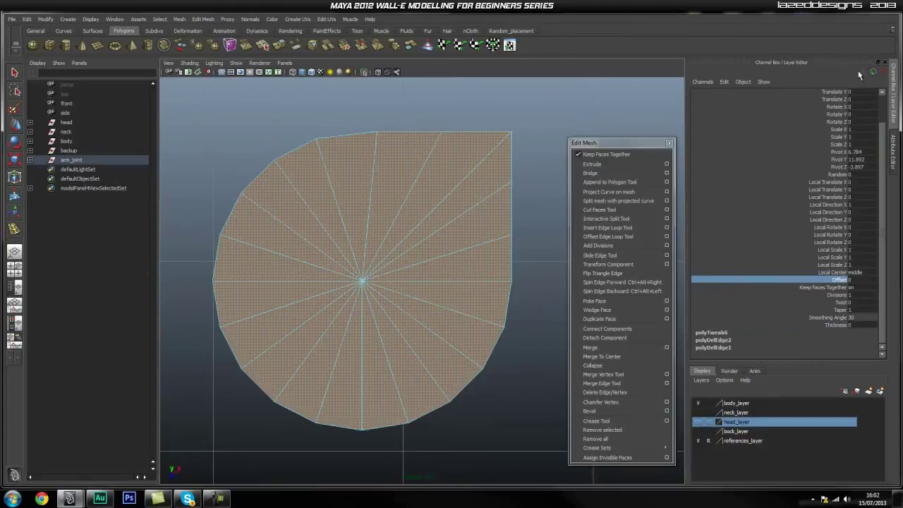
mouse_move(533, 187)
middle_down()
mouse_move(564, 186)
mouse_move(547, 184)
middle_up()
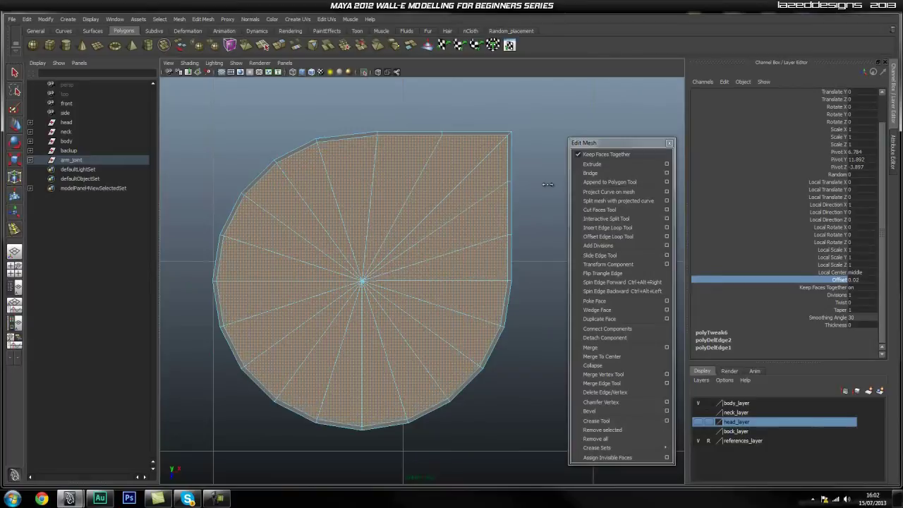
alt+drag(486, 238, 369, 355)
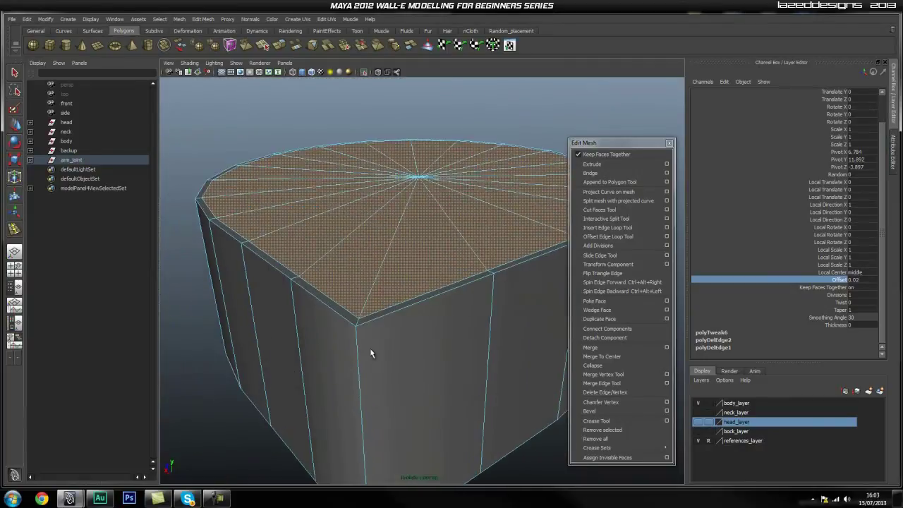
Insert edge loops around the side wall of hand_cylinder1, just below the top rim and just above the bottom rim.
right_drag(395, 347, 418, 326)
scroll(400, 316, down, 2)
click(335, 216)
click(258, 132)
click(435, 346)
alt+drag(434, 350, 533, 318)
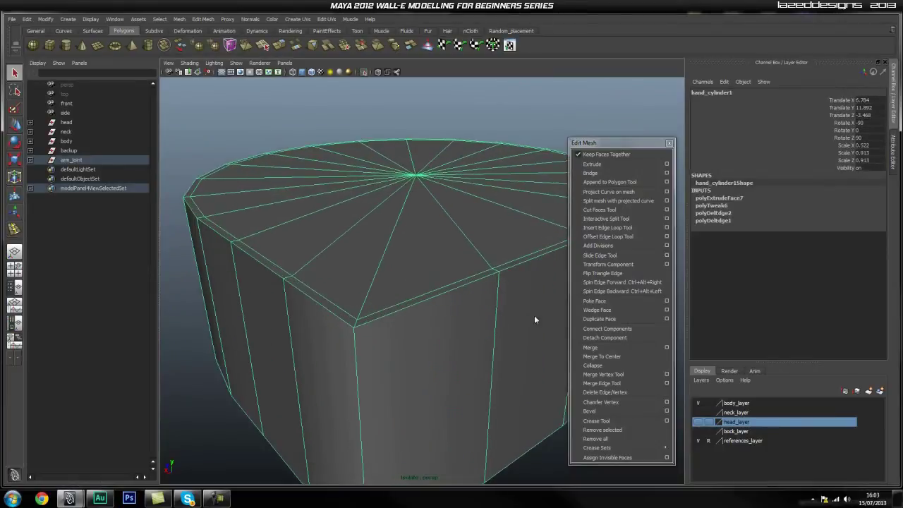
click(621, 228)
drag(356, 350, 352, 335)
alt+drag(388, 393, 361, 354)
drag(372, 446, 372, 451)
Insert vertical edge loops close to the squared corner, one on each side of it.
alt+drag(408, 318, 389, 300)
scroll(423, 354, up, 3)
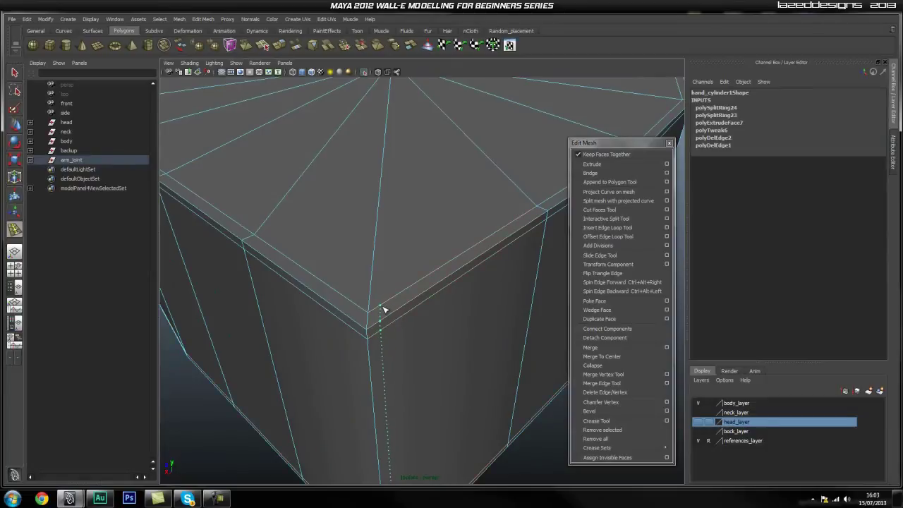
drag(380, 310, 361, 310)
alt+drag(452, 343, 427, 355)
key(q)
scroll(360, 415, down, 4)
alt+drag(339, 387, 377, 385)
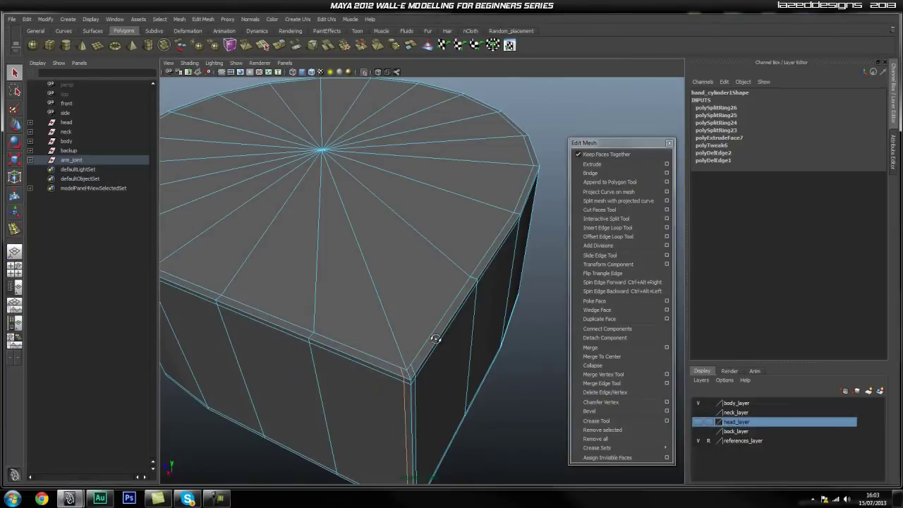
Examine the cap faces that meet at the squared corner between the new edge loops.
alt+drag(432, 342, 448, 340)
scroll(379, 352, up, 4)
alt+middle_drag(378, 353, 352, 321)
mouse_move(360, 311)
right_down()
mouse_move(364, 321)
mouse_move(343, 308)
right_up()
click(423, 366)
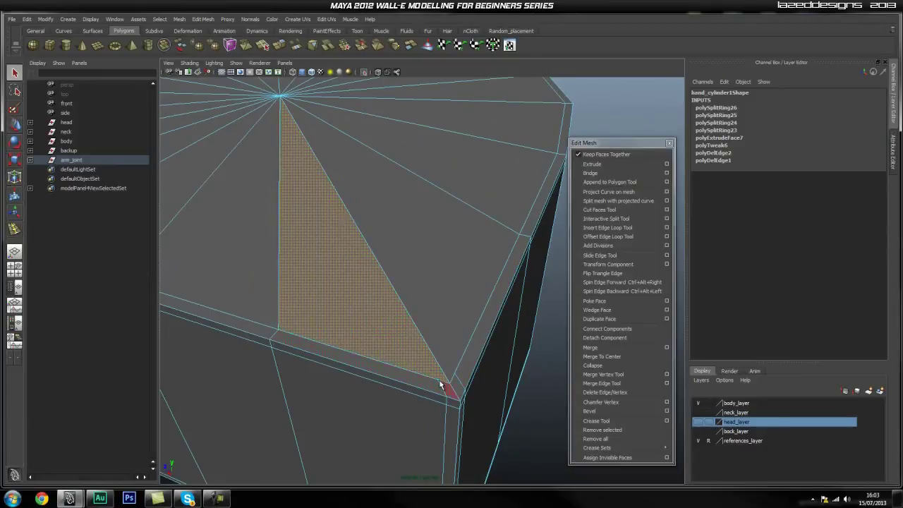
scroll(314, 328, down, 3)
alt+drag(448, 303, 424, 302)
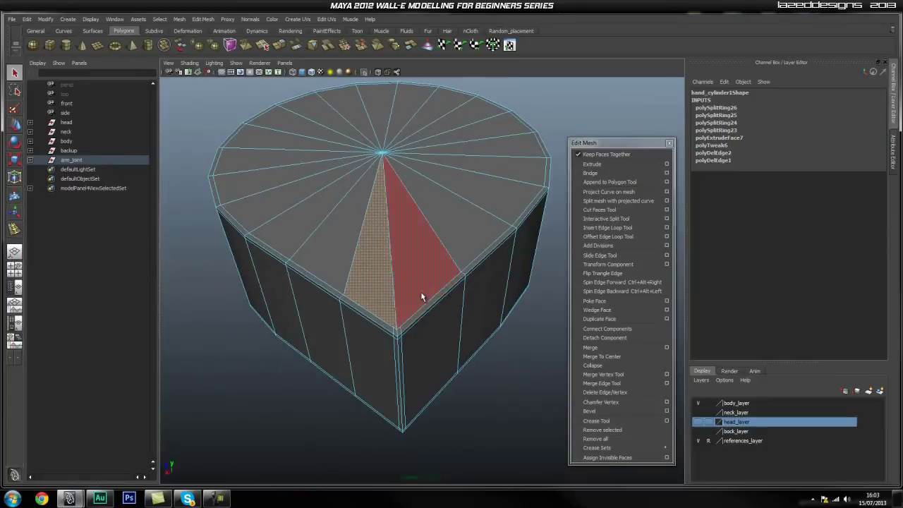
right_drag(413, 274, 454, 261)
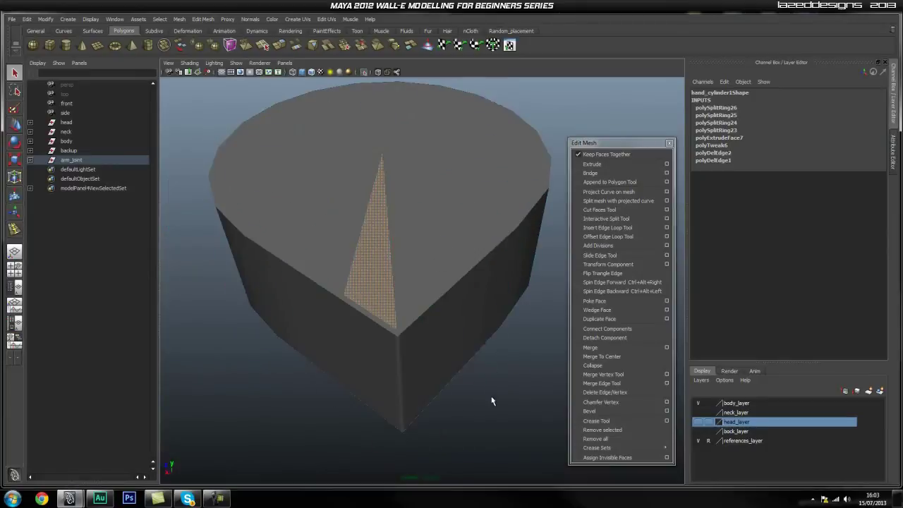
Return hand_cylinder1 to unsmoothed display and inspect the edges around its squared corner from above.
click(498, 405)
alt+drag(487, 409, 381, 426)
click(382, 413)
alt+right_drag(468, 414, 621, 361)
alt+middle_drag(459, 307, 384, 330)
key(1)
scroll(444, 286, up, 3)
alt+middle_drag(444, 285, 389, 303)
scroll(389, 303, up, 2)
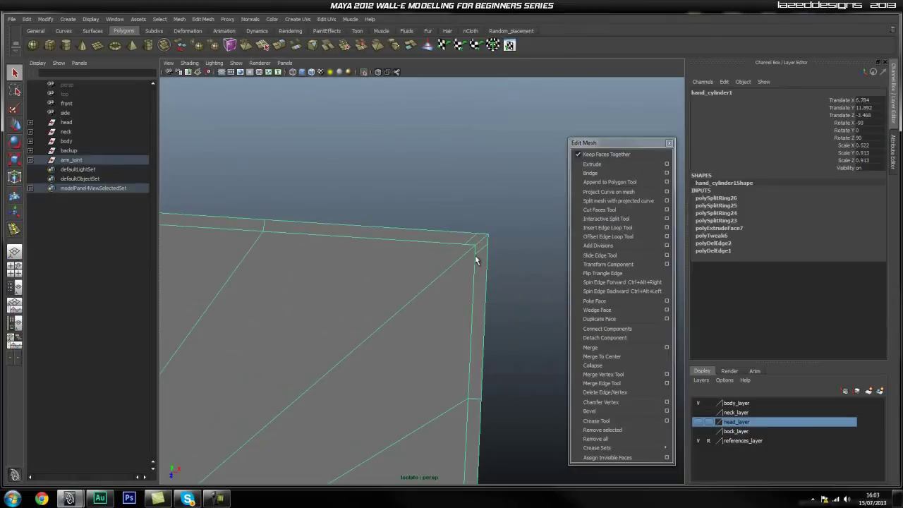
Check the edges at hand_cylinder1's squared corner and end its isolation to show the full scene again.
alt+drag(399, 305, 551, 171)
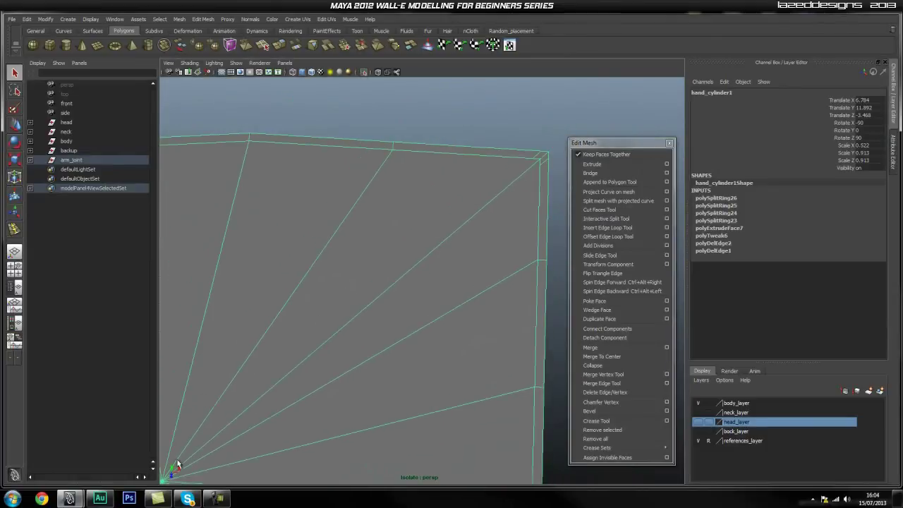
alt+middle_drag(290, 362, 276, 422)
key(space)
alt+drag(448, 295, 427, 268)
alt+right_drag(426, 269, 328, 303)
alt+drag(328, 304, 384, 313)
click(366, 73)
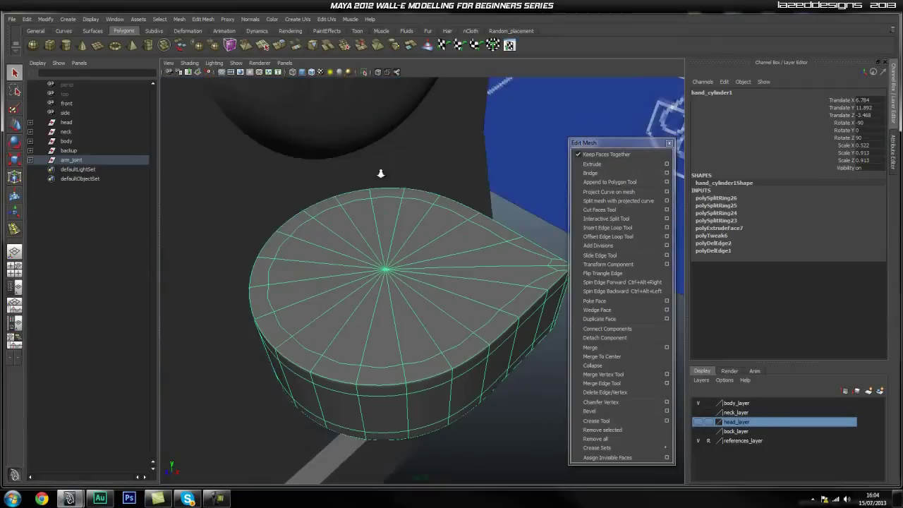
Raise hand_cylinder1 onto the top of hand_cylinder, to about 16.487 in Translate Y.
scroll(377, 141, down, 5)
alt+middle_drag(443, 259, 433, 286)
scroll(433, 286, down, 3)
alt+drag(455, 291, 493, 289)
right_drag(429, 328, 456, 321)
click(483, 351)
click(435, 335)
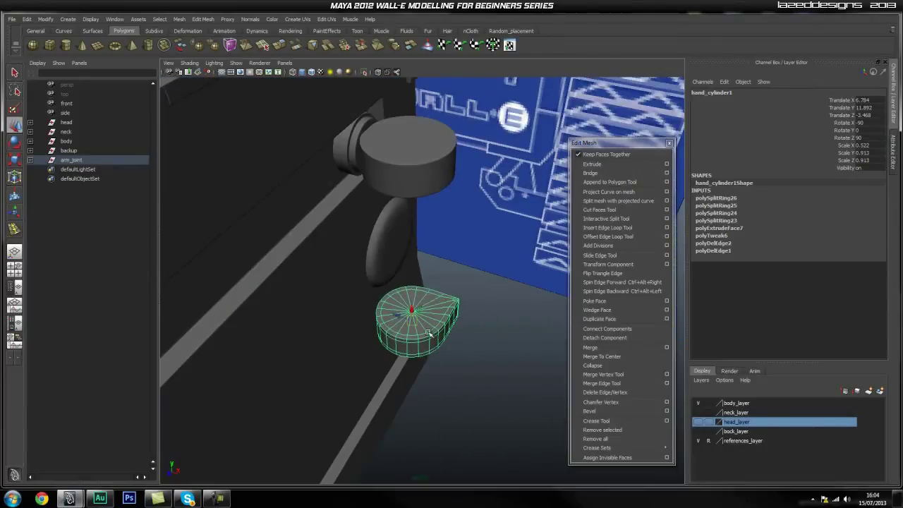
drag(413, 308, 409, 131)
alt+drag(448, 258, 413, 281)
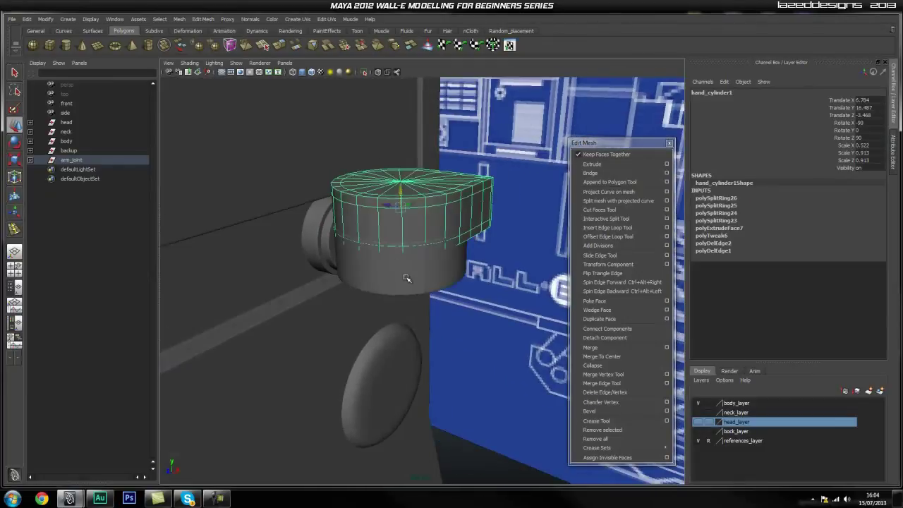
In an X-ray side view, thin hand_cylinder1 to about 0.368 in Scale X and raise it to about 16.9 in Translate Y.
key(space)
click(436, 216)
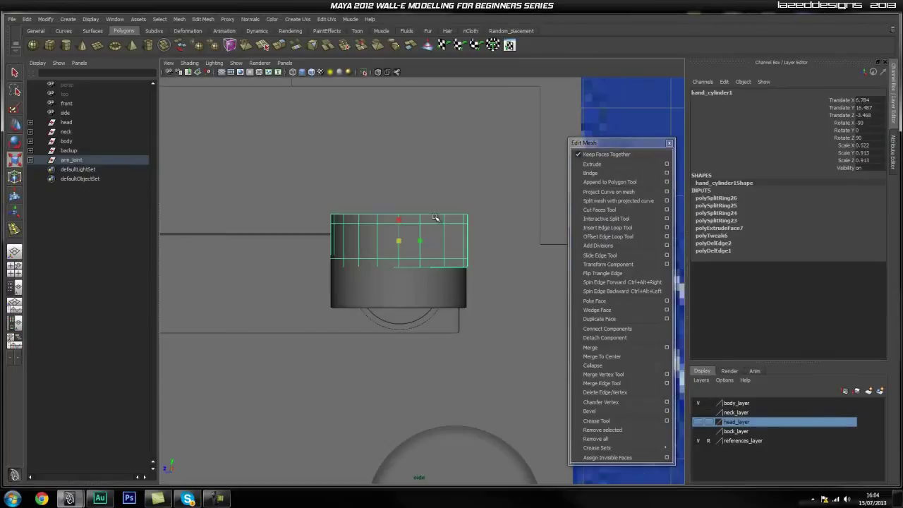
alt+middle_drag(426, 255, 420, 303)
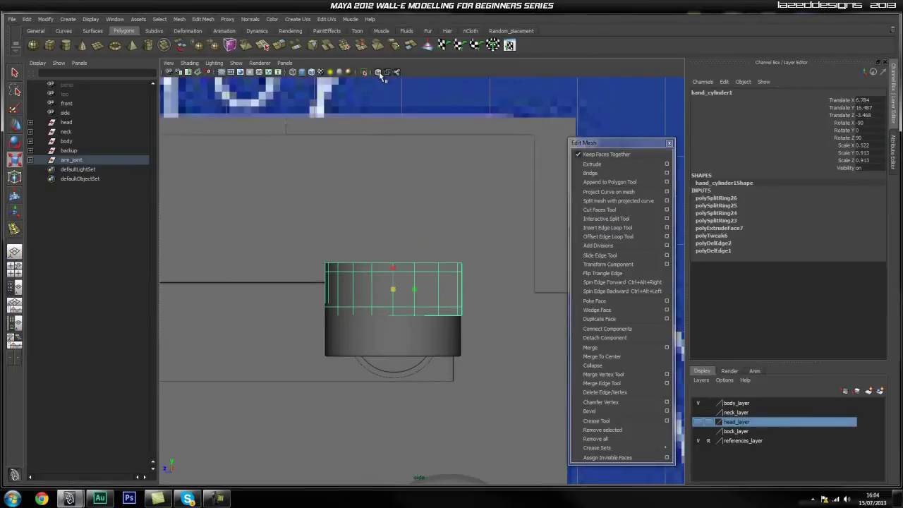
click(379, 73)
alt+middle_drag(372, 234, 362, 197)
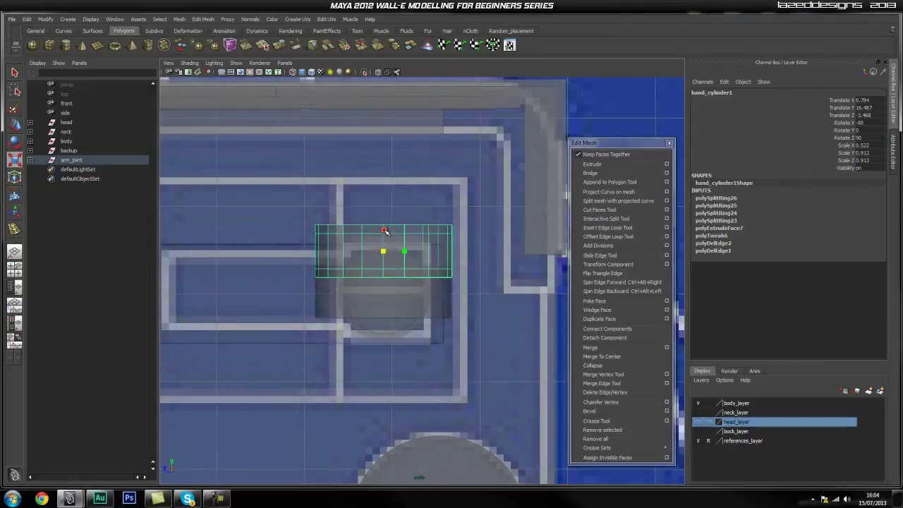
drag(384, 233, 385, 204)
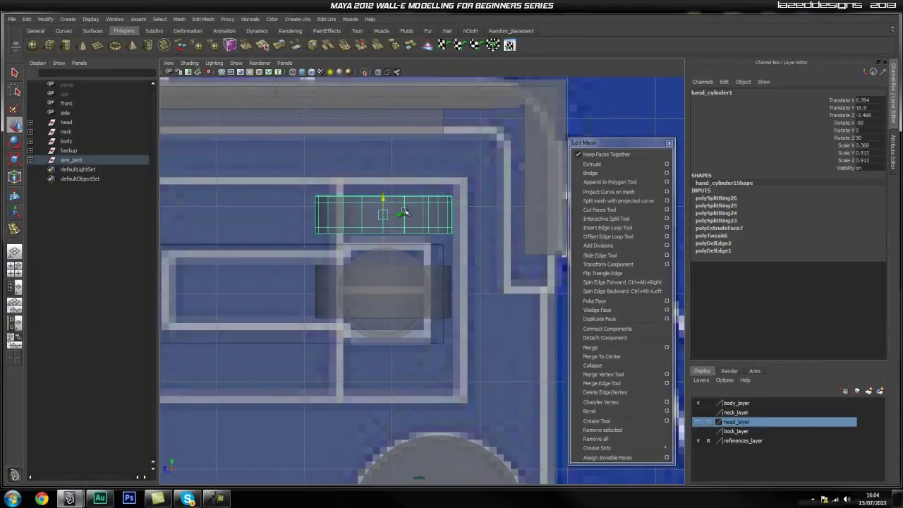
Return to solid perspective display and heighten hand_cylinder to about 1.165 in Scale X so it reaches the squared-corner cap.
key(space)
drag(418, 283, 420, 260)
alt+drag(420, 285, 470, 306)
scroll(453, 318, down, 5)
click(483, 301)
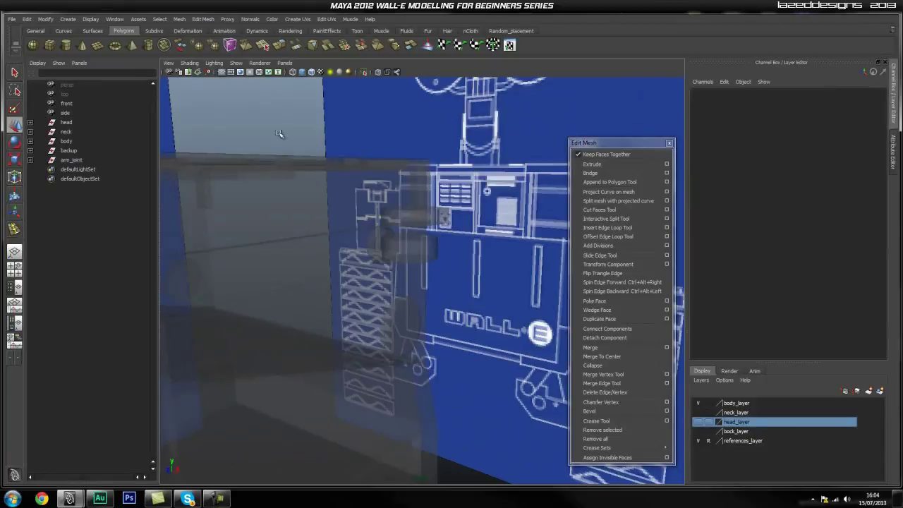
click(379, 74)
mouse_move(513, 232)
alt+mouse_down()
mouse_move(462, 258)
mouse_move(425, 242)
mouse_move(451, 259)
mouse_move(377, 284)
mouse_move(496, 306)
mouse_move(343, 252)
alt+mouse_up()
click(343, 252)
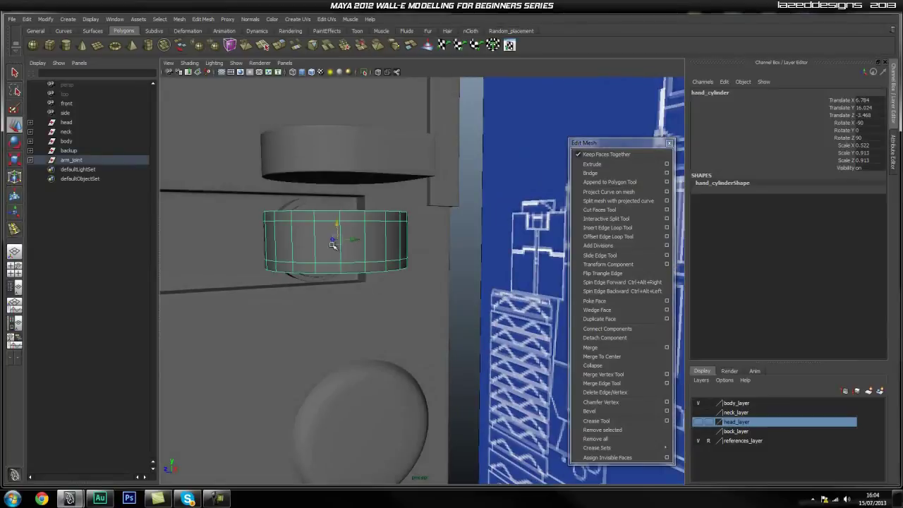
drag(335, 213, 334, 193)
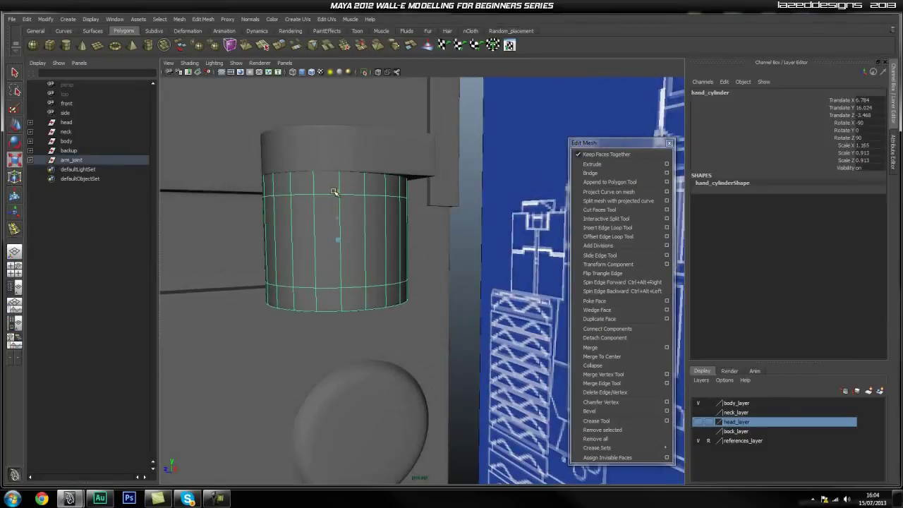
click(490, 268)
alt+right_drag(490, 267, 417, 266)
alt+drag(417, 266, 343, 252)
Duplicate hand_cylinder1 in the X-ray side view and delete the copy.
key(space)
alt+middle_drag(377, 263, 427, 275)
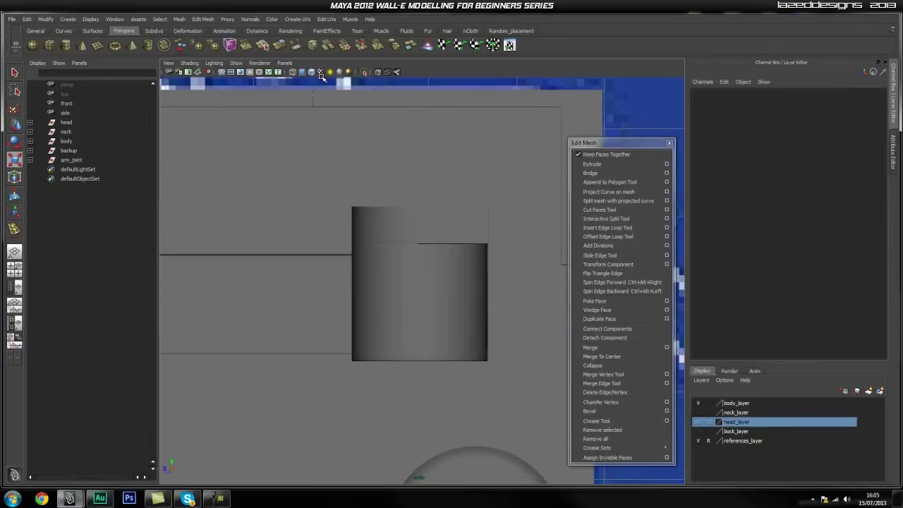
click(378, 73)
alt+middle_drag(484, 250, 463, 225)
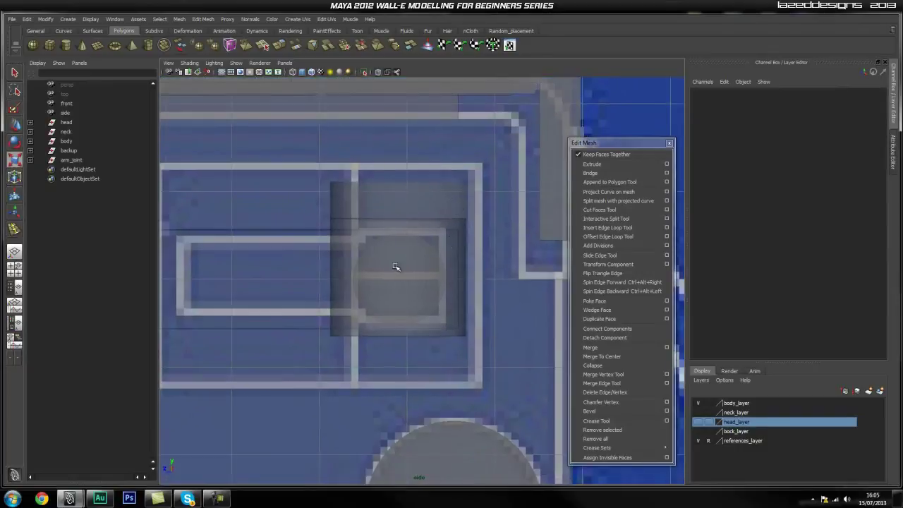
click(411, 208)
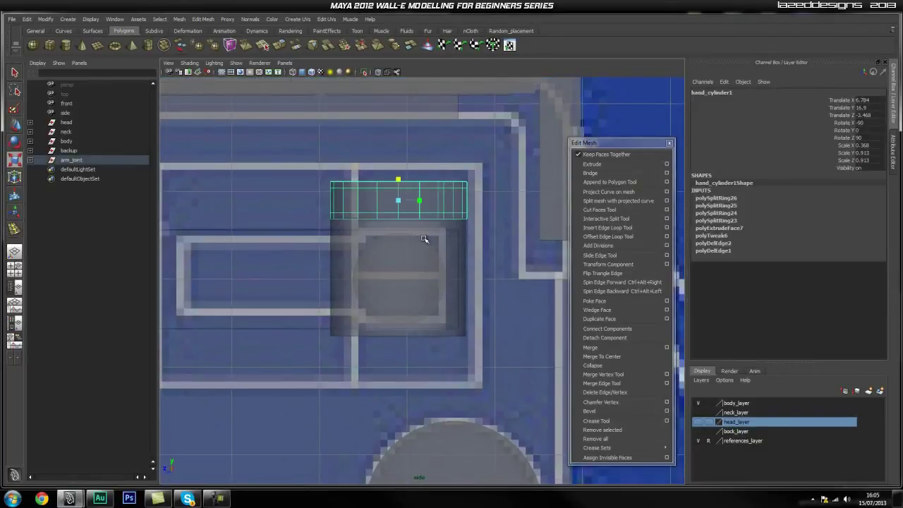
key(ctrl+d)
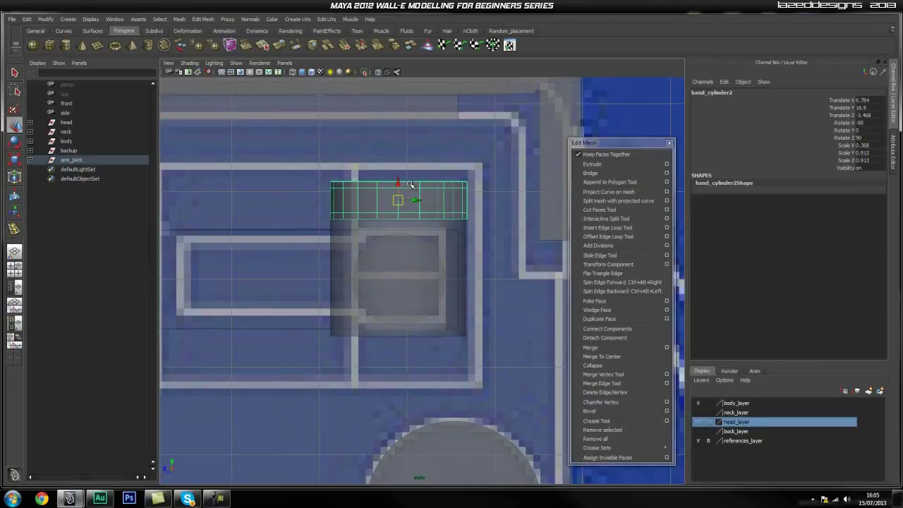
key(Delete)
In solid perspective display, enlarge hand_cylinder1 uniformly so it slightly overhangs hand_cylinder, and check the overlap from below.
key(space)
drag(388, 266, 389, 245)
mouse_move(486, 275)
alt+mouse_down()
mouse_move(516, 296)
mouse_move(472, 283)
alt+mouse_up()
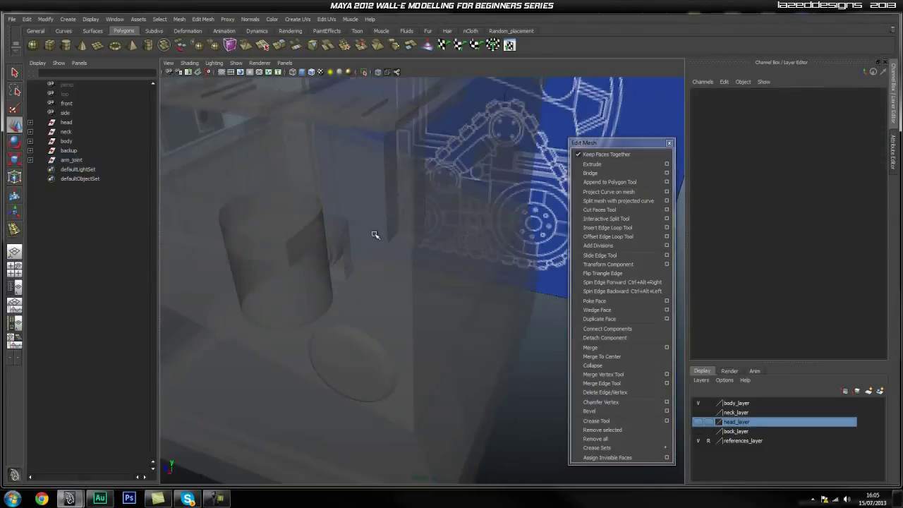
click(378, 73)
alt+drag(275, 185, 222, 216)
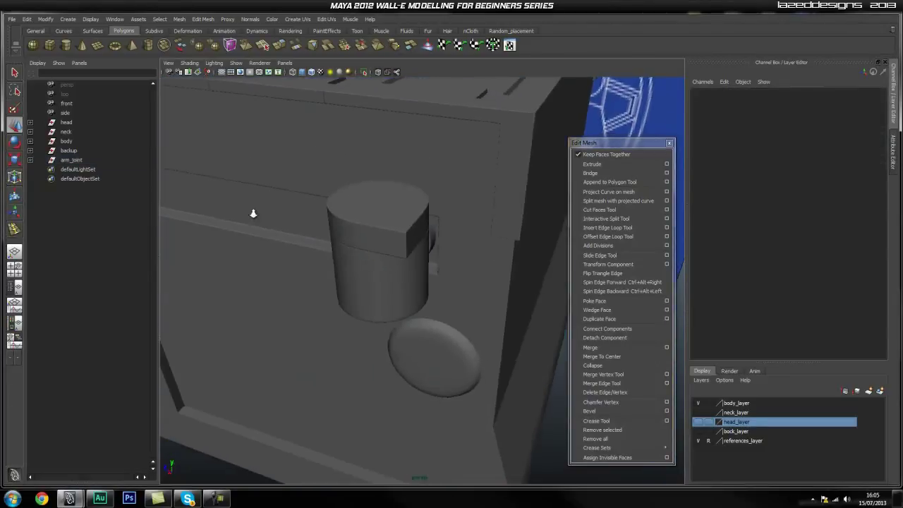
alt+right_drag(222, 216, 403, 216)
mouse_move(403, 215)
alt+mouse_down()
mouse_move(409, 195)
mouse_move(412, 248)
mouse_move(425, 254)
mouse_move(433, 278)
mouse_move(461, 294)
mouse_move(438, 291)
mouse_move(388, 236)
alt+mouse_up()
click(393, 287)
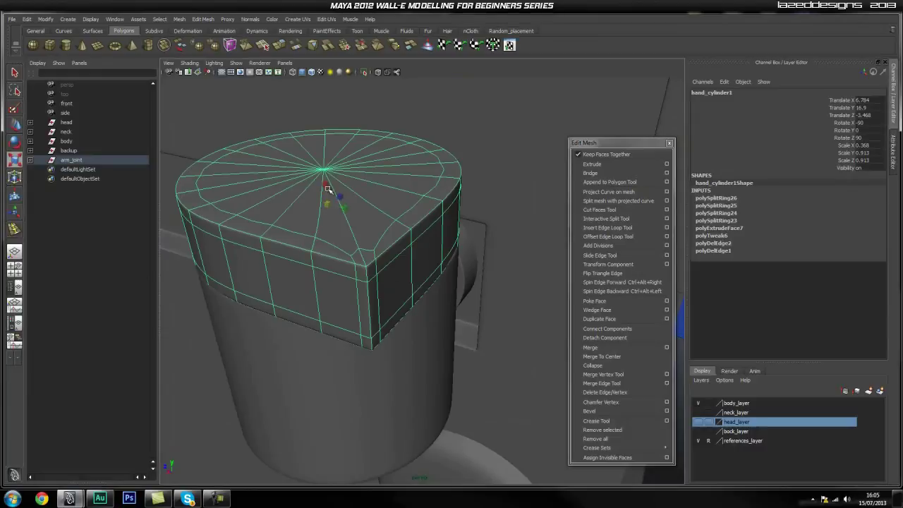
drag(328, 204, 333, 206)
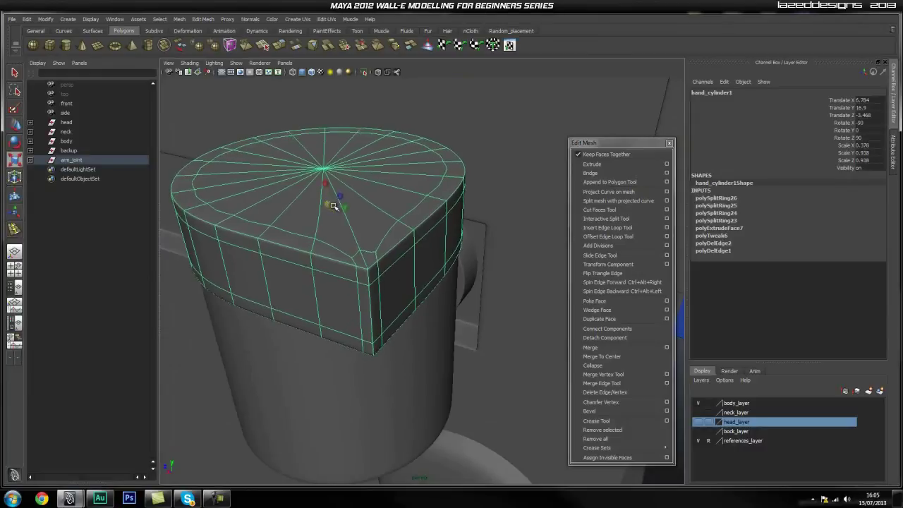
alt+drag(469, 293, 498, 177)
click(446, 238)
click(590, 109)
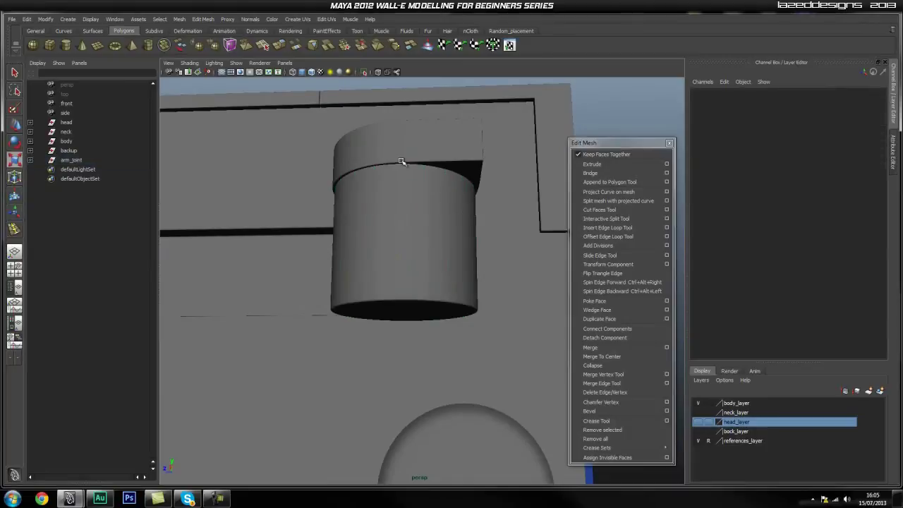
Refine hand_cylinder1's uniform scale to about 0.38 in X and 0.942 in Y and Z.
click(416, 161)
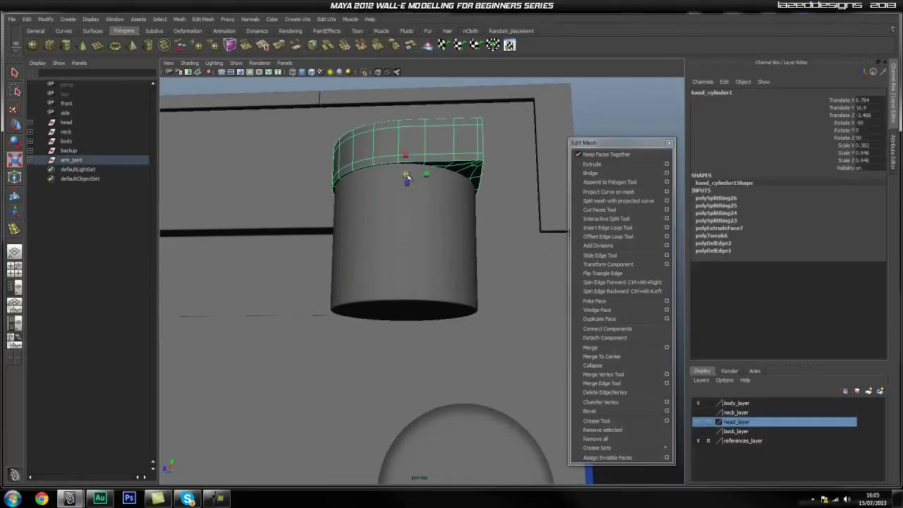
click(618, 115)
alt+drag(618, 116, 457, 228)
click(457, 230)
click(517, 162)
alt+drag(365, 188, 526, 214)
alt+right_drag(526, 214, 557, 224)
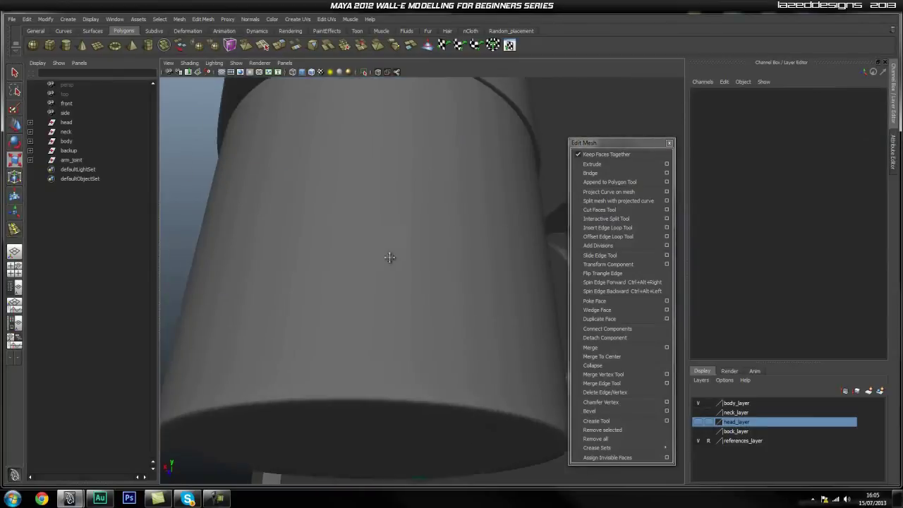
alt+middle_drag(388, 244, 405, 278)
mouse_move(405, 278)
alt+mouse_down()
mouse_move(447, 260)
mouse_move(496, 264)
mouse_move(430, 258)
mouse_move(459, 238)
mouse_move(486, 235)
mouse_move(478, 216)
mouse_move(388, 306)
mouse_move(415, 276)
mouse_move(407, 278)
alt+mouse_up()
Duplicate hand_cylinder1 in the X-ray side view and lower the copy to hand_cylinder's base, at about 15.152 in Translate Y.
click(398, 270)
key(space)
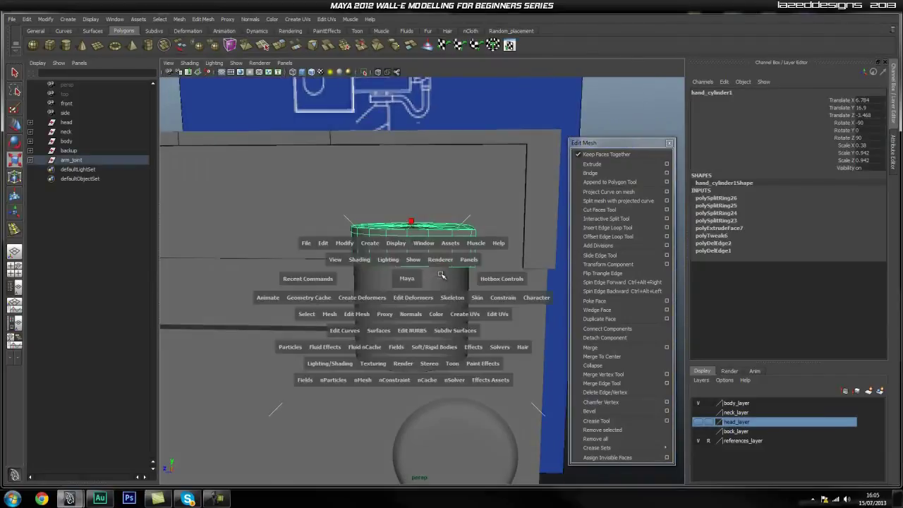
click(438, 284)
alt+middle_drag(438, 282, 428, 233)
click(408, 201)
key(space)
drag(395, 187, 438, 189)
click(379, 72)
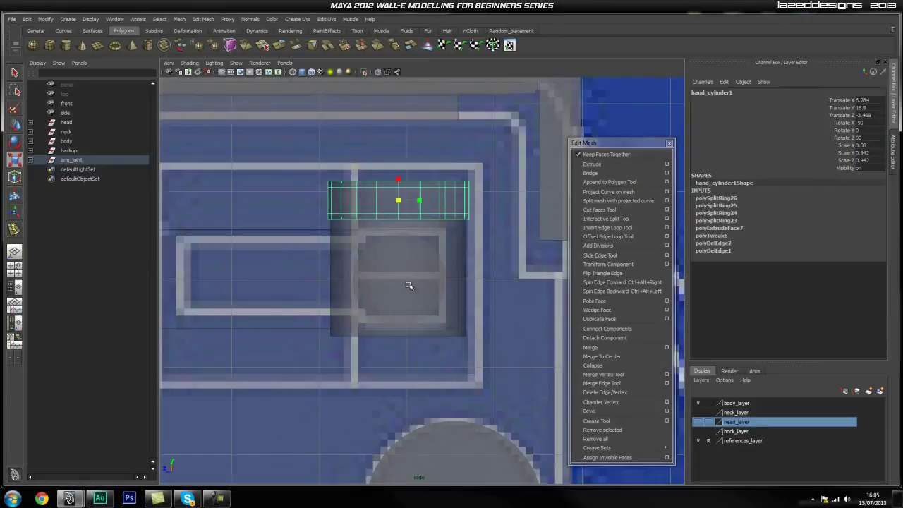
key(ctrl+d)
drag(399, 185, 399, 359)
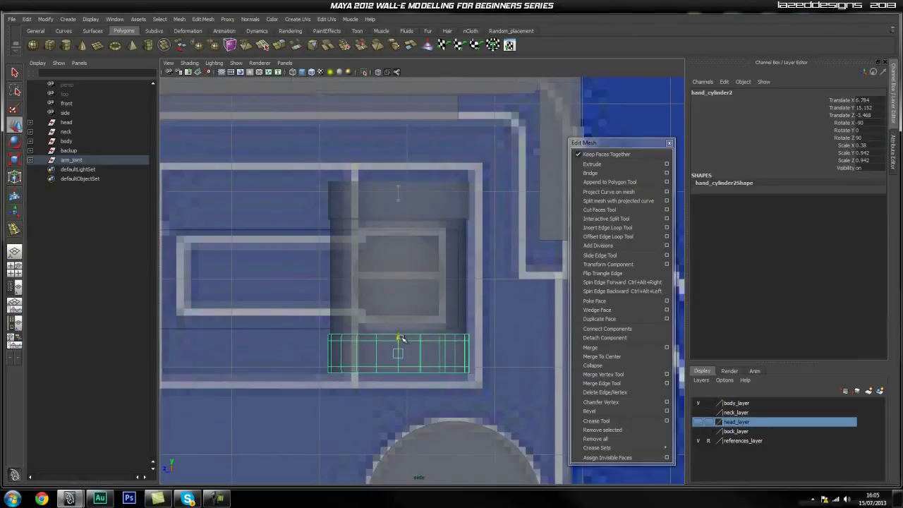
Return to solid perspective display and examine the middle cylinder and its two caps against the body from several angles.
key(space)
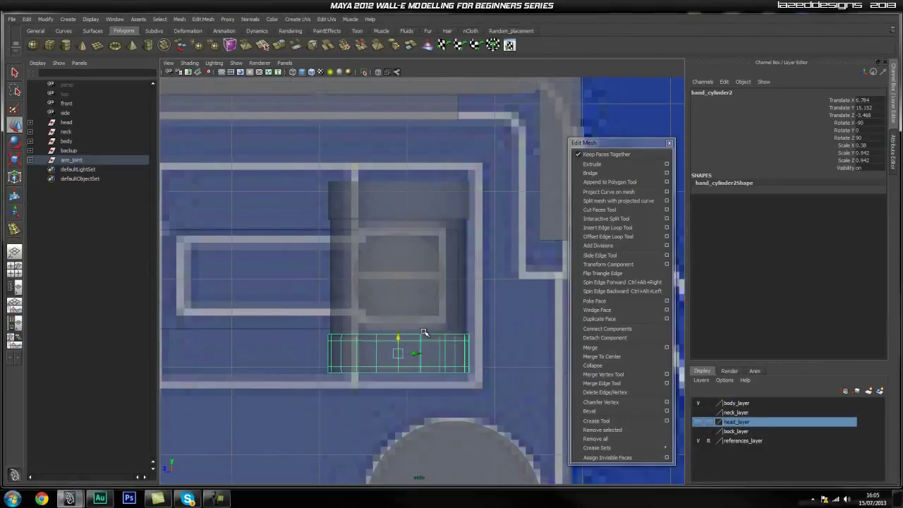
drag(424, 331, 422, 325)
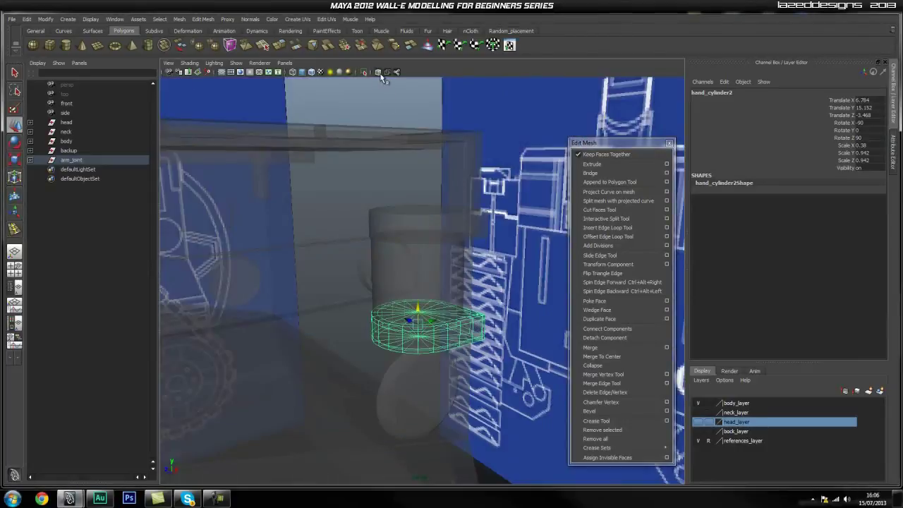
click(379, 73)
click(519, 273)
mouse_move(520, 273)
alt+mouse_down()
mouse_move(401, 318)
mouse_move(385, 308)
mouse_move(472, 278)
mouse_move(522, 286)
mouse_move(459, 323)
alt+mouse_up()
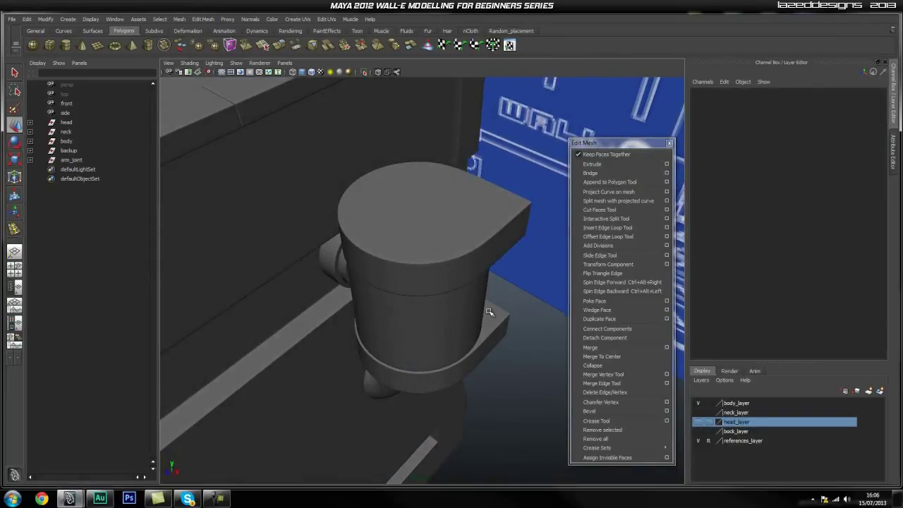
alt+drag(395, 255, 528, 286)
alt+drag(456, 305, 444, 225)
alt+drag(457, 299, 472, 330)
click(413, 306)
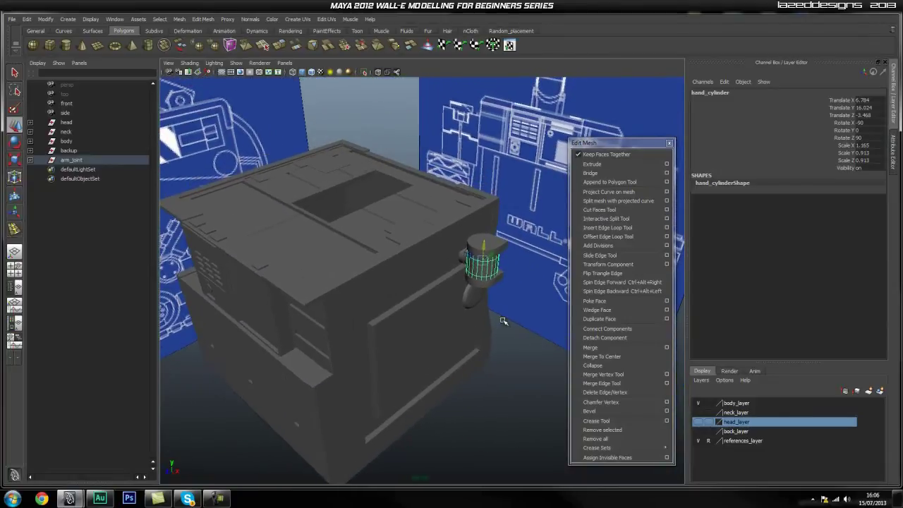
alt+drag(536, 314, 514, 315)
alt+drag(355, 250, 393, 307)
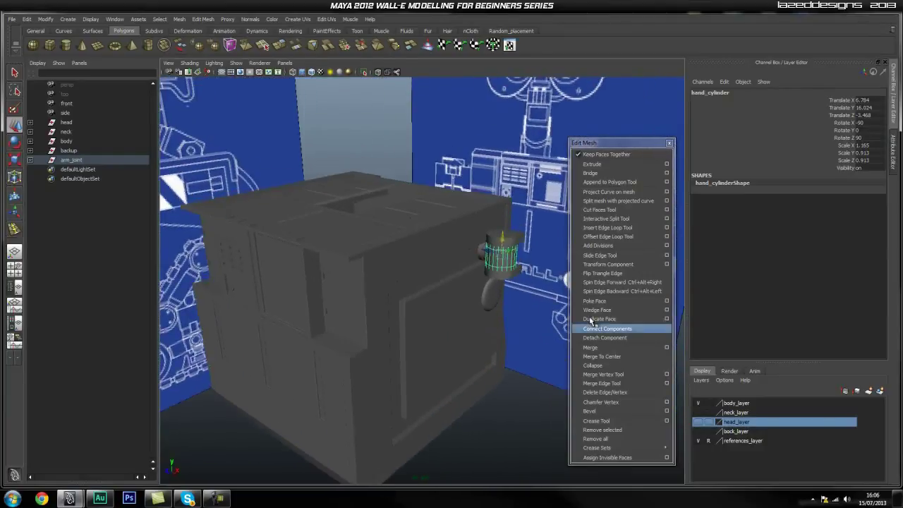